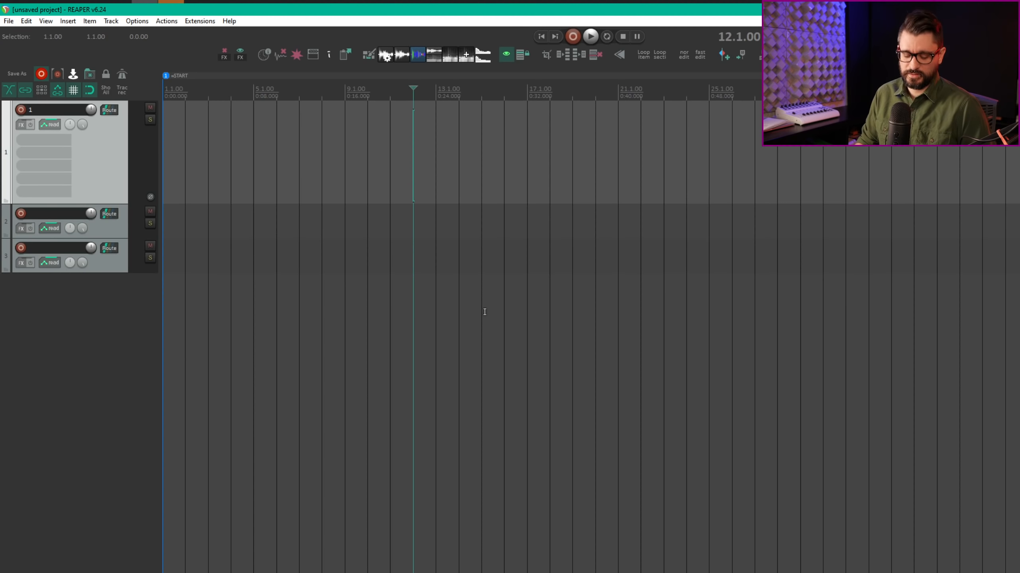
- Insert an empty MIDI item at bar 12 on track 1 and another on track 2
key("ctrl+alt+n")
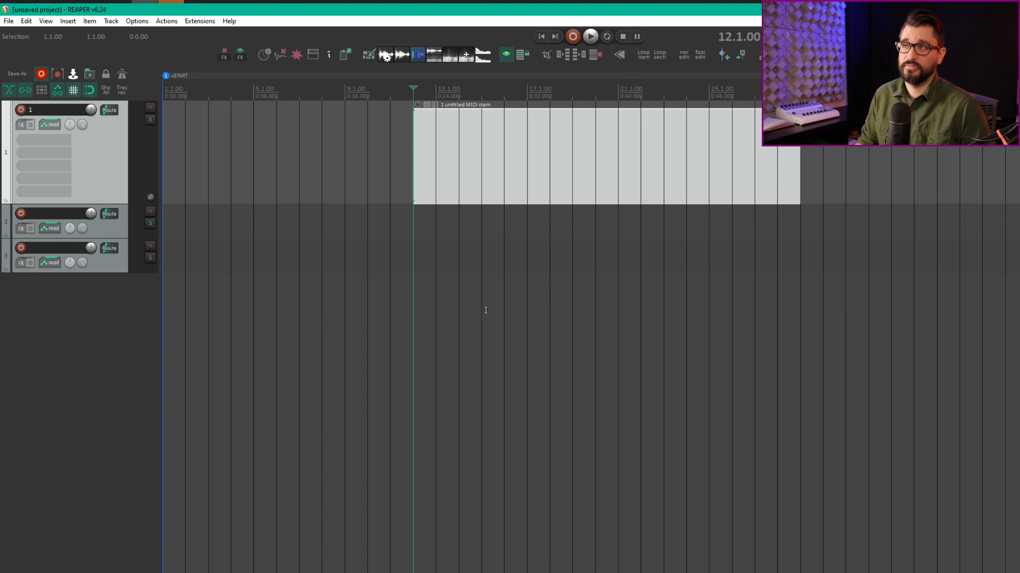
left_click(112, 228)
key("ctrl+alt+n")
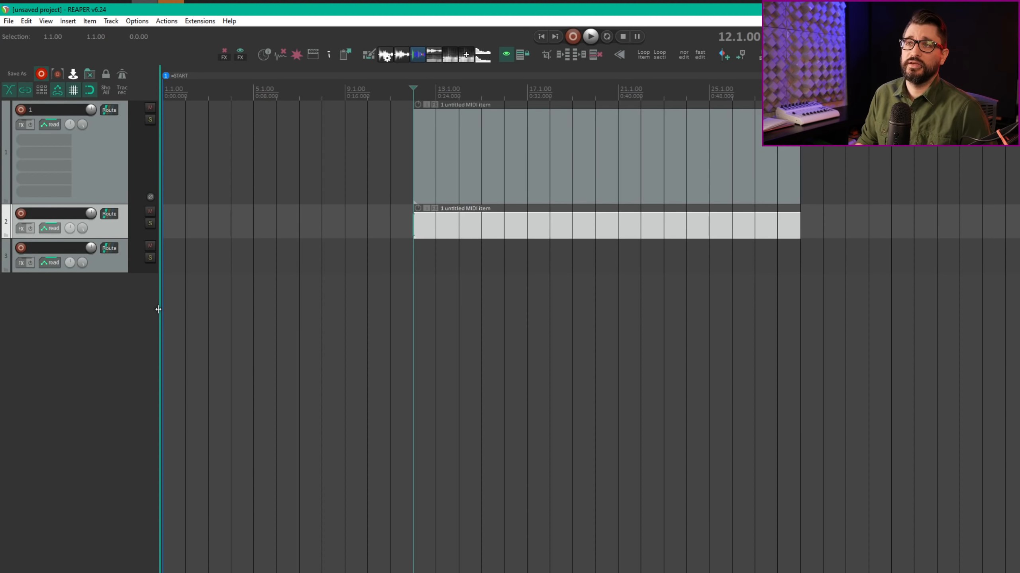
- Clear the track selection, move the edit cursor to bar 17, and try selecting track 1 from the arrange area
left_click(112, 324)
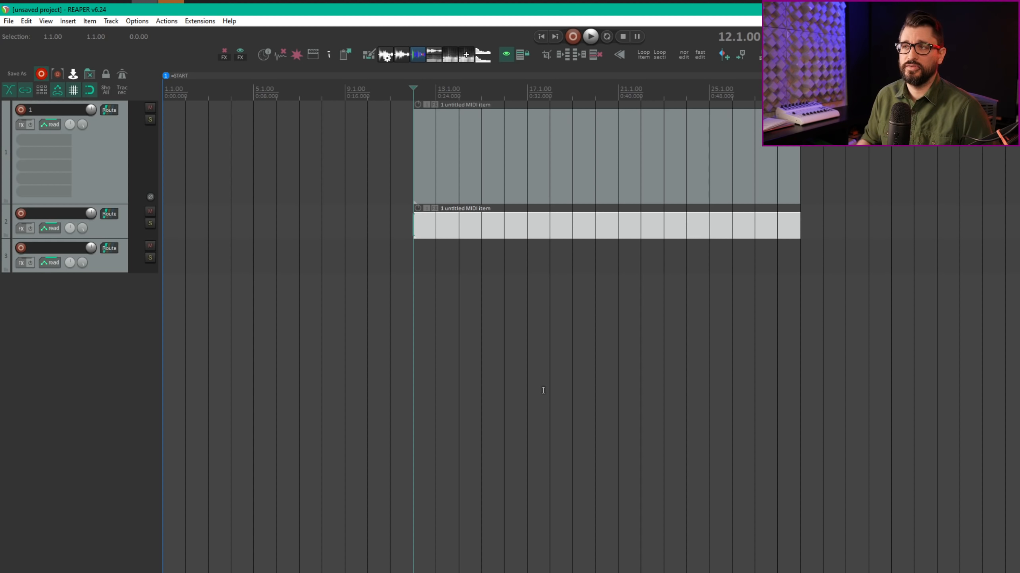
left_click(538, 346)
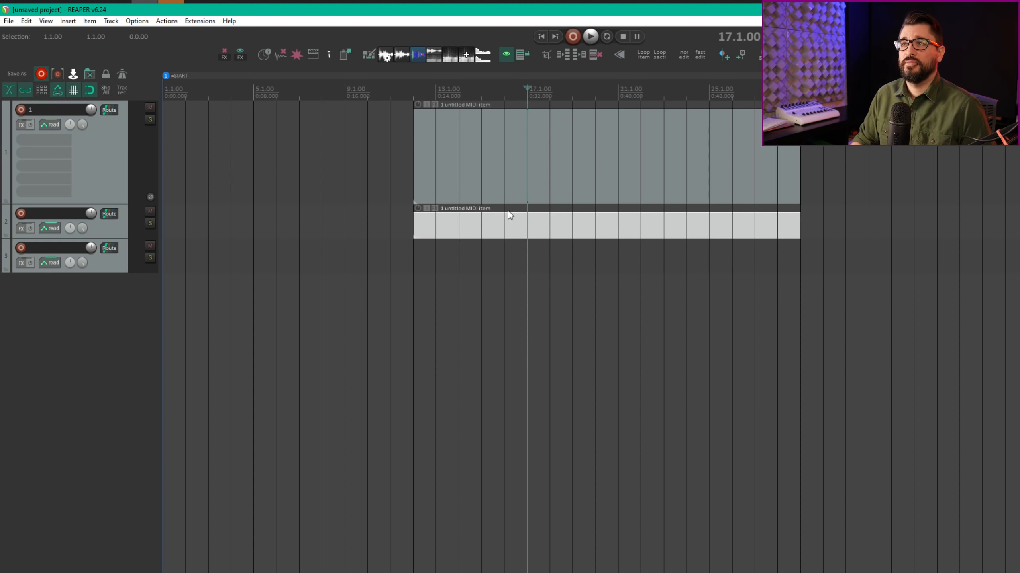
left_click(506, 197)
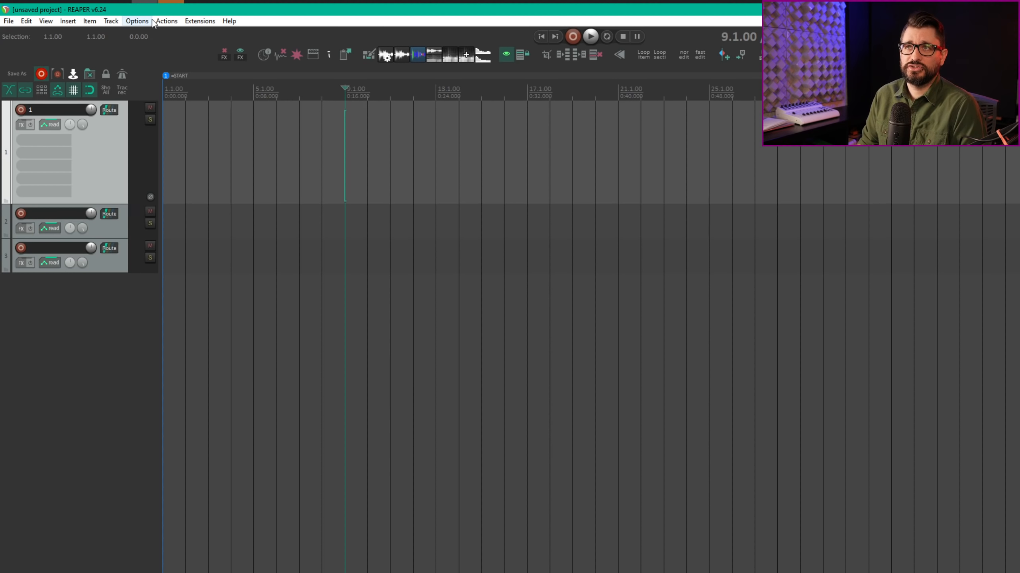
- Switch to the R6 REAPERBLOG theme and select different tracks in the arrange area to compare their background colors
left_click(150, 20)
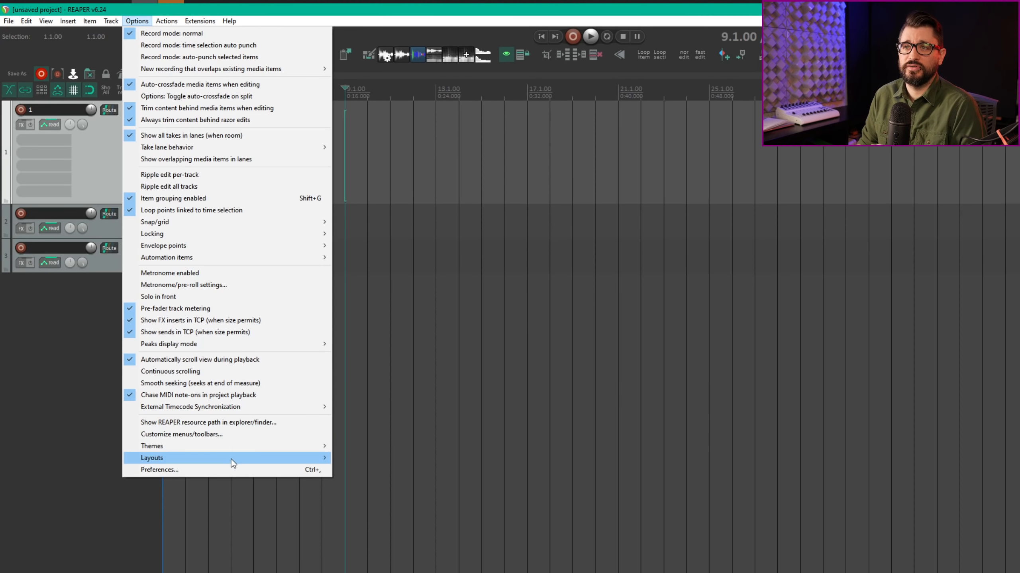
mouse_move(298, 445)
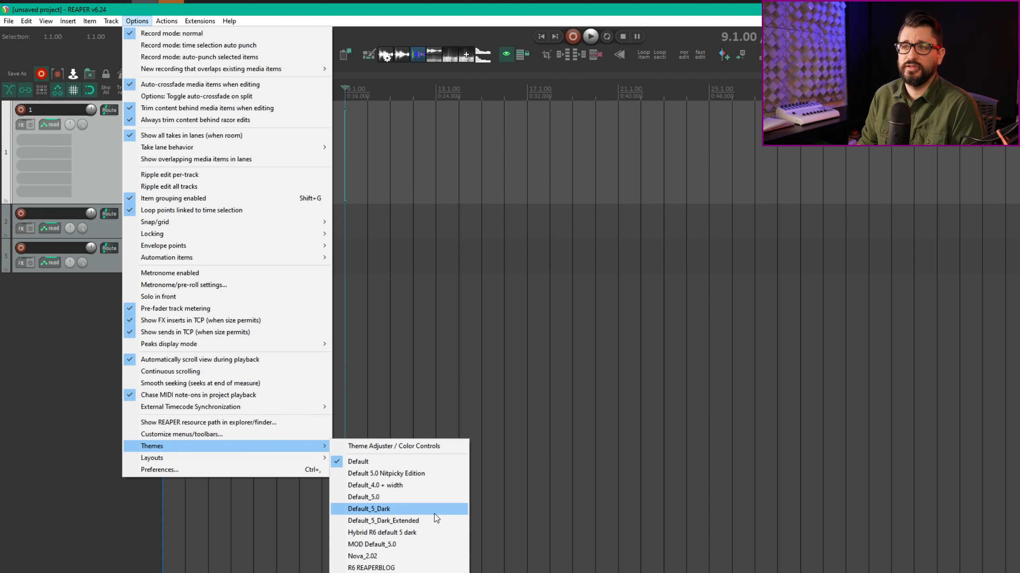
left_click(422, 567)
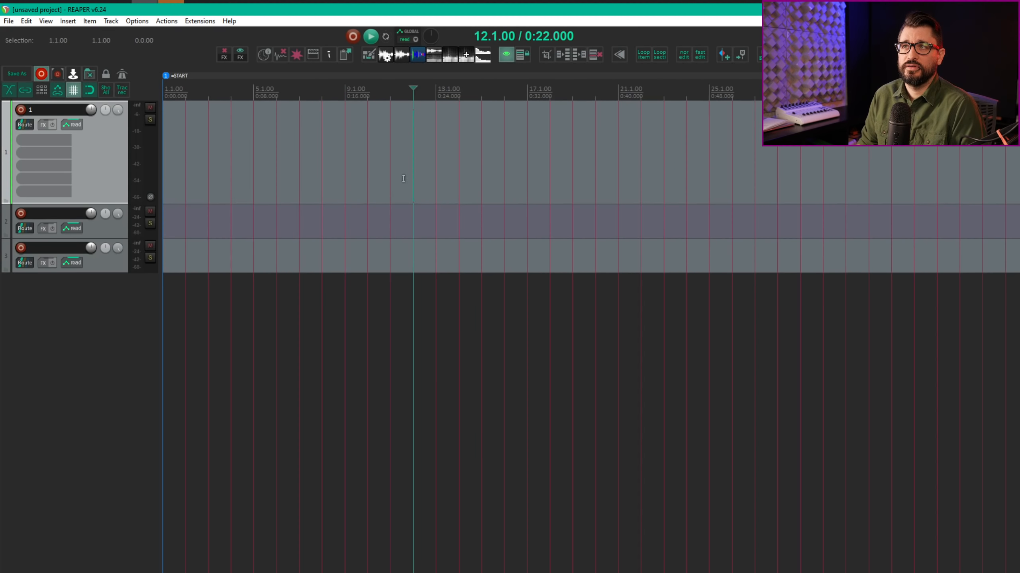
left_click(399, 224)
left_click(373, 217)
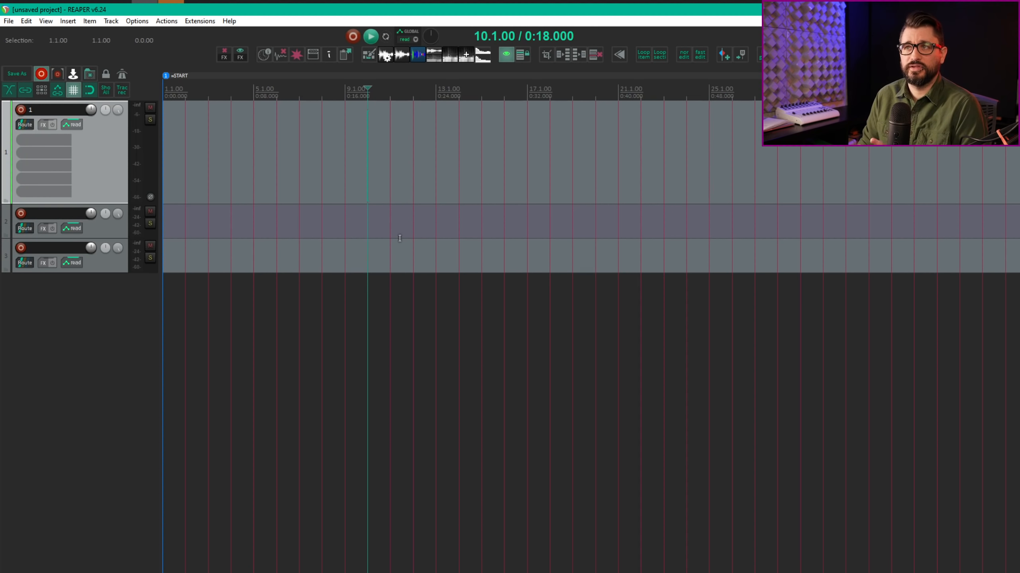
left_click(401, 186)
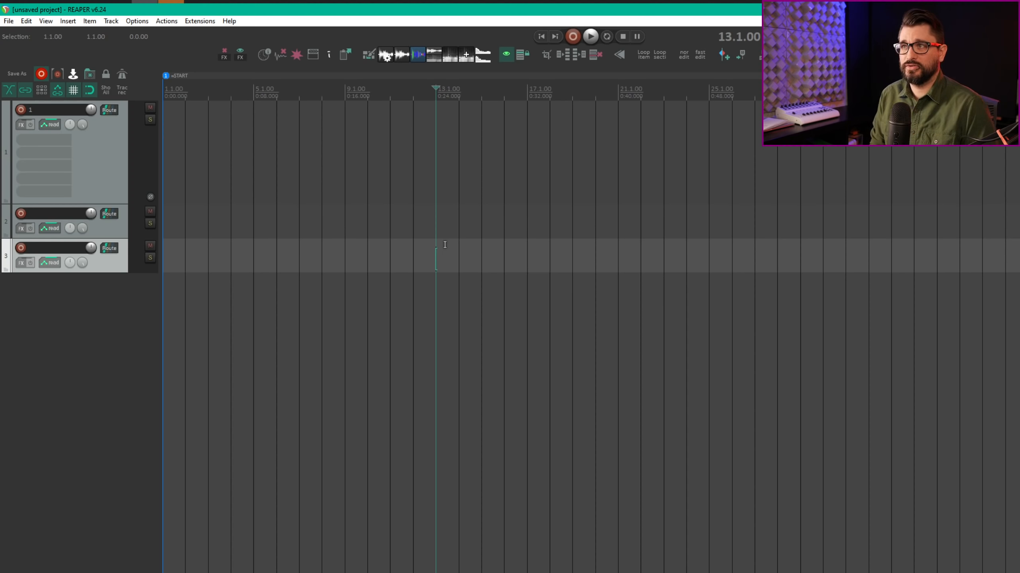
- Find the "theme tweak" action and run it to show the theme tweak/configuration window
key("shift+slash")
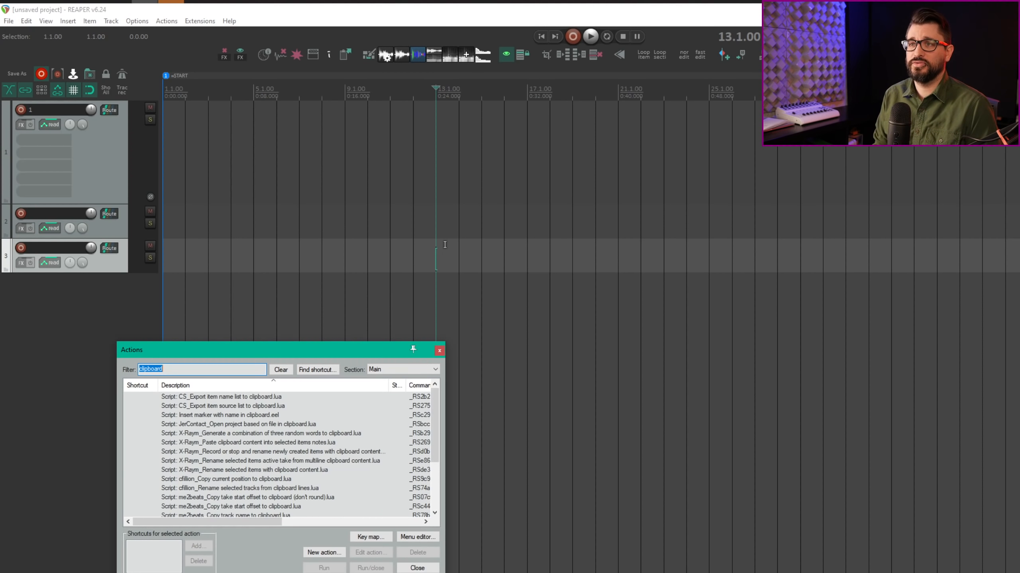
type("t")
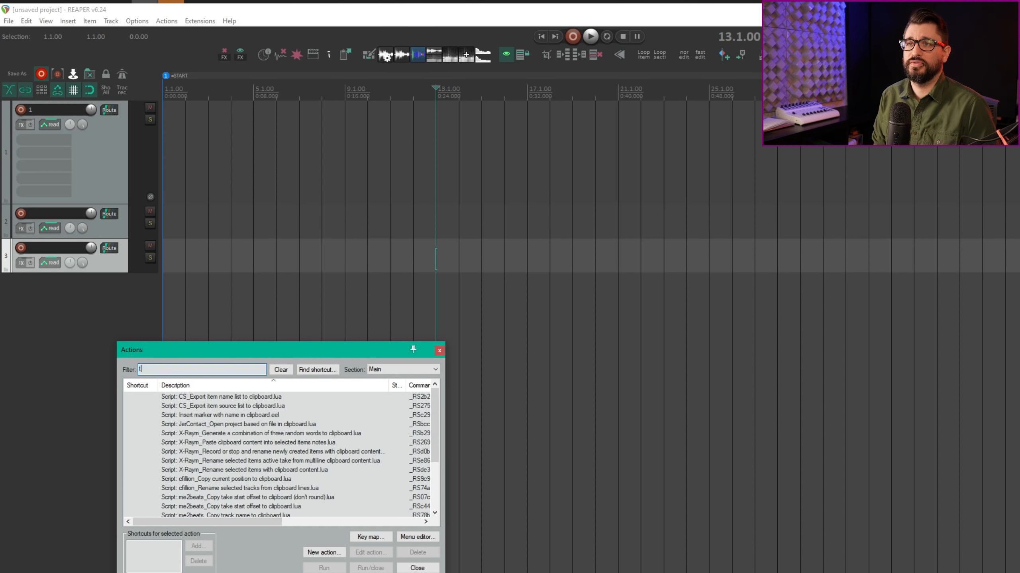
type("heme tweak")
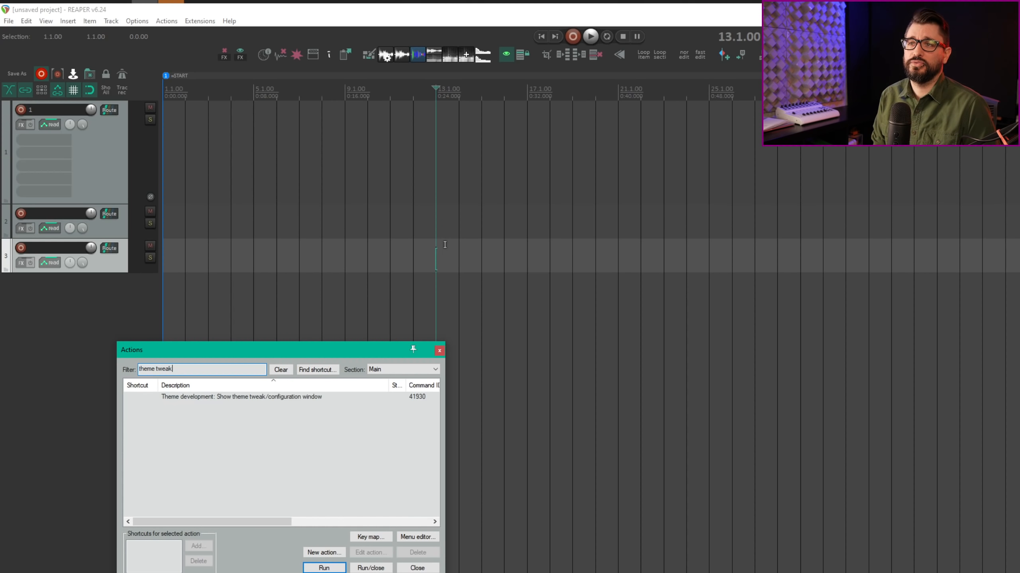
key("Return")
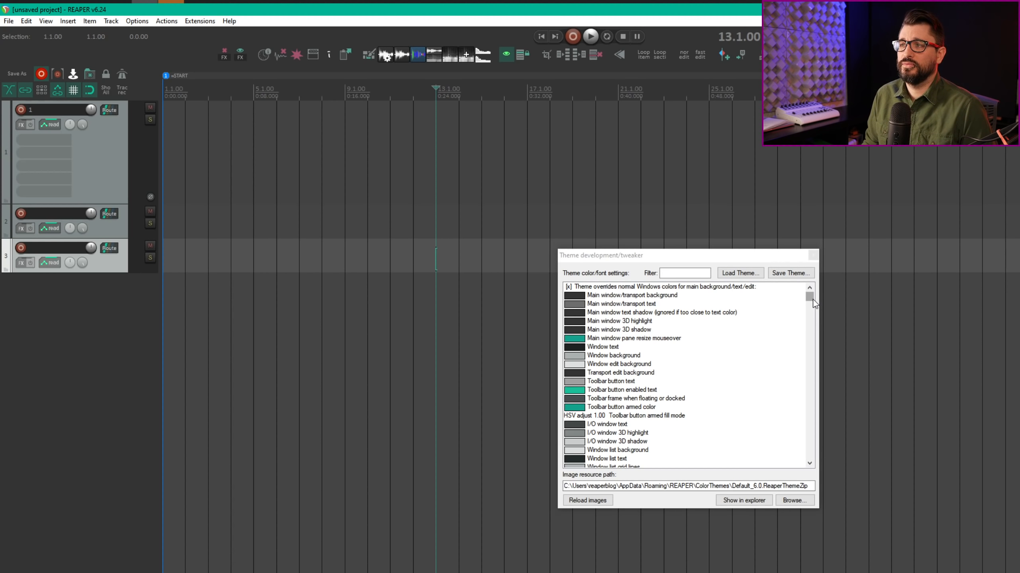
- Set the theme color "Selected track background (odd tracks)" to magenta (RGB 255, 0, 255)
left_click_drag(810, 296, 811, 339)
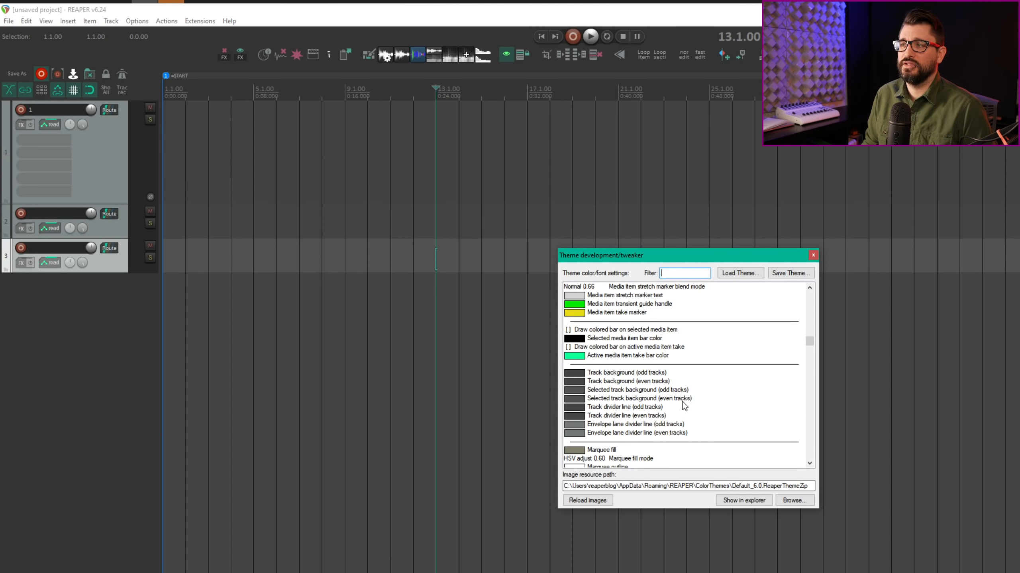
double_click(582, 395)
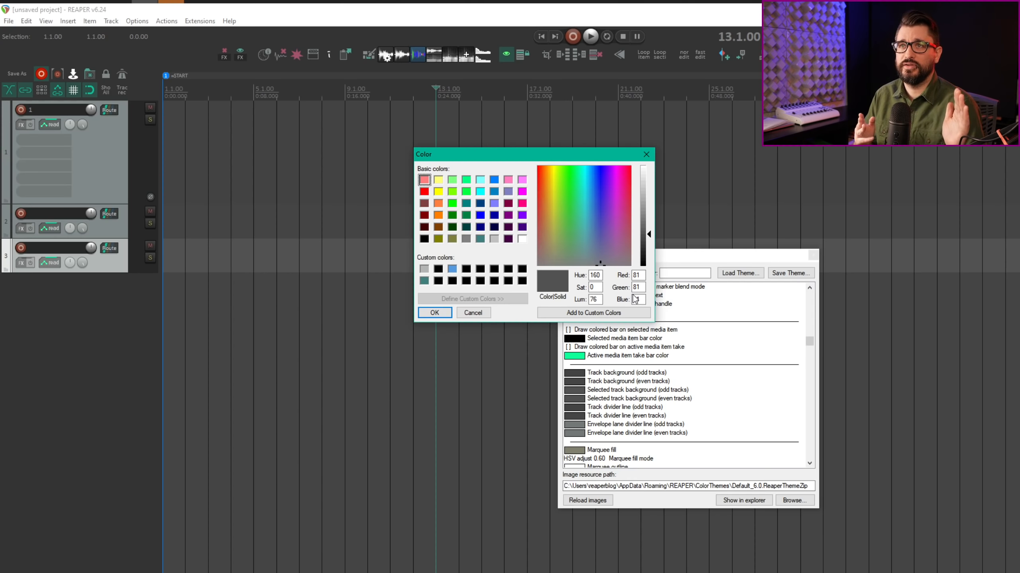
left_click(521, 192)
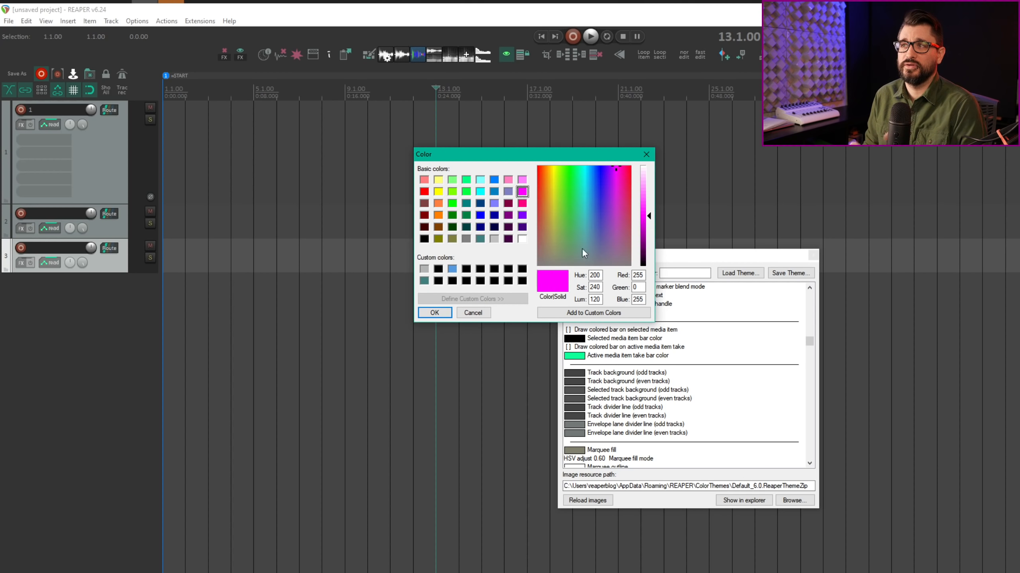
left_click(434, 312)
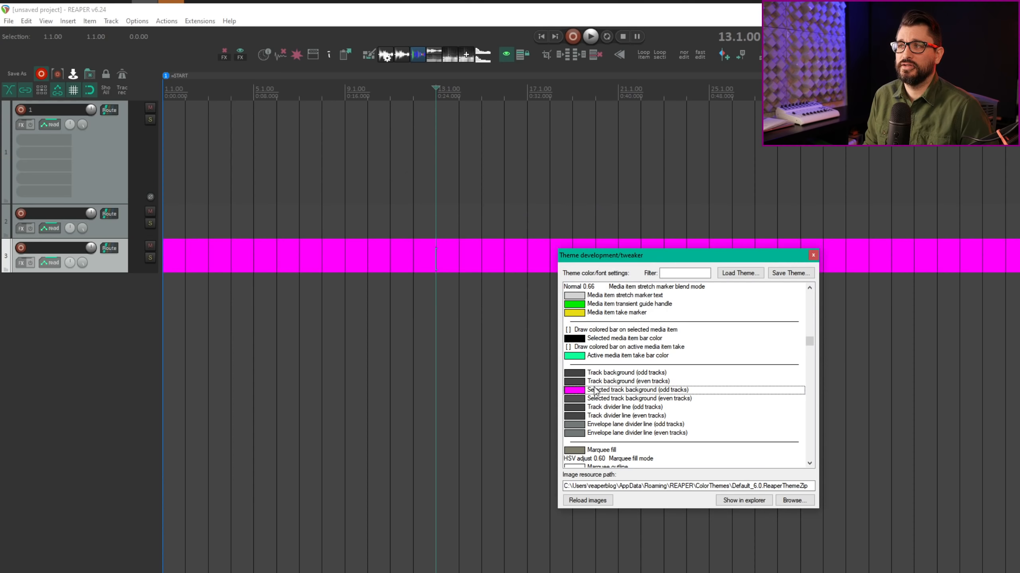
- Set the theme color "Selected track background (even tracks)" to light pink (RGB 255, 128, 255)
double_click(580, 402)
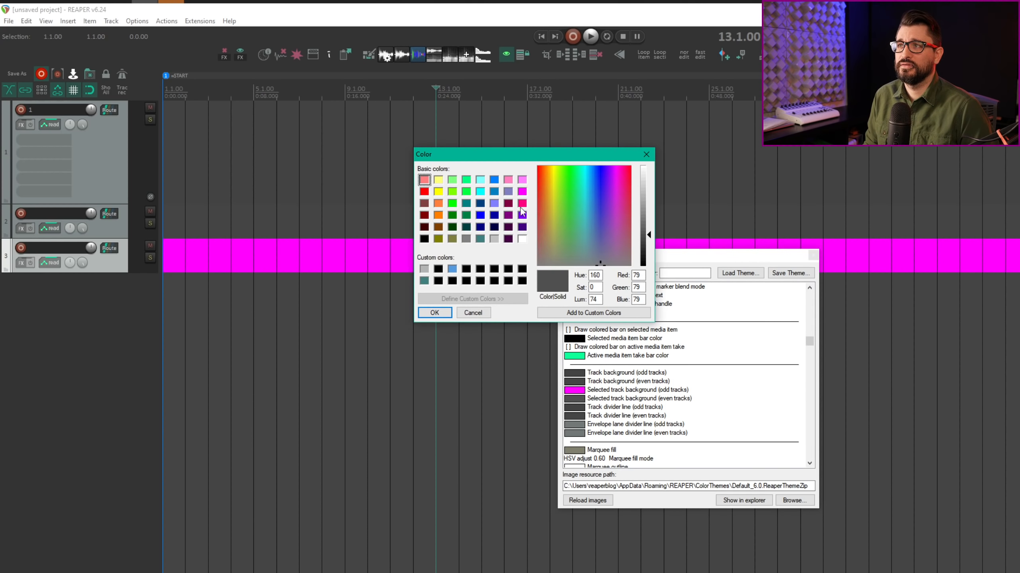
left_click(522, 180)
left_click(434, 313)
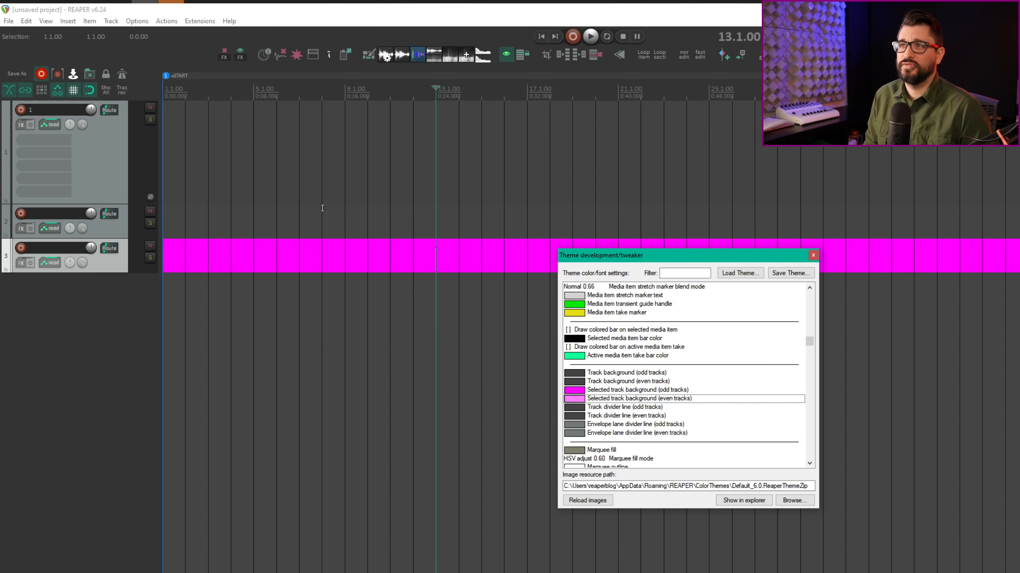
- Select tracks 1 to 3 in turn and try a time selection across them to examine the selected track background colors
left_click(345, 196)
left_click(388, 224)
left_click(379, 258)
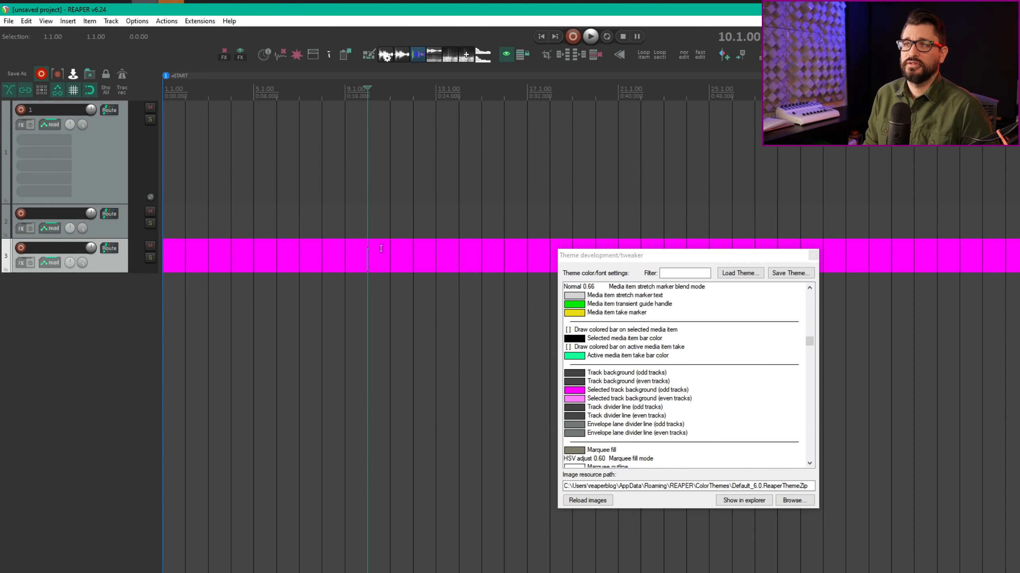
left_click_drag(373, 126, 486, 330)
left_click(460, 253)
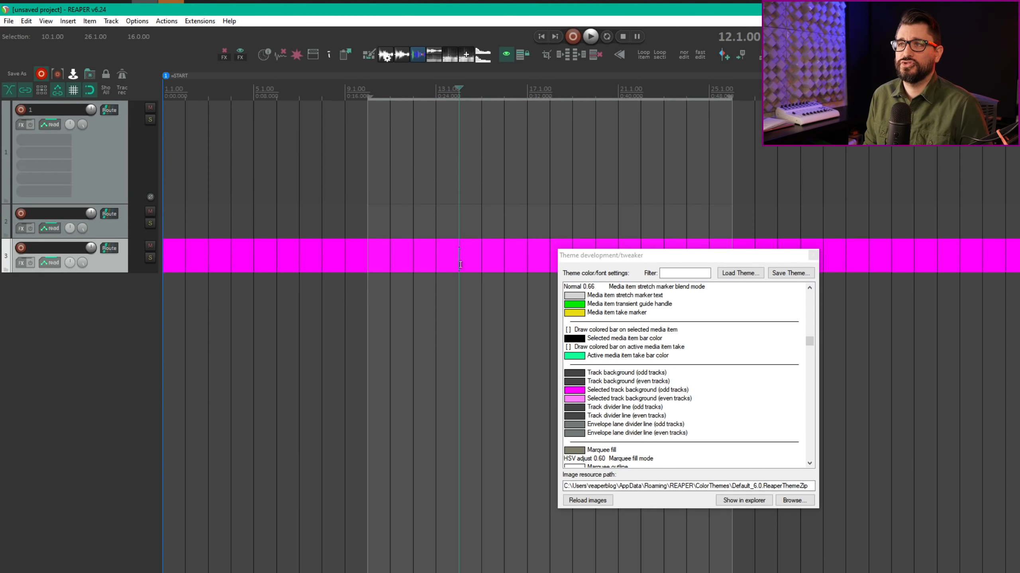
left_click(505, 179)
left_click(487, 223)
left_click(436, 259)
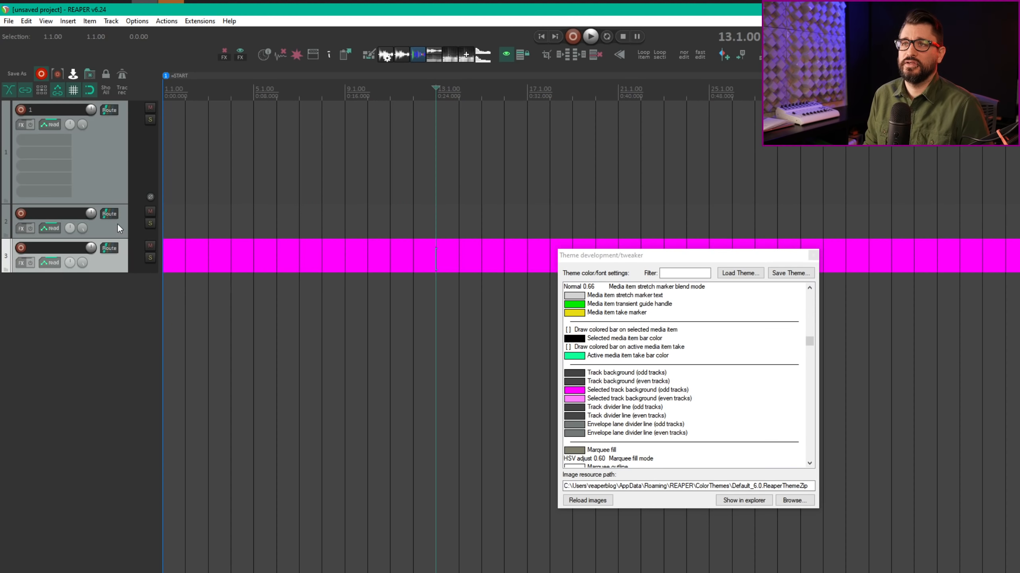
left_click(123, 163, "shift")
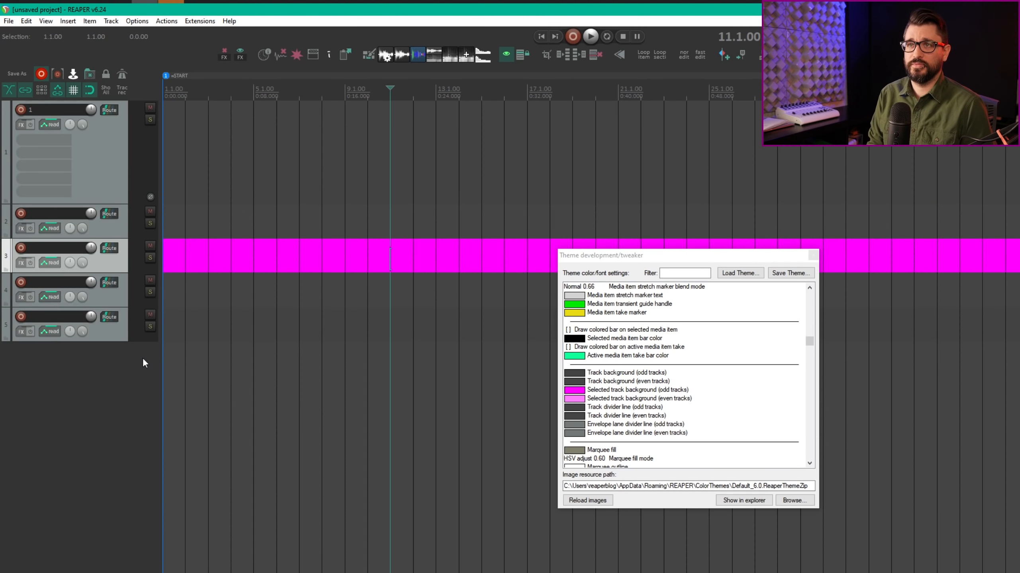
- Add 14 more tracks to the project and shrink all tracks to their minimum height
key("ctrl+t")
key("ctrl+t")
key("ctrl+t")
key("ctrl+t")
key("ctrl+t")
key("ctrl+t")
key("ctrl+t")
key("ctrl+t")
key("ctrl+t")
key("ctrl+t")
key("ctrl+t")
key("ctrl+t")
key("ctrl+t")
key("ctrl+t")
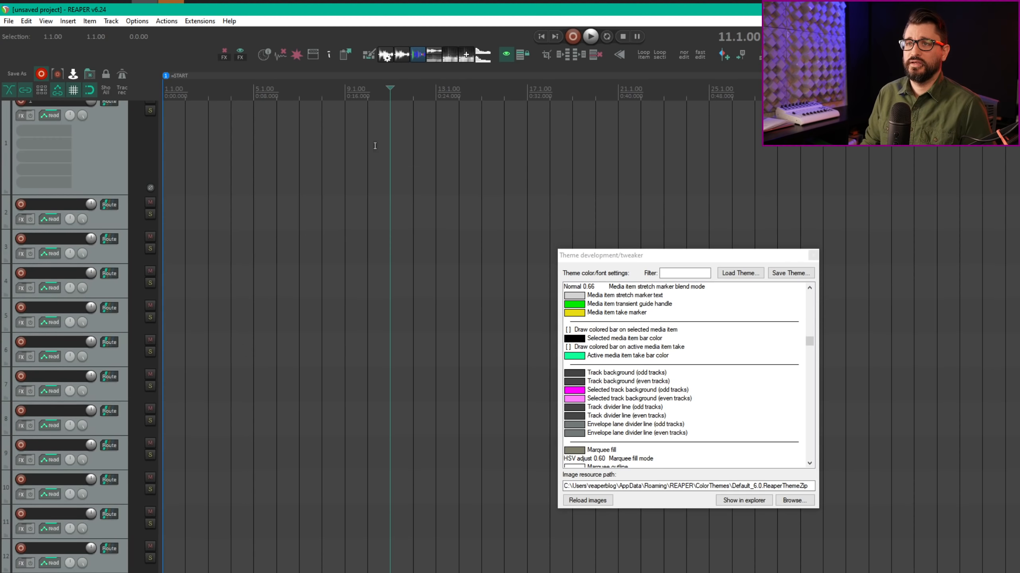
key("grave")
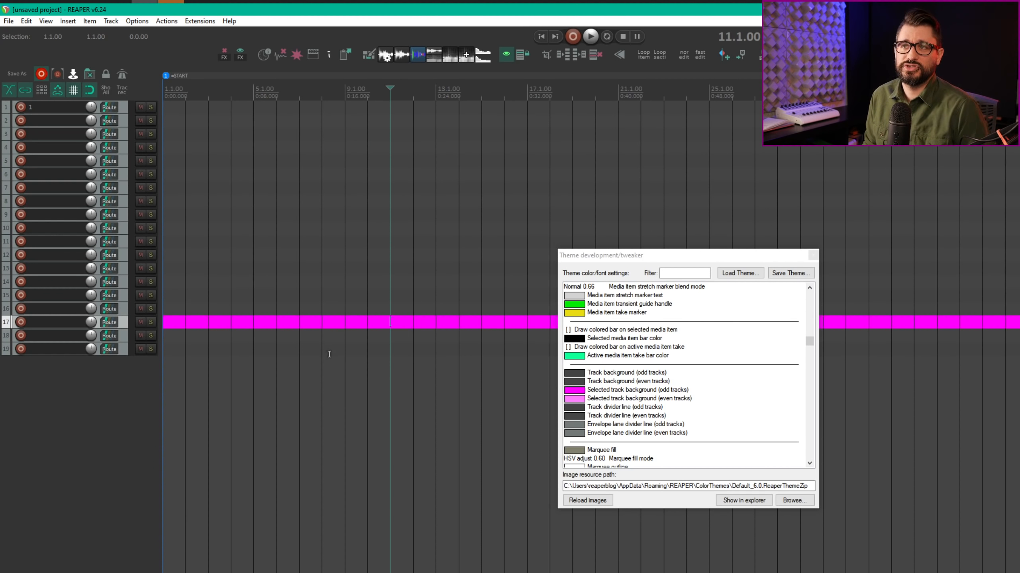
- Select tracks 11, 6, 3 and 5 in turn to examine the highlight on odd and even tracks
left_click(436, 241)
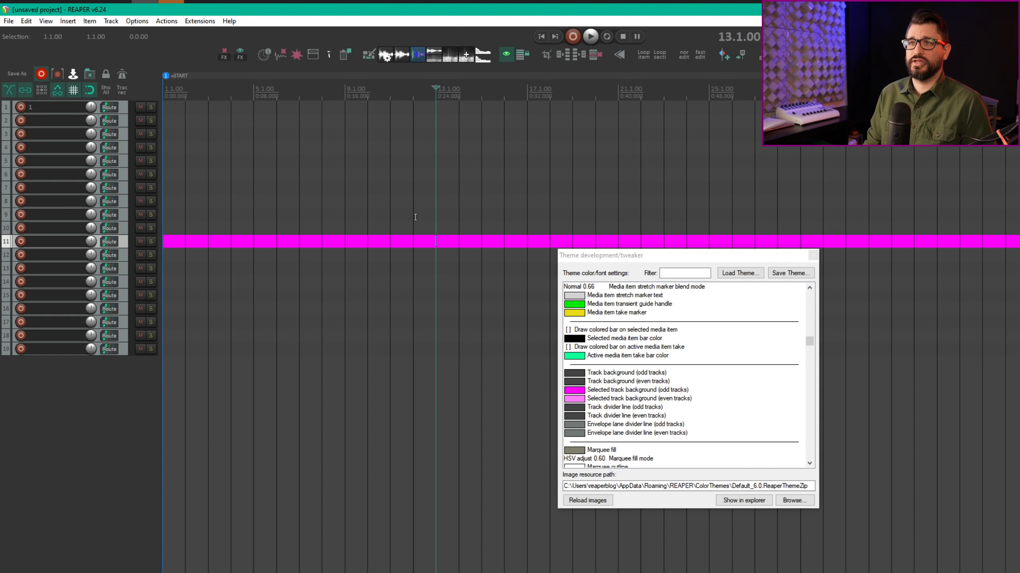
left_click(457, 172)
left_click(458, 136)
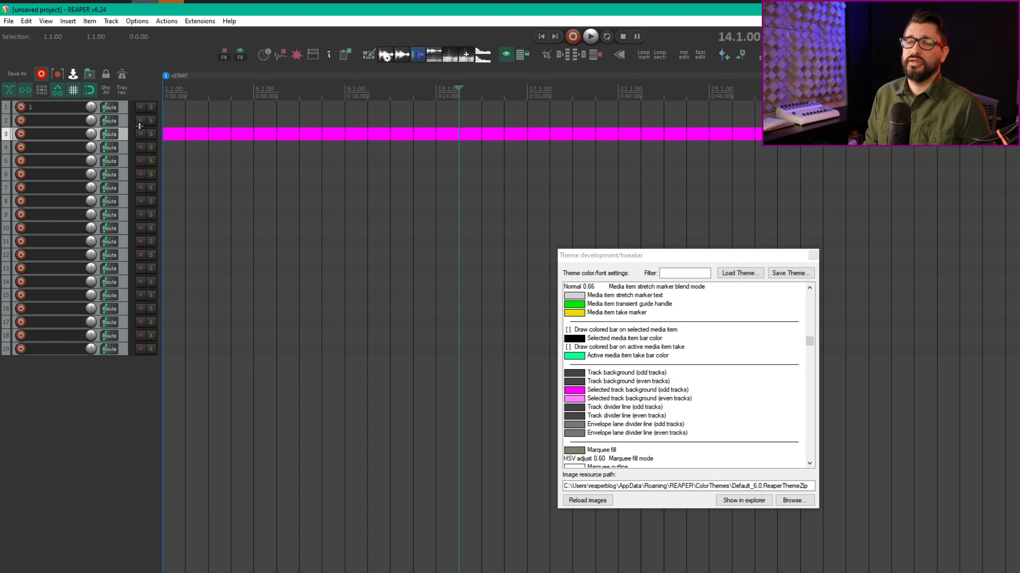
left_click(132, 166)
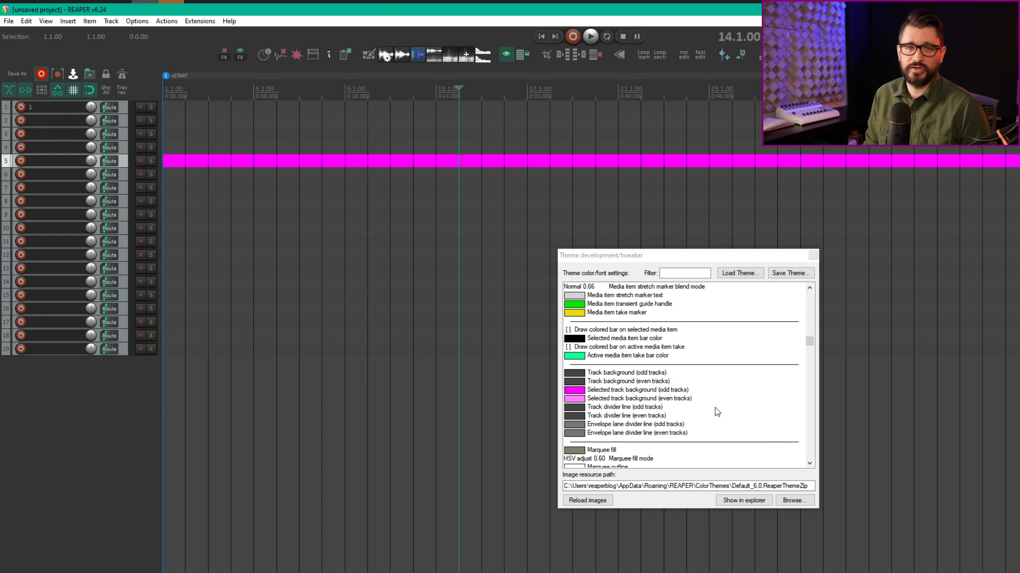
- Set "Selected track background (odd tracks)" to the saved light gray custom color (RGB 177, 180, 180)
left_click(577, 392)
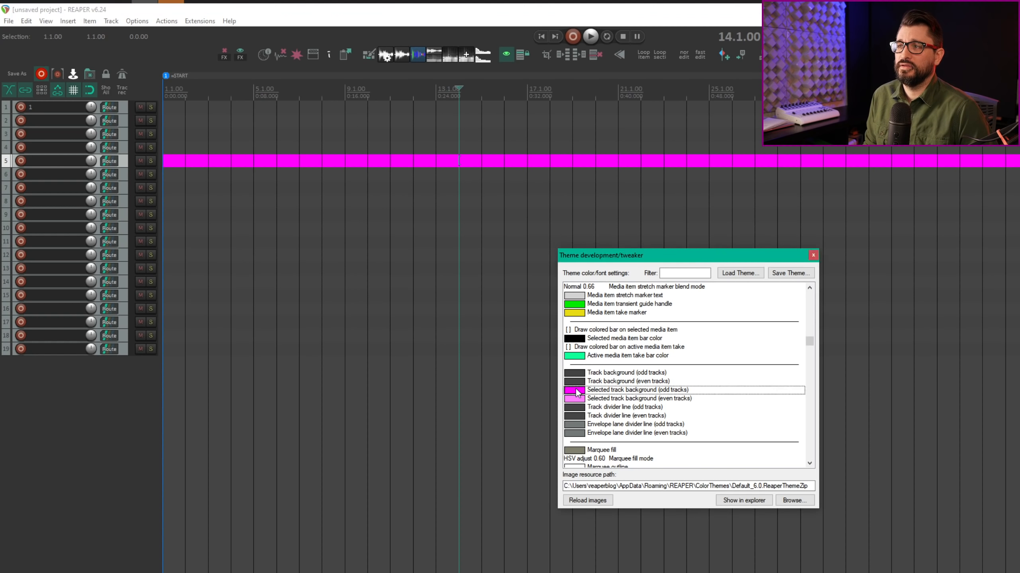
double_click(577, 391)
left_click(424, 269)
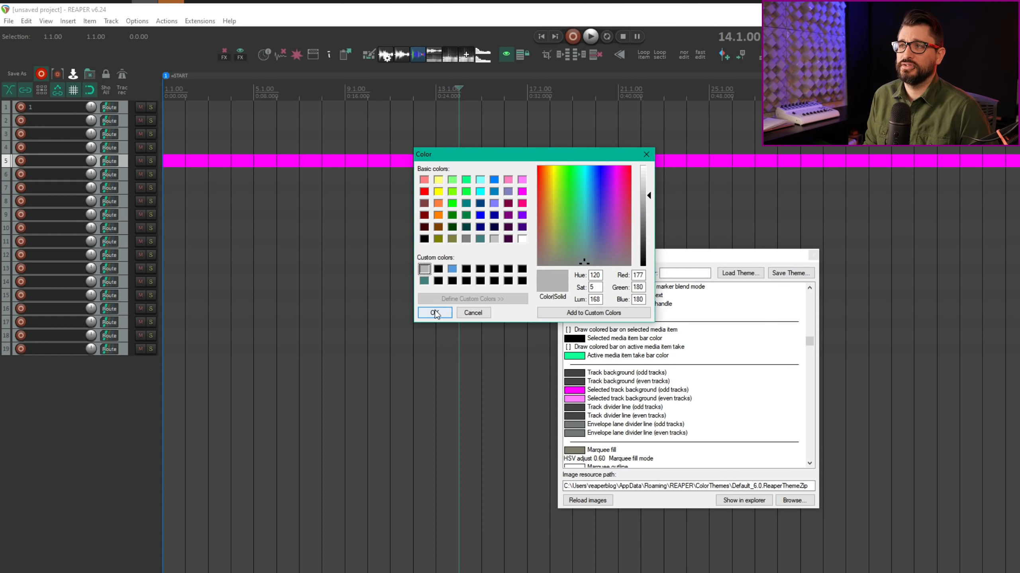
left_click(435, 313)
- Set "Selected track background (even tracks)" to the same light gray custom color as the odd tracks
double_click(574, 399)
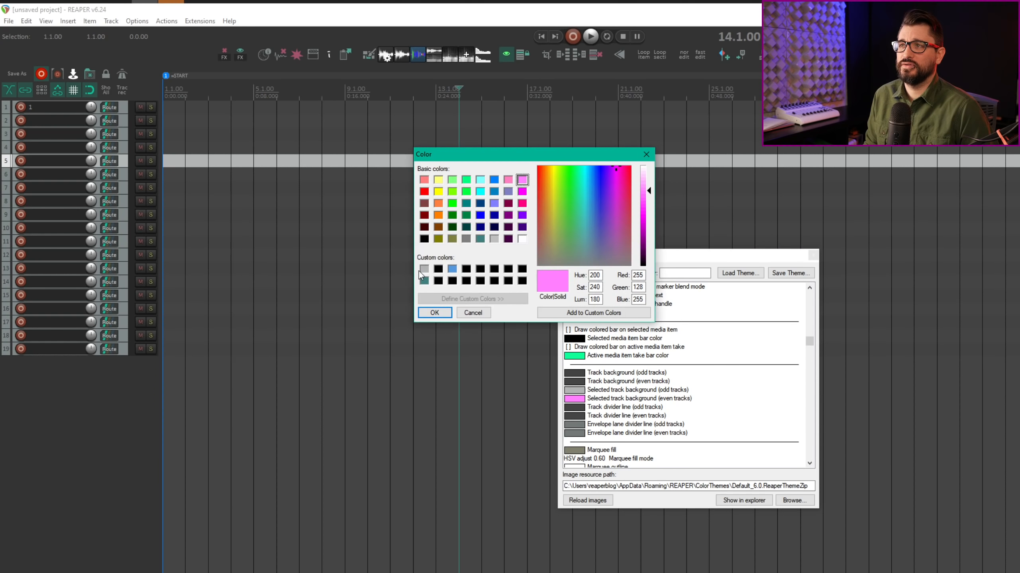
left_click(423, 270)
left_click(436, 315)
- Select various odd and even tracks across the arrange area to examine the light gray selection highlight
left_click(417, 176)
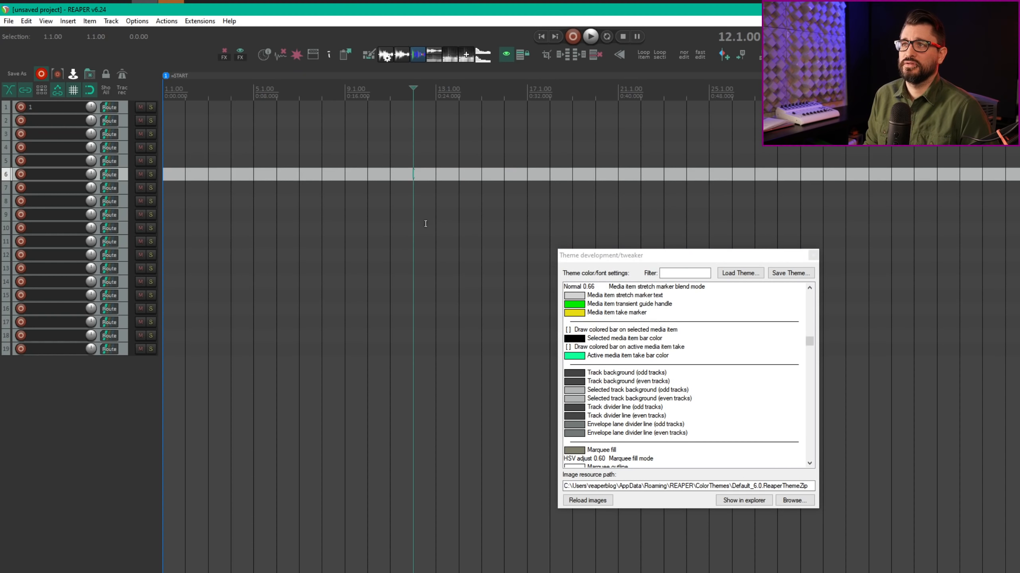
left_click(427, 228)
left_click(432, 268)
left_click(436, 295)
left_click(442, 204)
left_click(453, 283)
left_click(441, 214)
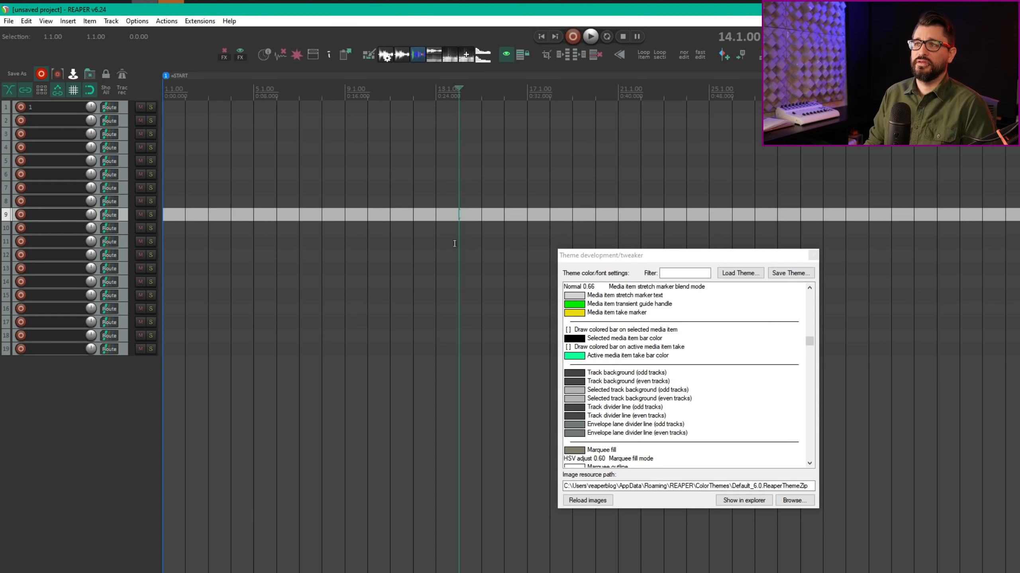
left_click(429, 158)
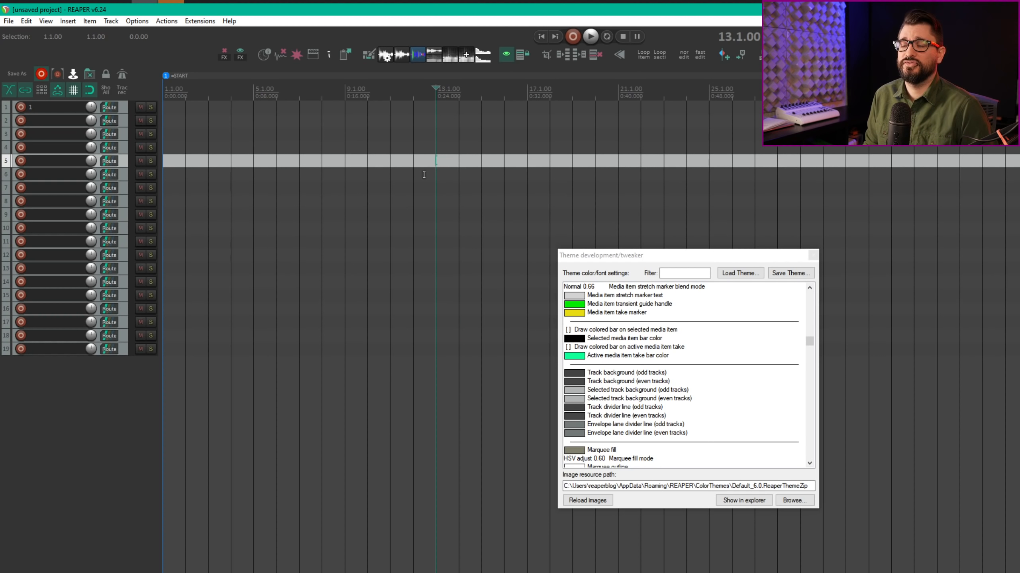
left_click(456, 187)
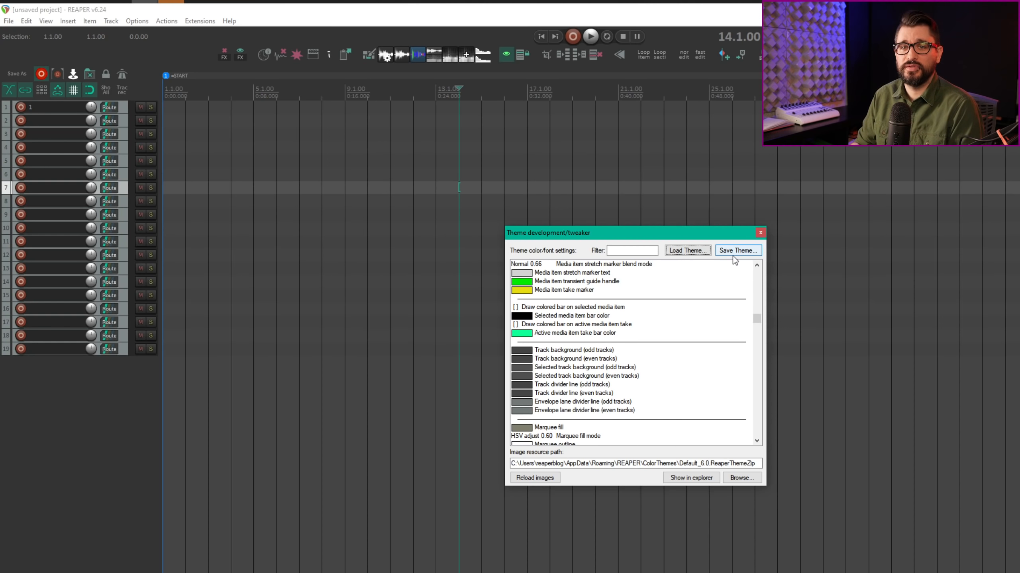
left_click(745, 256)
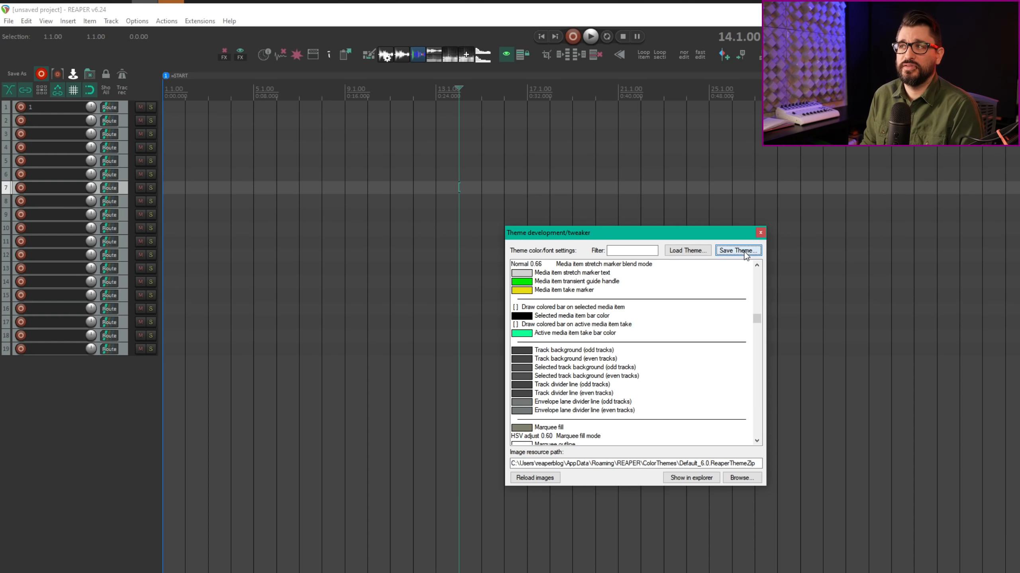
key("Escape")
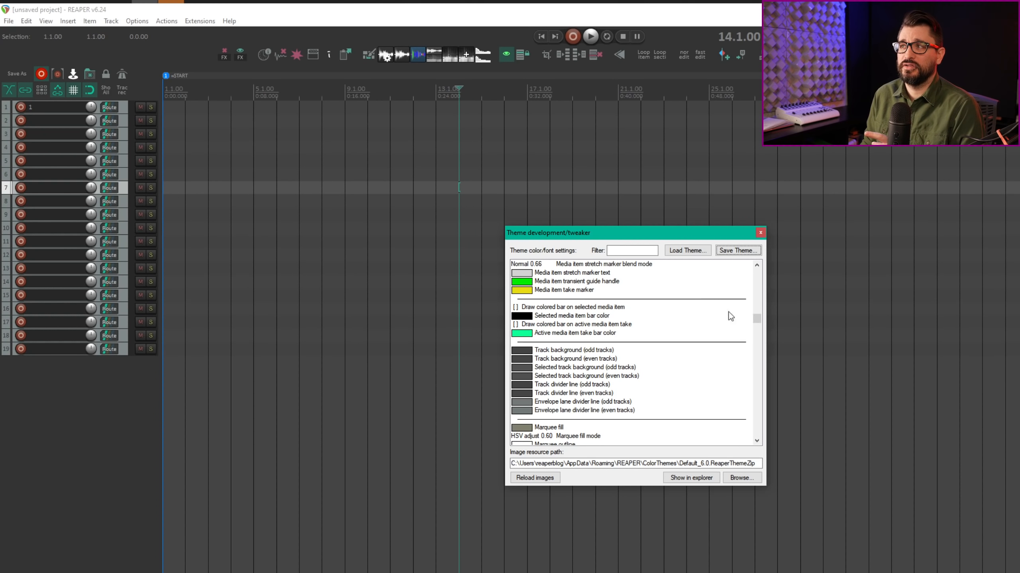
left_click_drag(755, 322, 756, 316)
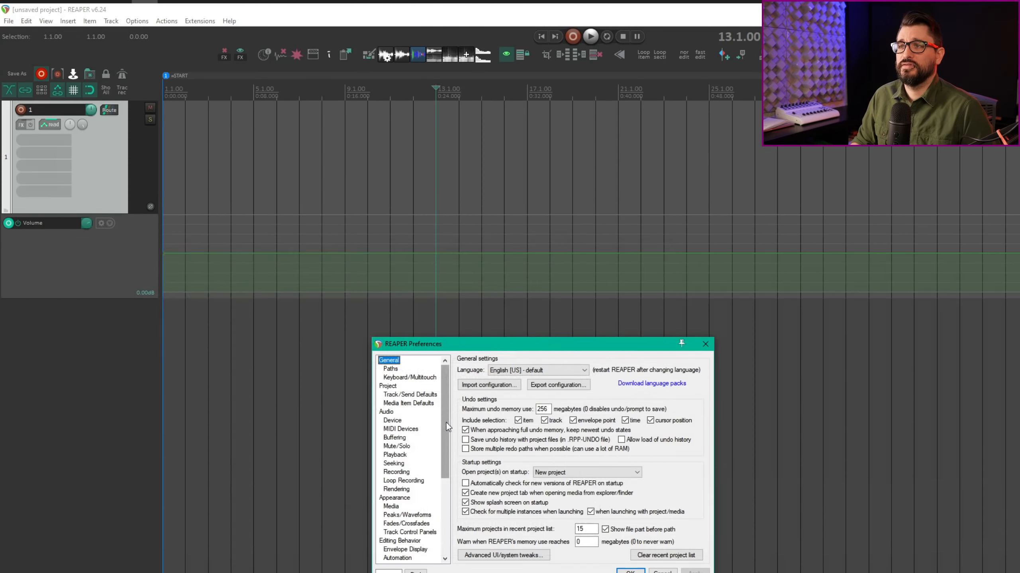
- Open the Plug-ins page of the preferences
scroll(446, 423, "down", 5)
left_click(388, 505)
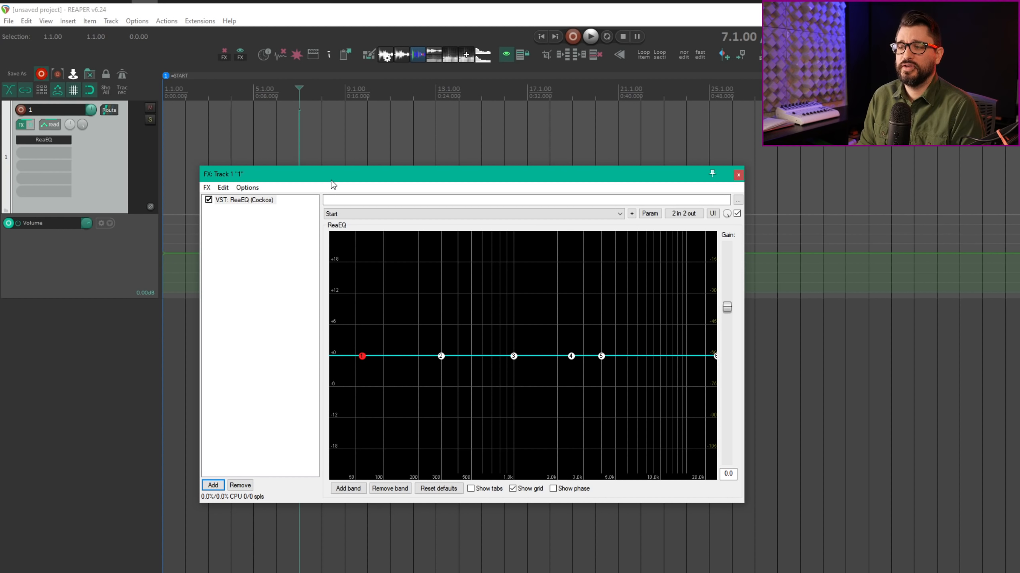
- Add the TR5 Black 76 and OTT compressors after ReaEQ in the FX chain of track 1
left_click(501, 204)
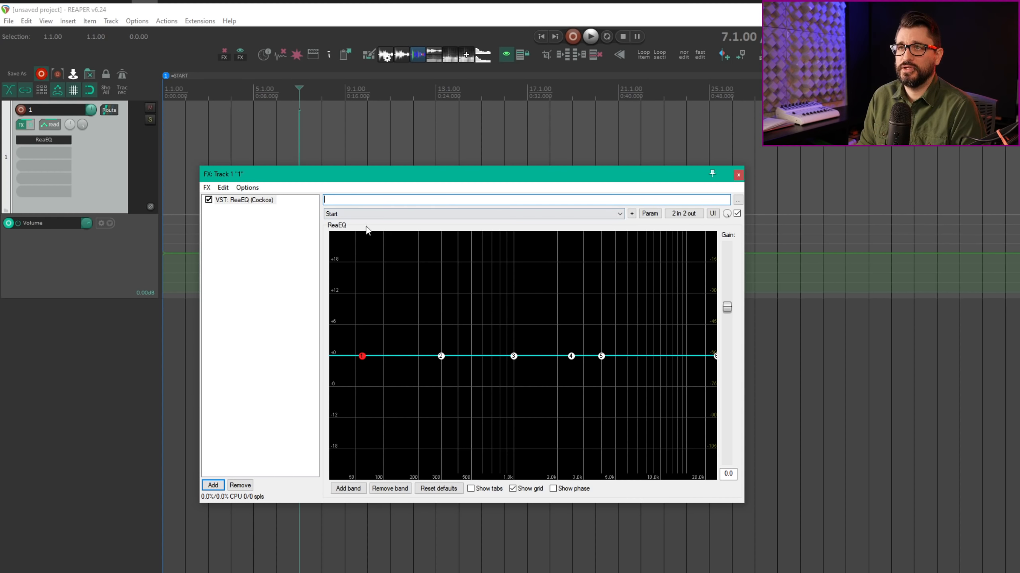
left_click(282, 231)
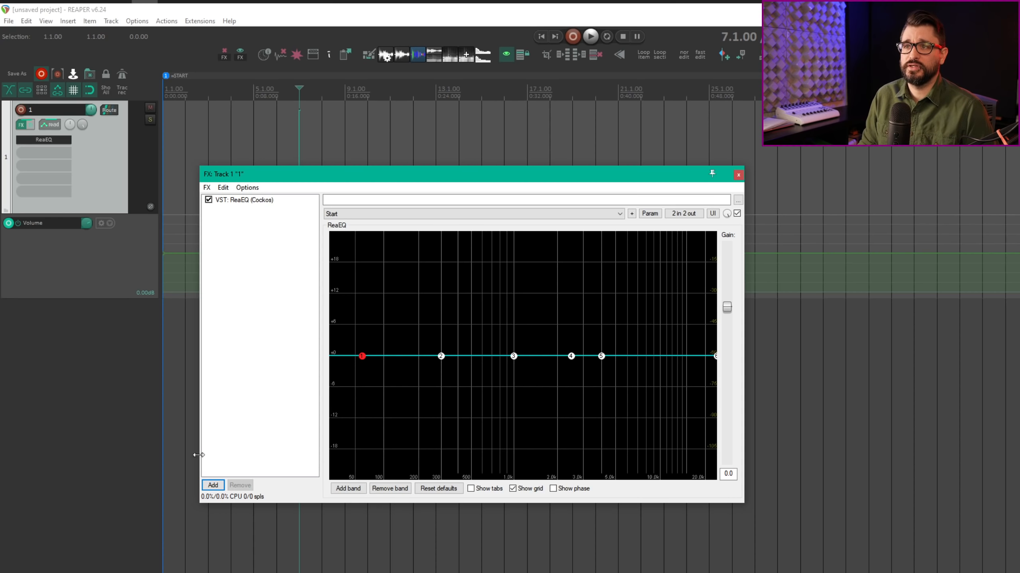
left_click(213, 485)
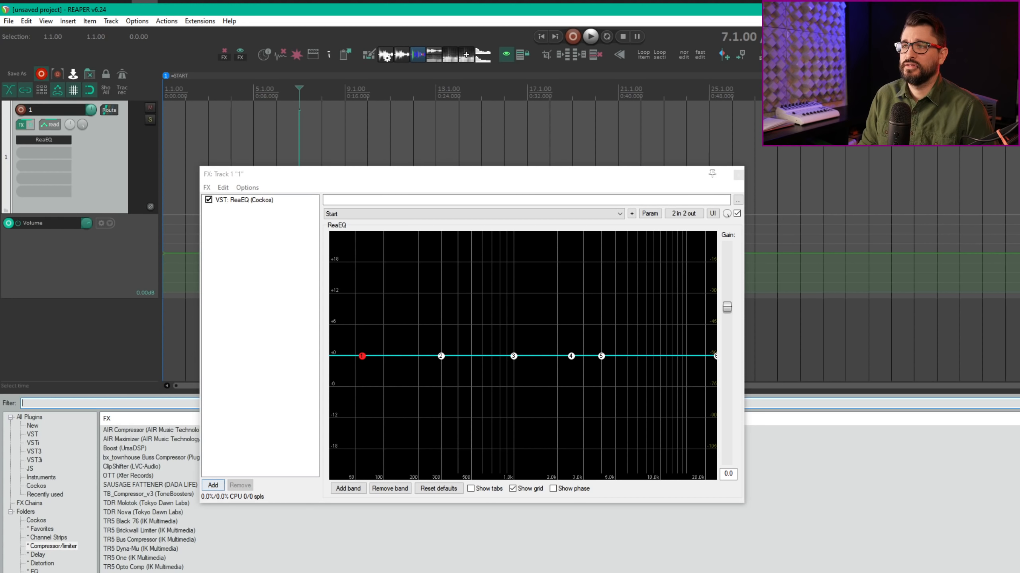
left_click(131, 522)
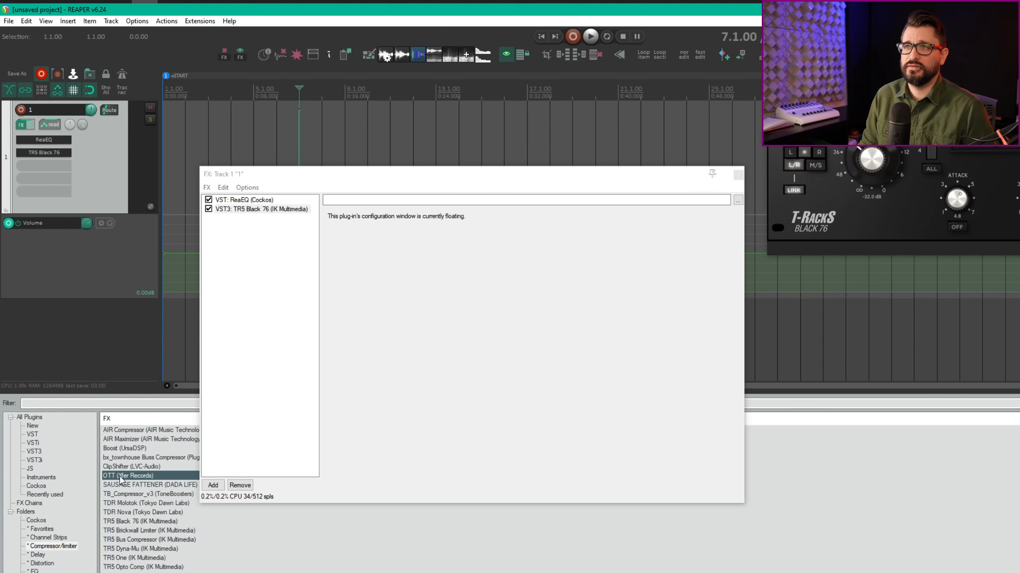
double_click(120, 477)
left_click(171, 30)
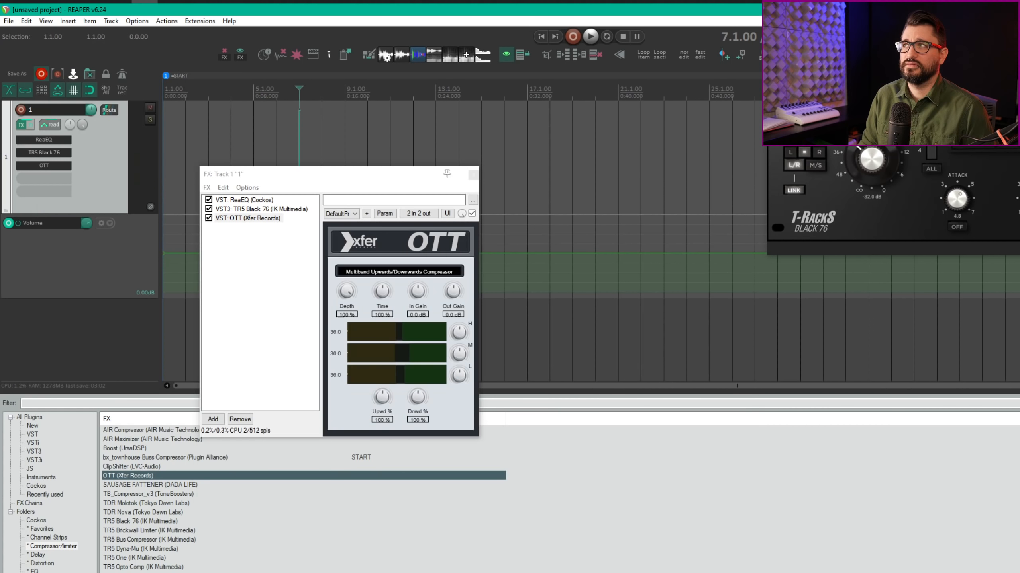
- Select ReaEQ in the FX chain of track 1 and enter the comment "vocal eq" for it
left_click(244, 199)
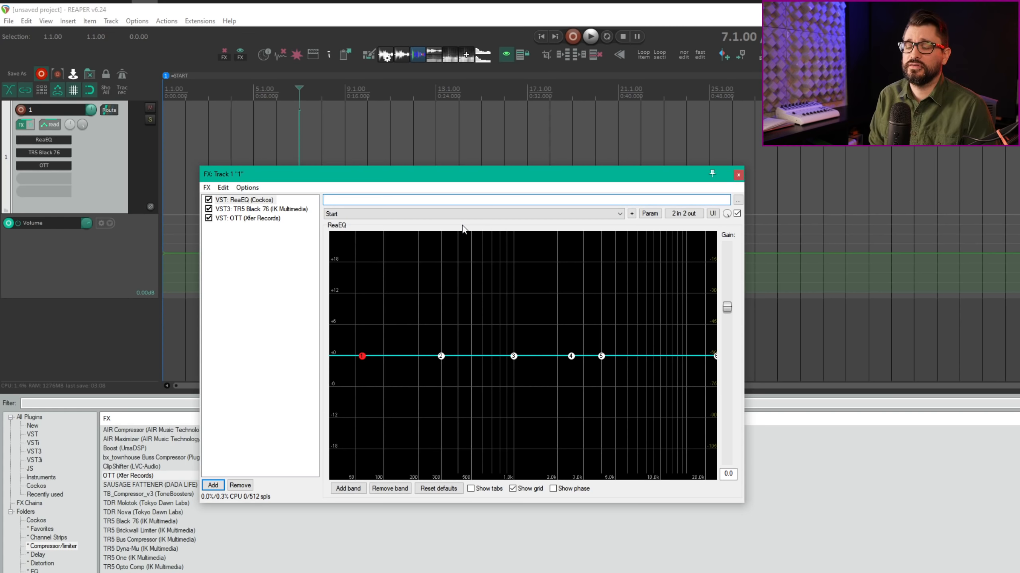
type("vocal eq")
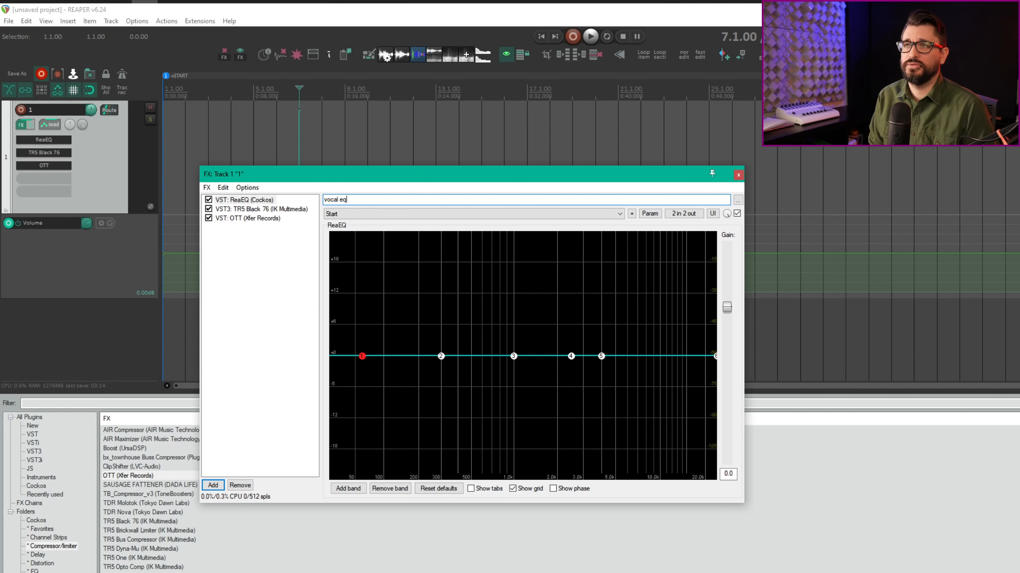
key("Tab")
left_click(281, 210)
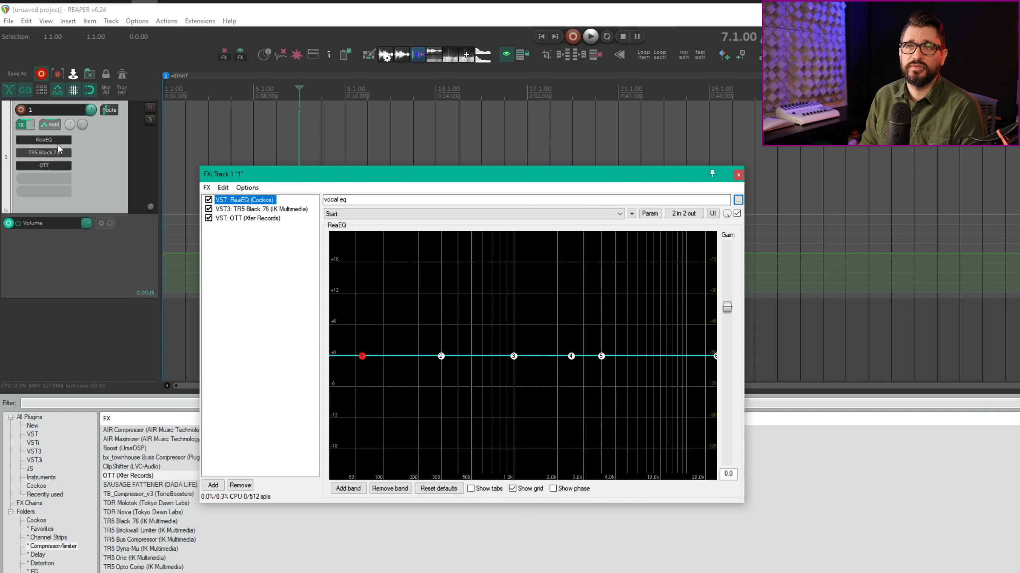
left_click(83, 145)
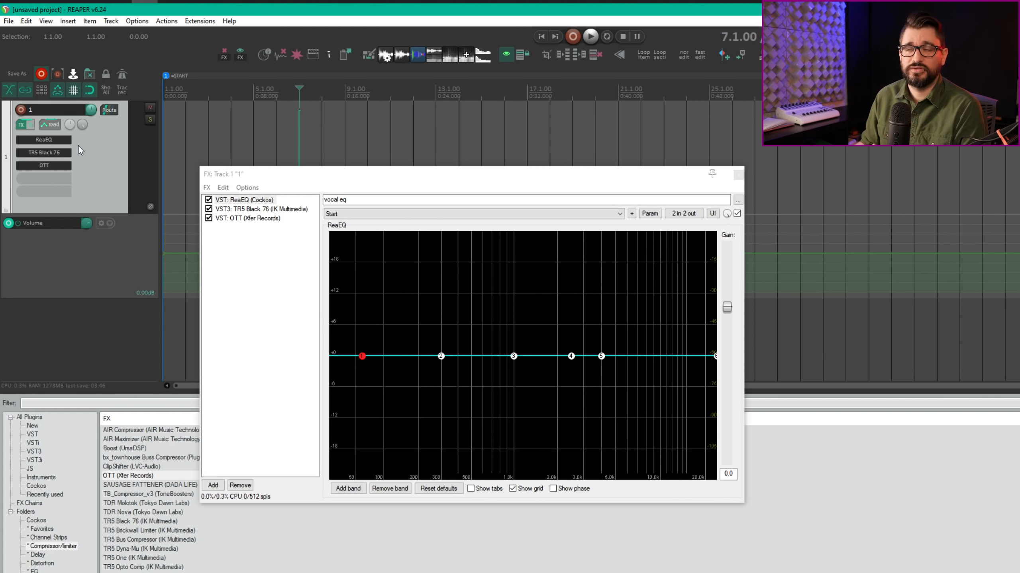
- Disable "Show comment field above FX UI" in the Plug-ins preferences and apply the change
left_click_drag(335, 181, 341, 165)
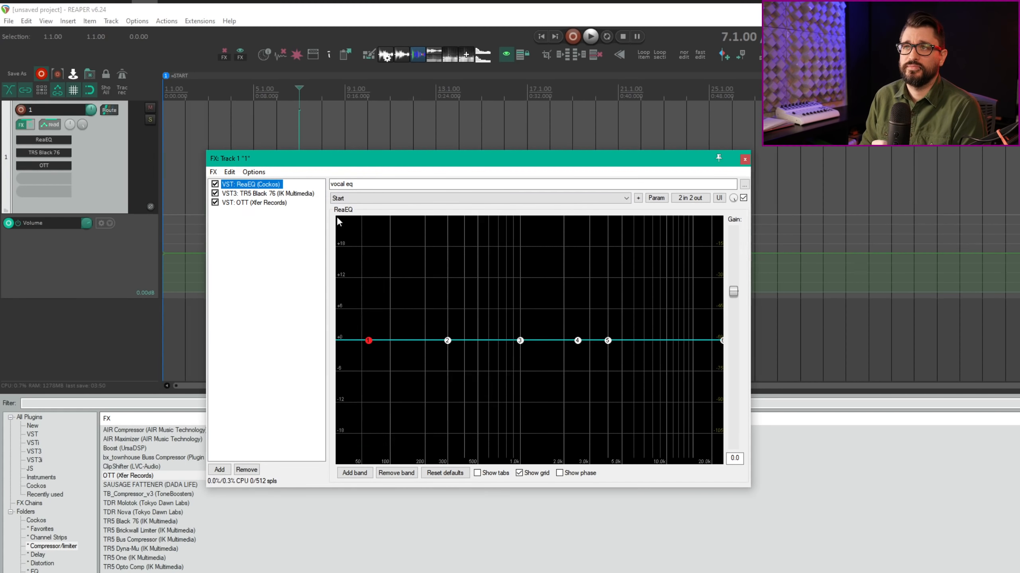
key("ctrl+p")
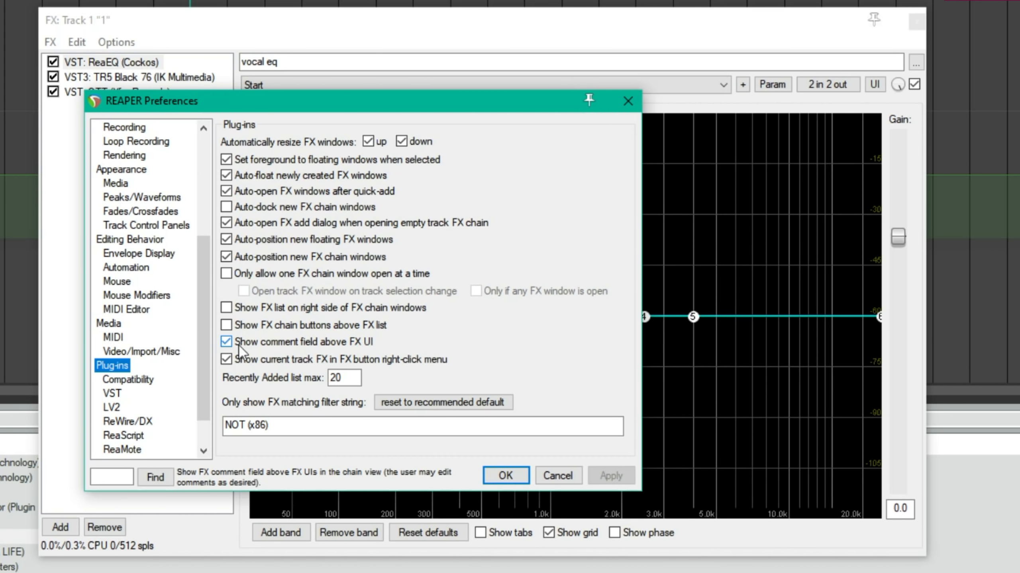
left_click(239, 344)
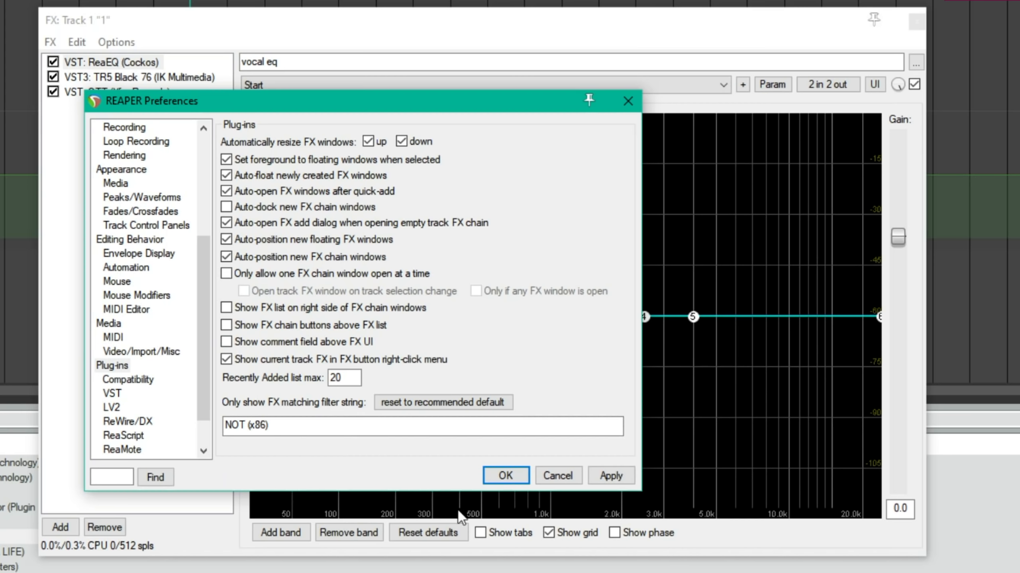
left_click(507, 477)
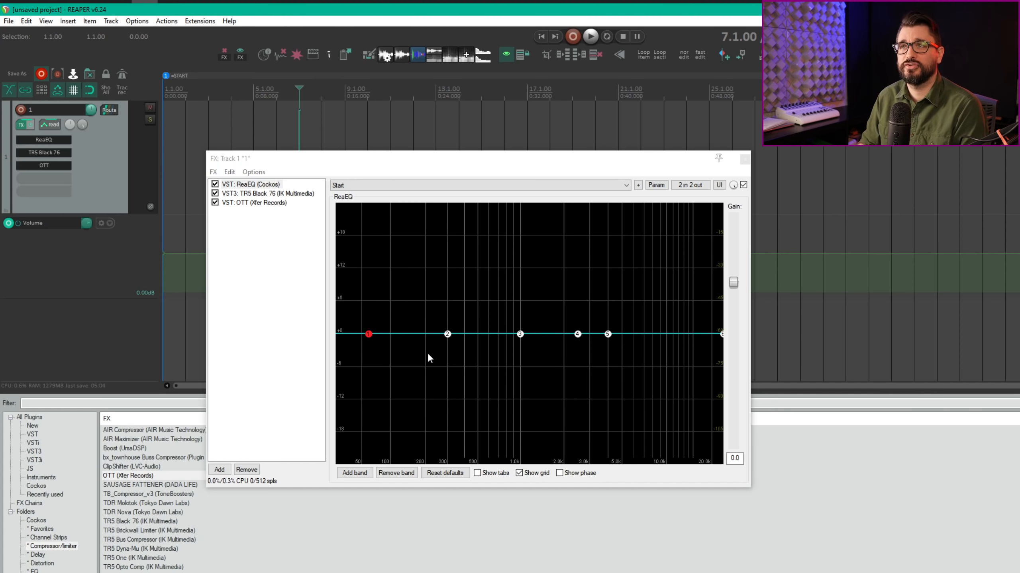
- View OTT and TR5 Black 76 in the FX chain, float the TR5 Black 76 window to inspect it without comments, and close it
left_click(289, 202)
left_click(294, 193)
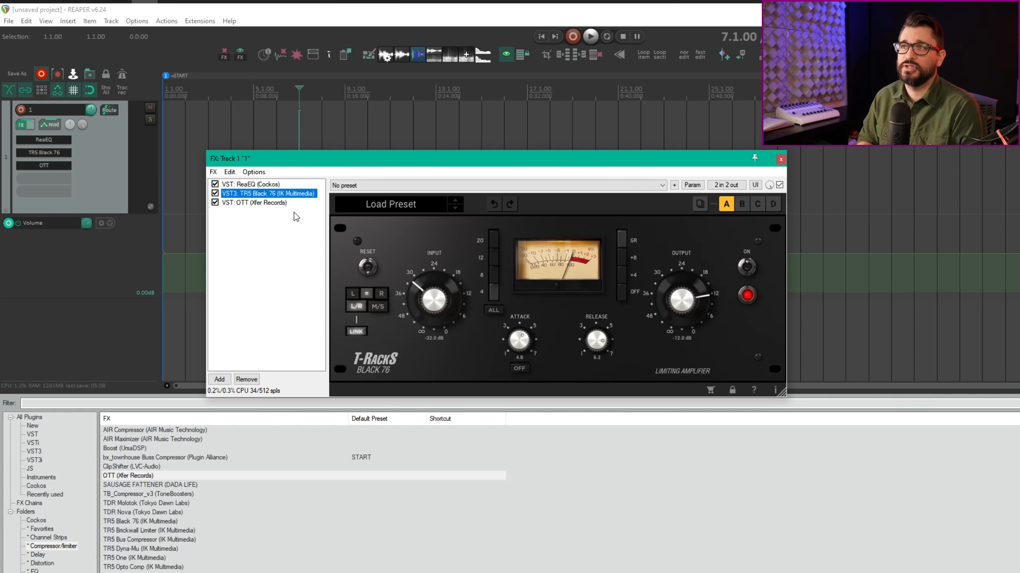
double_click(294, 194)
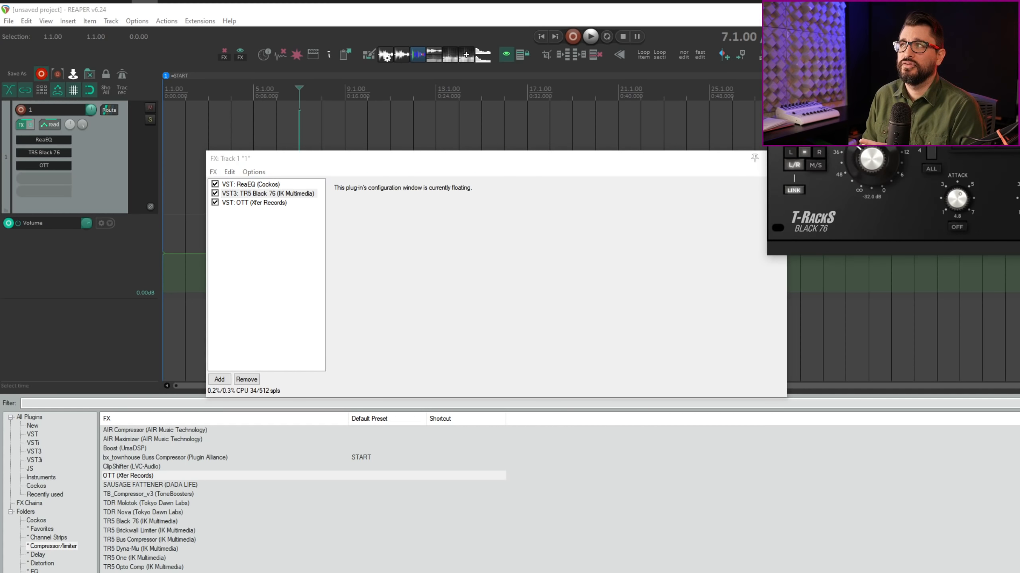
left_click_drag(1019, 32, 488, 224)
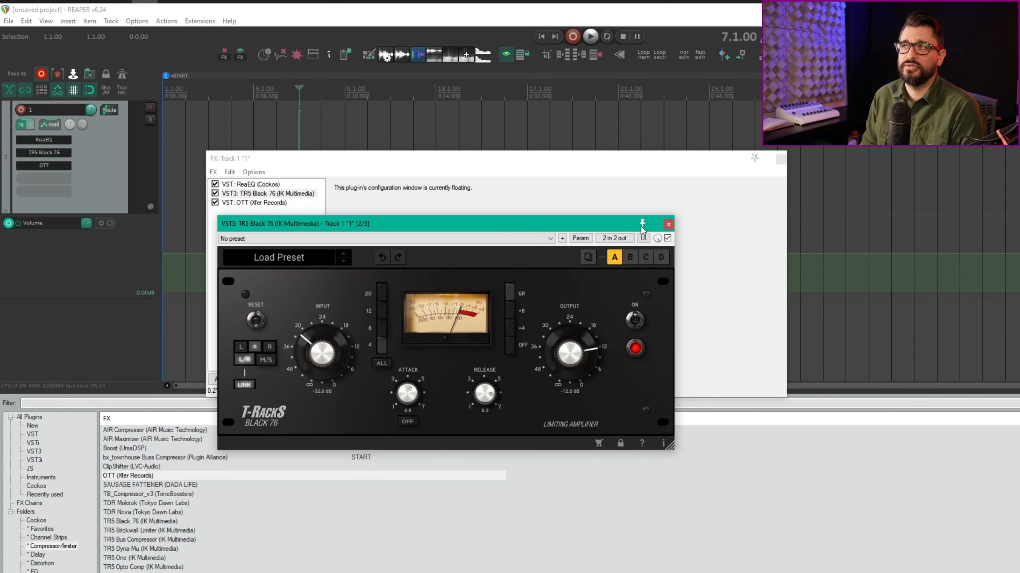
left_click(668, 225)
left_click_drag(368, 163, 379, 156)
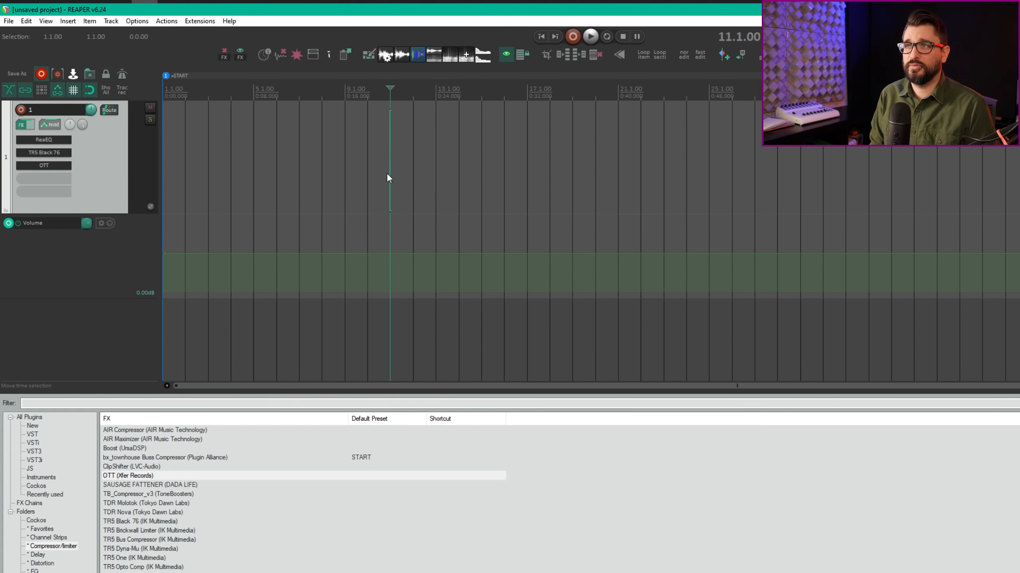
- Filter the action list for "script" and open "ASM [ITEM] Duplicate items relative grid (smart).lua" in the ReaScript IDE
key("question")
type("script")
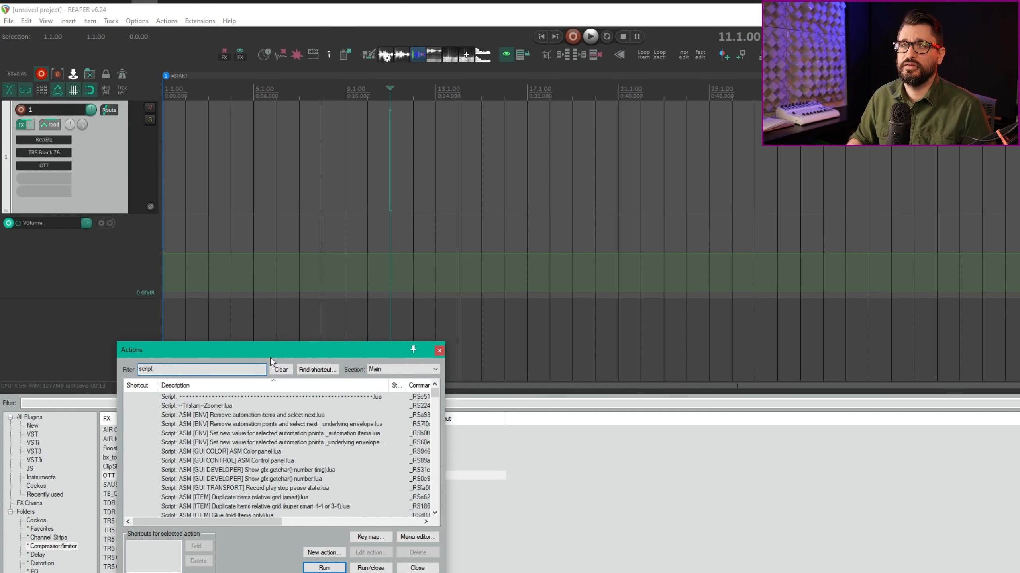
left_click_drag(270, 356, 300, 279)
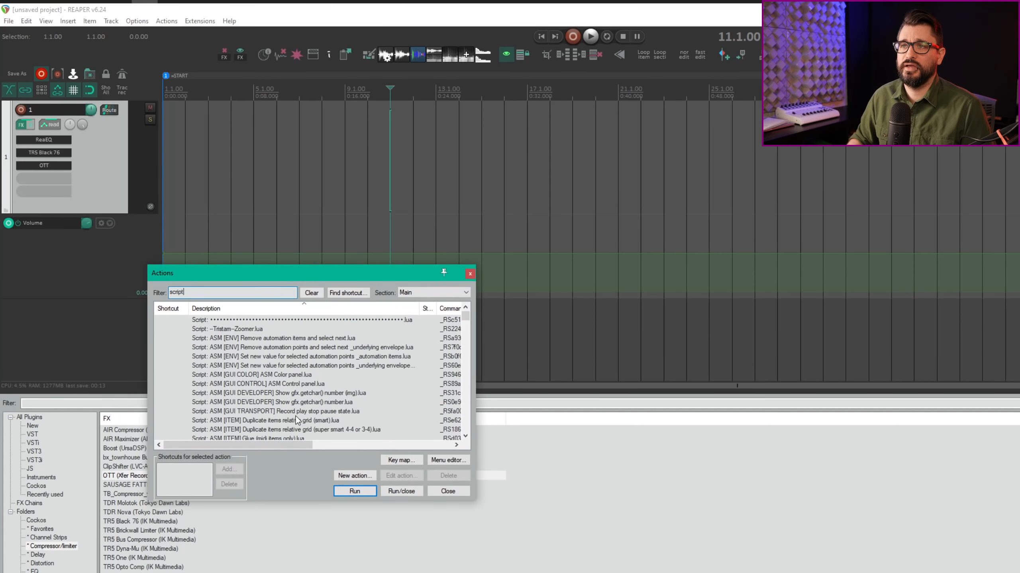
left_click(297, 420)
left_click(402, 477)
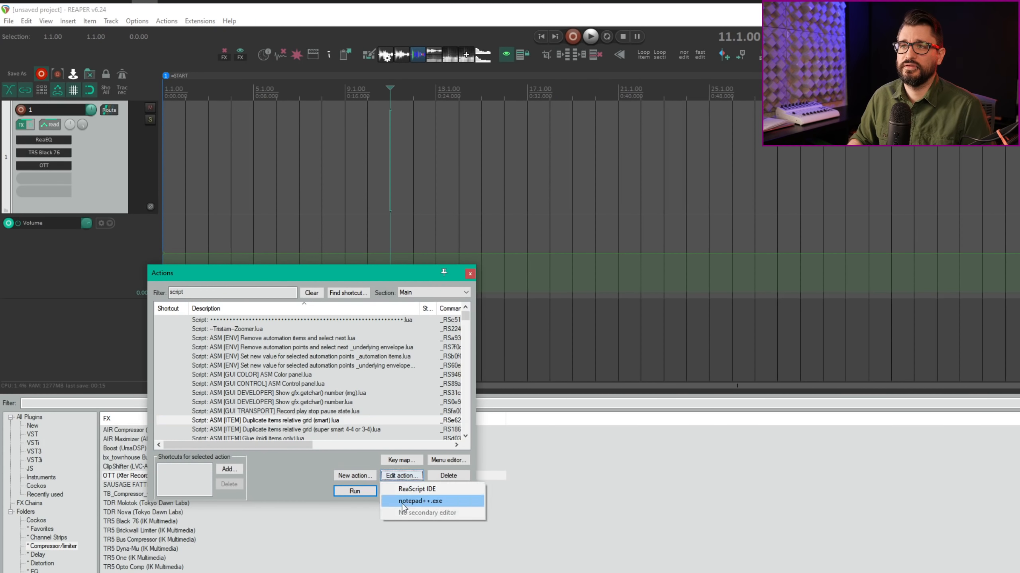
left_click(406, 498)
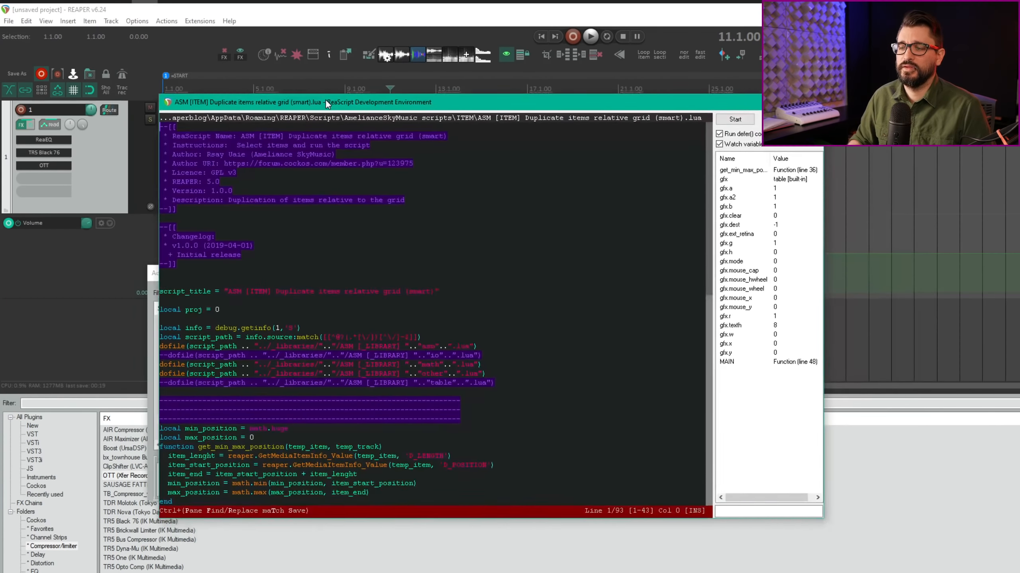
- Select reaper.GetMediaItemInfo_Value in the script, look up its entry in the browser's REAPER API documentation, and place the documentation beside the code
left_click_drag(326, 103, 306, 70)
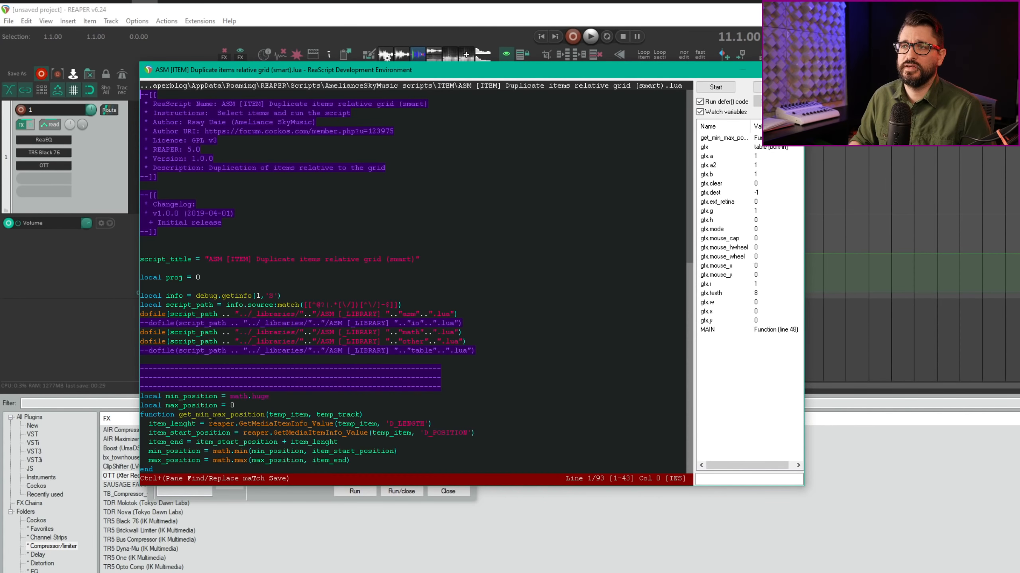
left_click_drag(210, 423, 335, 425)
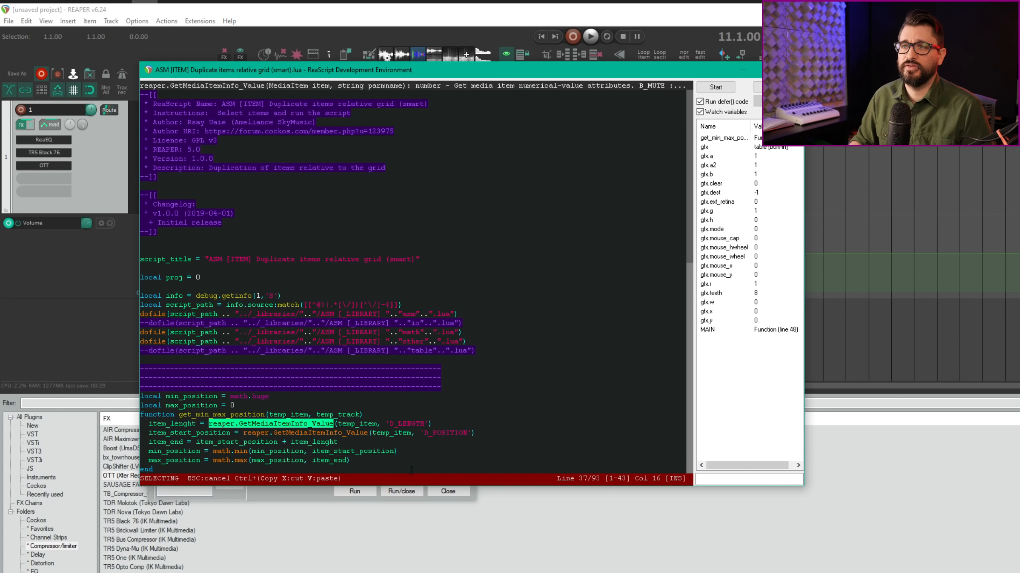
key("alt+Tab")
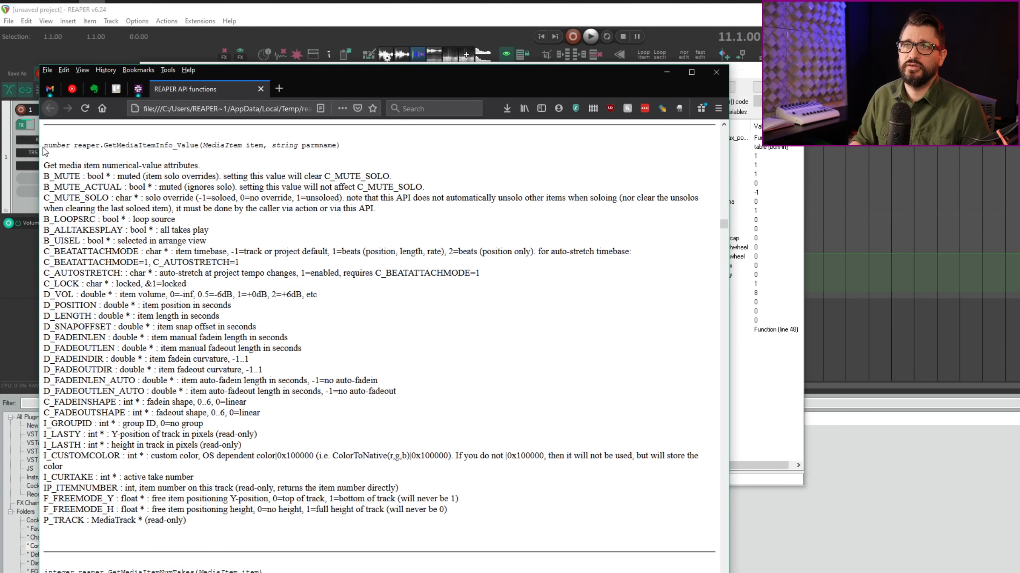
left_click_drag(44, 146, 393, 156)
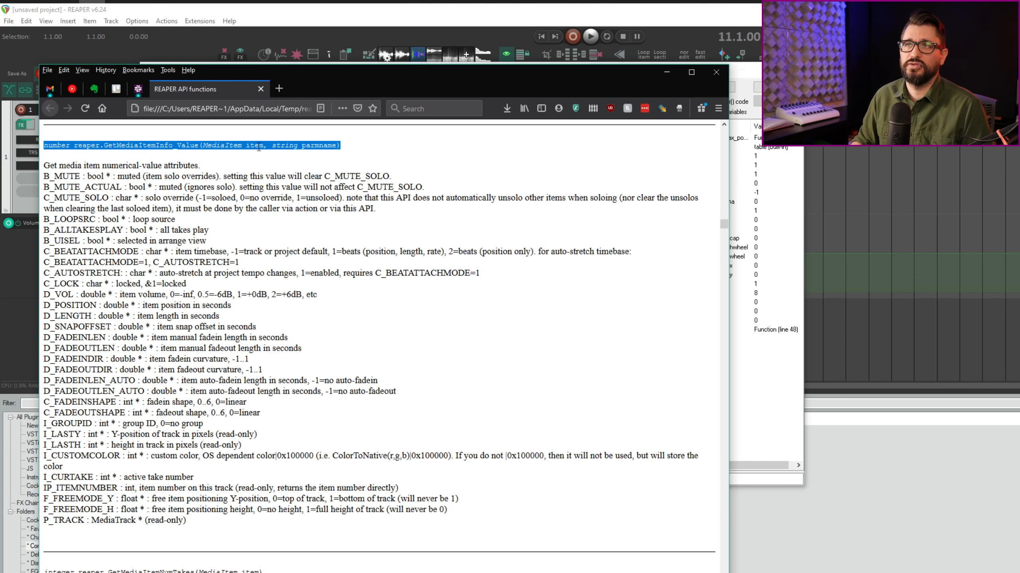
scroll(258, 148, "up", 3)
mouse_move(317, 76)
left_mouse_down()
mouse_move(334, 80)
mouse_move(657, 393)
mouse_move(715, 570)
left_mouse_up()
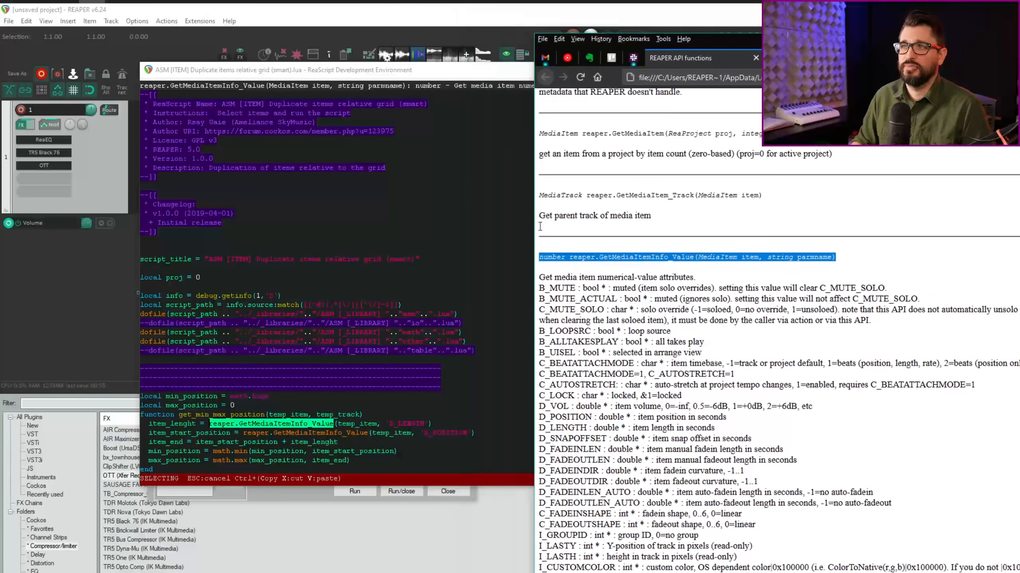
- Select the first reaper.BR_GetClosestGridDivision in the script's MAIN function and look up its entry in the API documentation
left_click(261, 332)
scroll(247, 376, "down", 12)
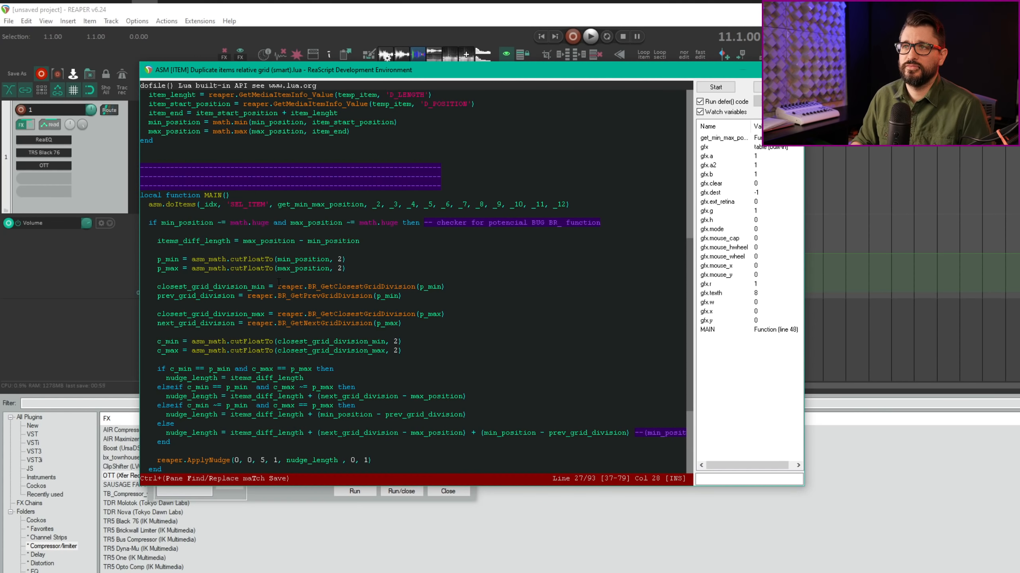
left_click_drag(279, 286, 416, 292)
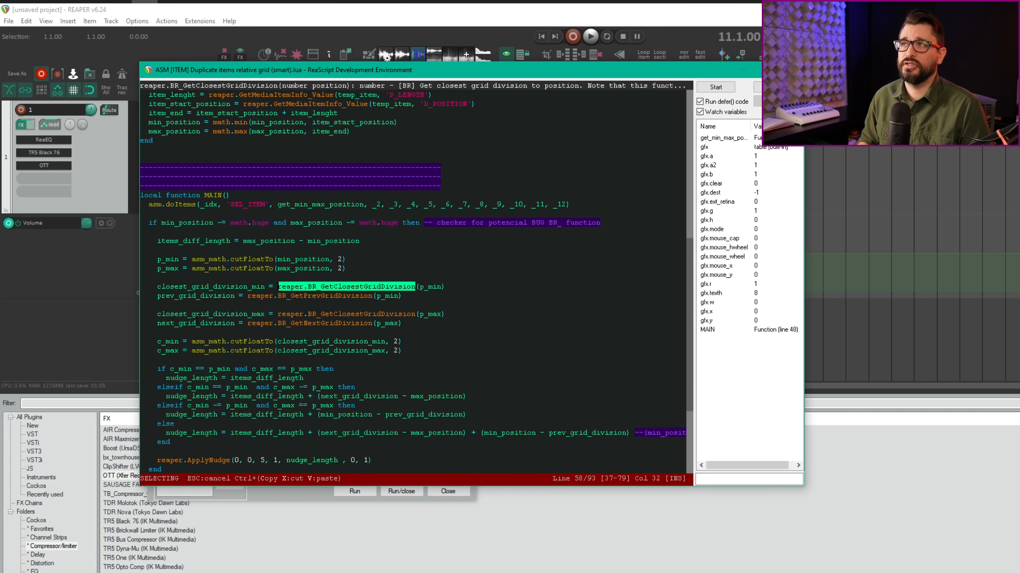
key("F1")
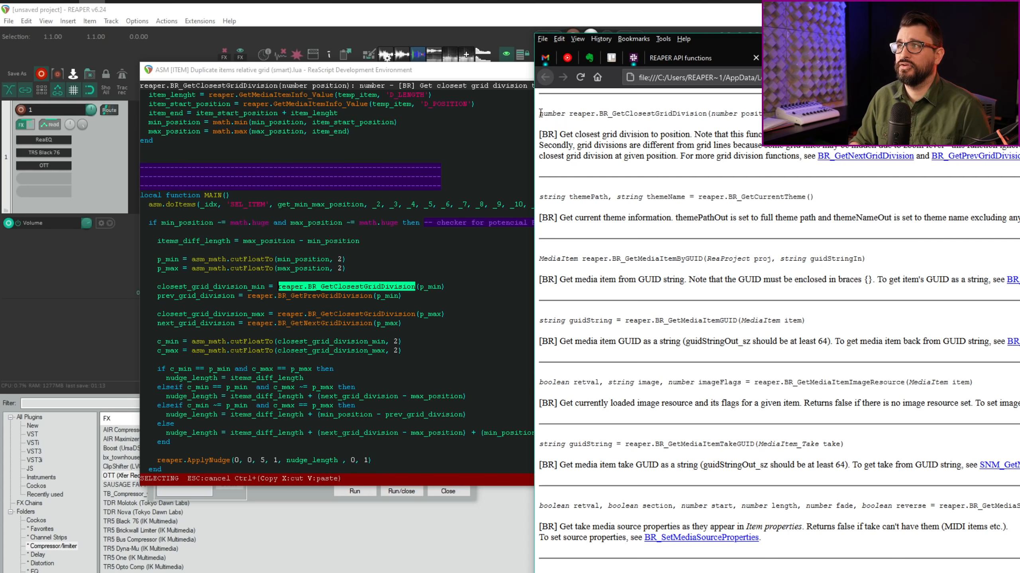
left_click_drag(541, 113, 797, 134)
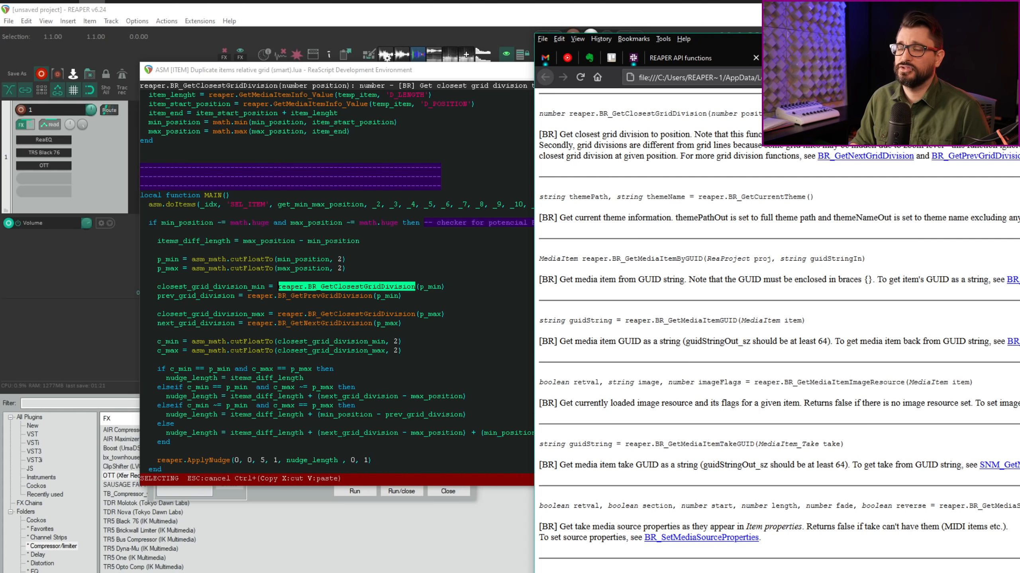
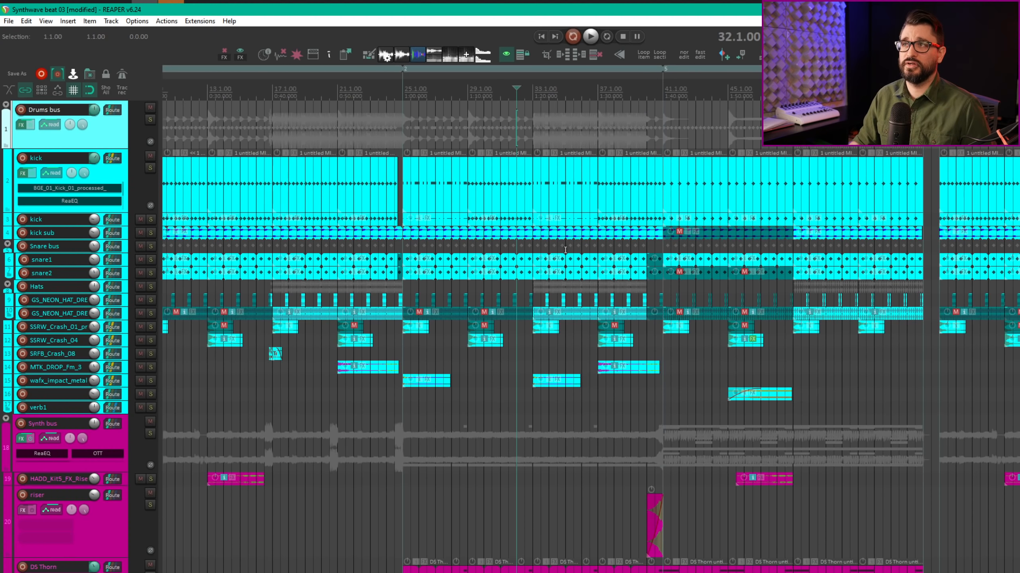
- Set a time selection over bars 25 to 41, and replace it with one from bar 28 to shortly past bar 37
left_click(495, 187)
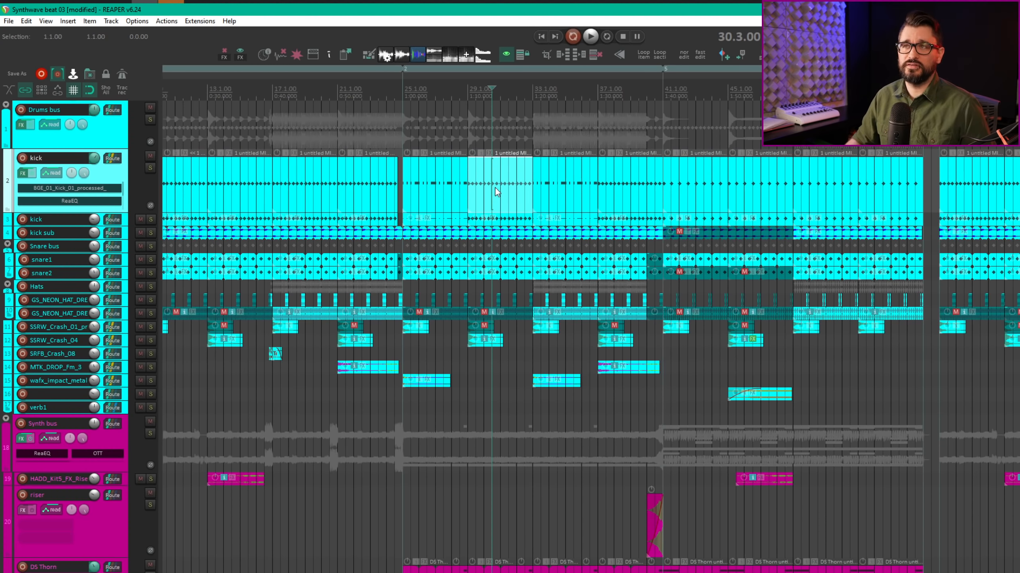
left_click(405, 120)
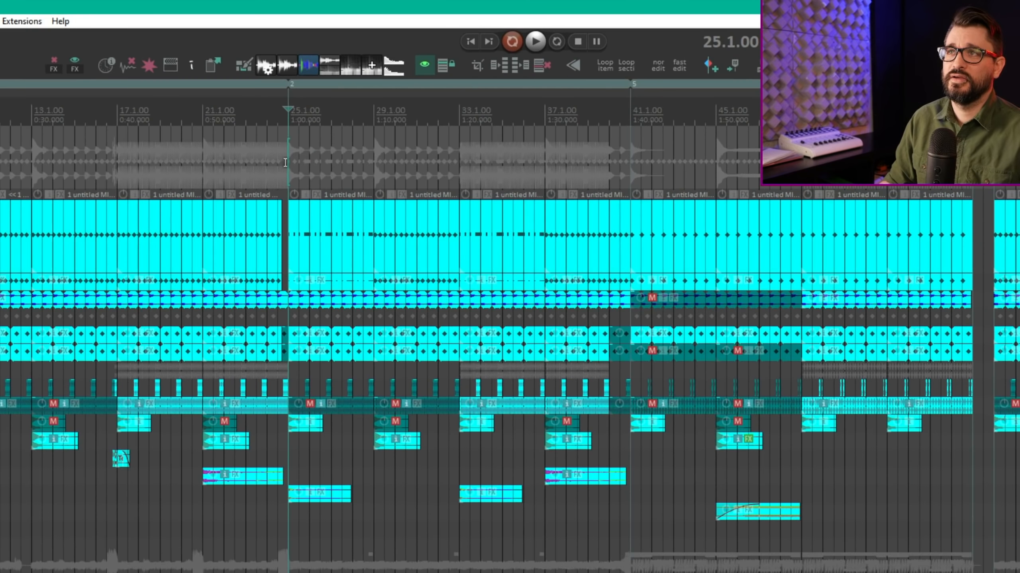
left_click_drag(289, 167, 628, 174)
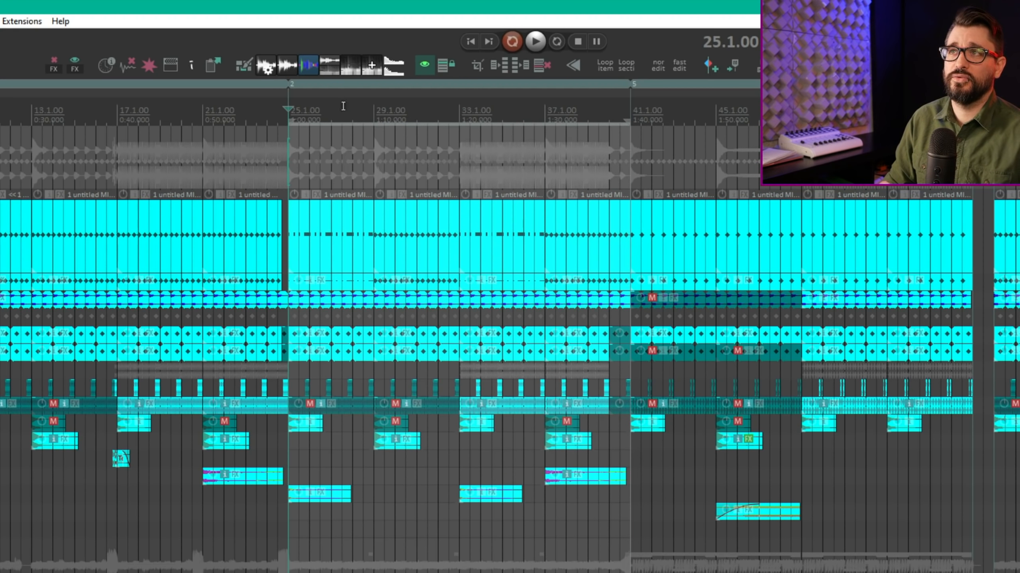
left_click_drag(353, 117, 553, 123)
- Select the four expanded kick track items between bars 25 and 41 and cut the portion inside the time selection
left_click(327, 232)
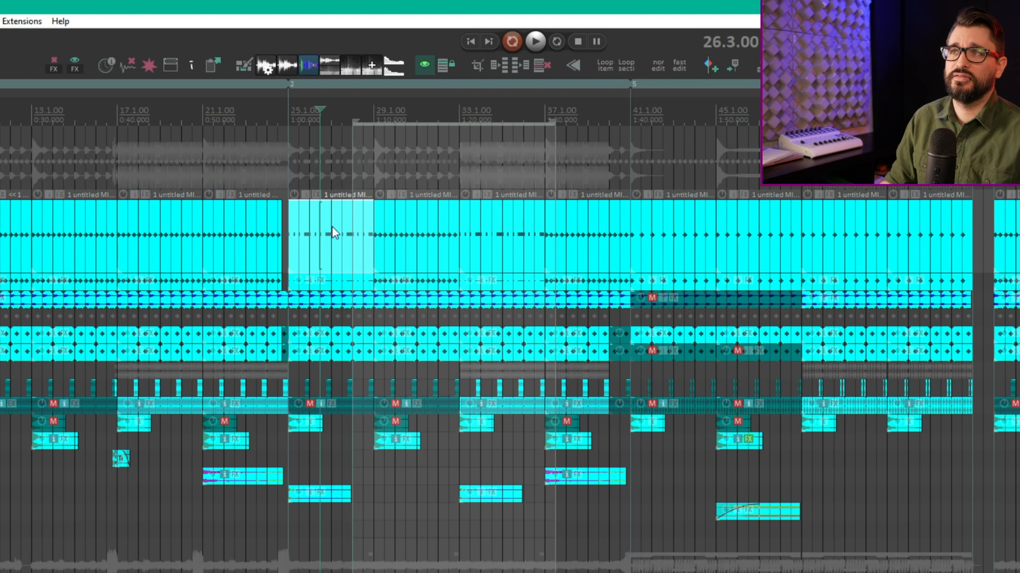
left_click(540, 236, "shift")
left_click(578, 217, "shift")
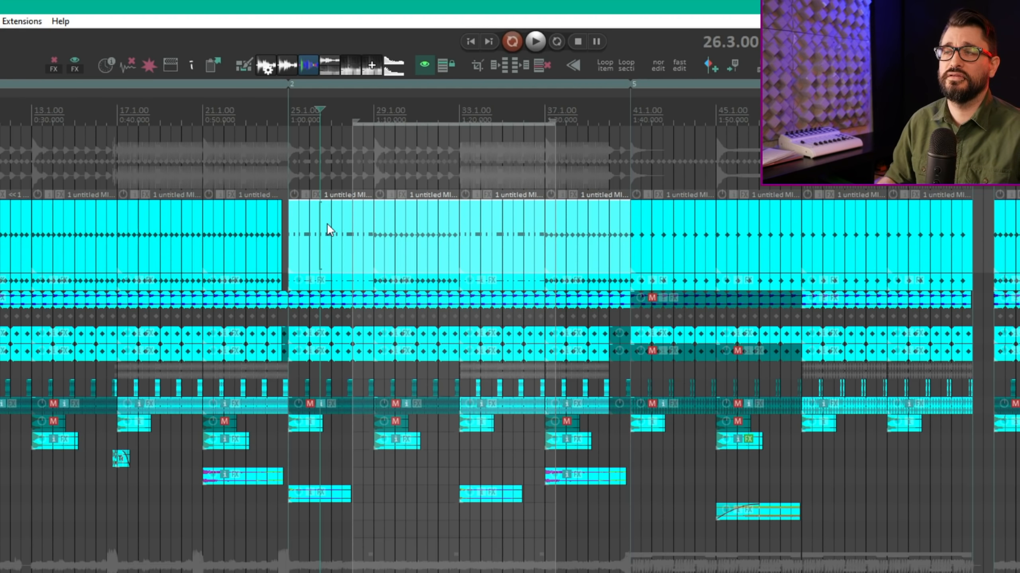
key("Delete")
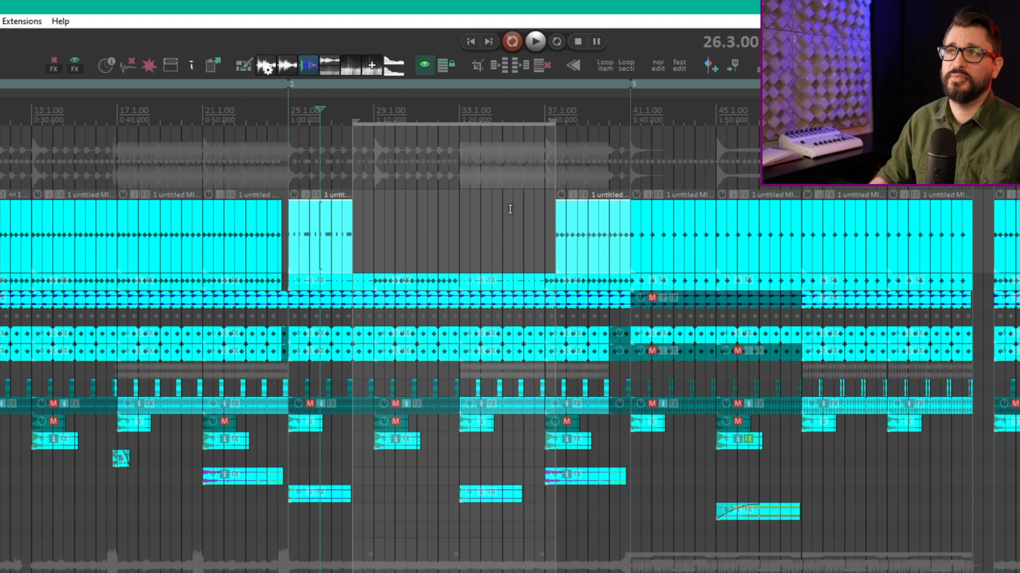
- Paste the cut kick section onto the Drums bus track at 28.1.00, and undo both the paste and the cut
left_click(350, 139)
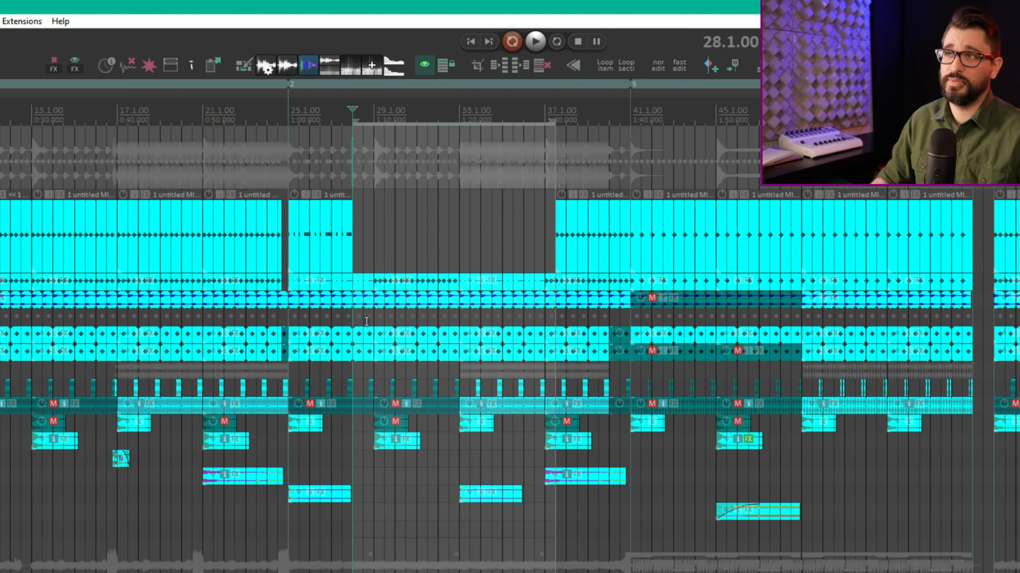
key("shift+s")
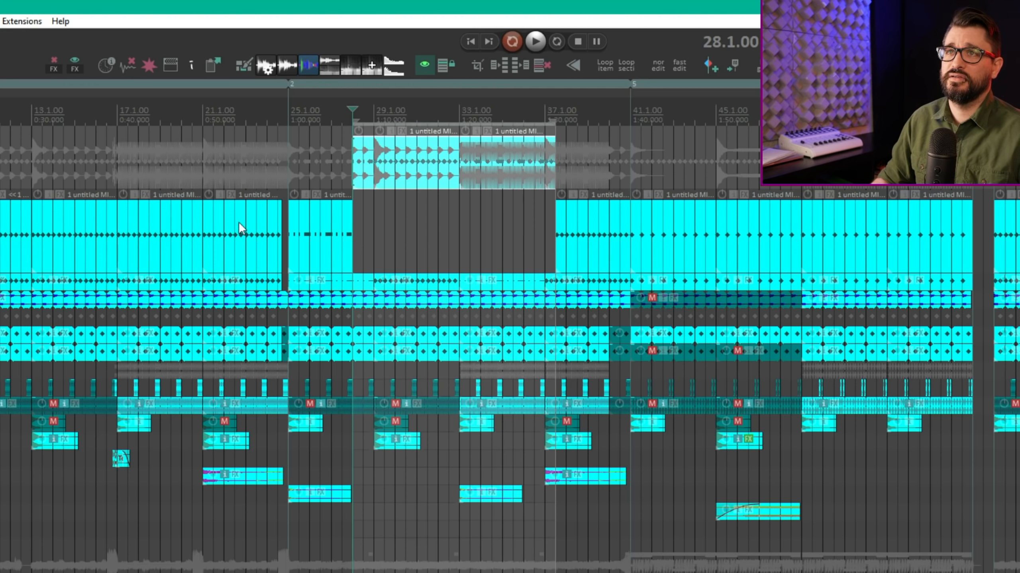
key("ctrl+z")
key("ctrl+z")
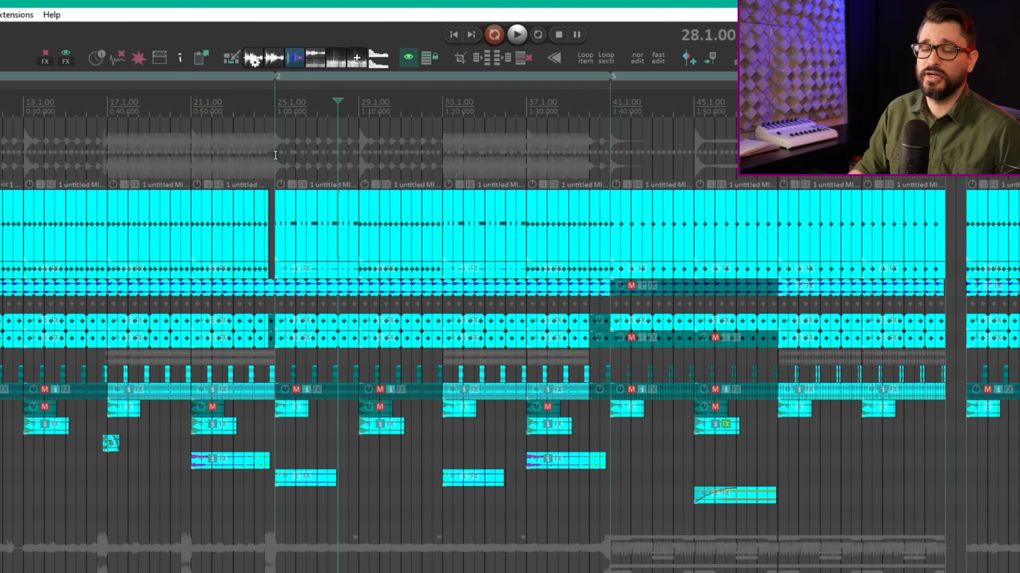
- Marquee-select the kick and snare items between bars 25 and 41, cut them, paste them at 100.1.00, and undo the edits
left_click_drag(281, 213, 609, 357)
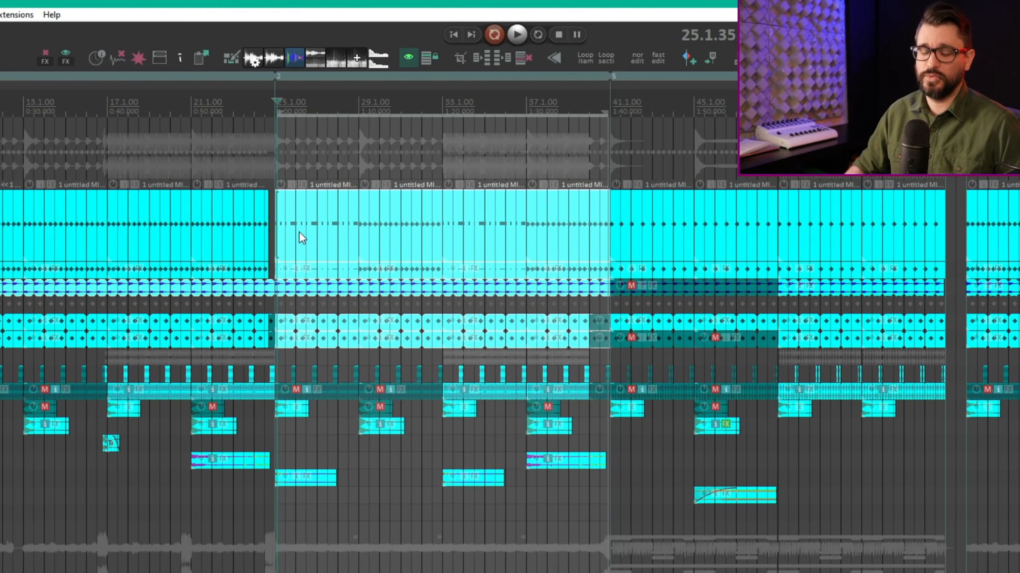
key("Delete")
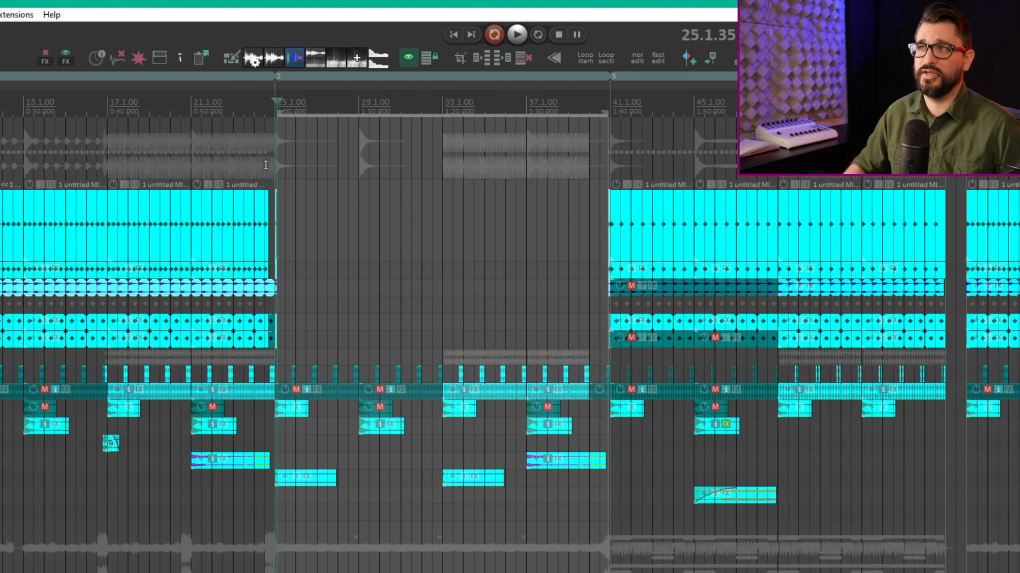
scroll(265, 165, "down", 5)
left_click(711, 165)
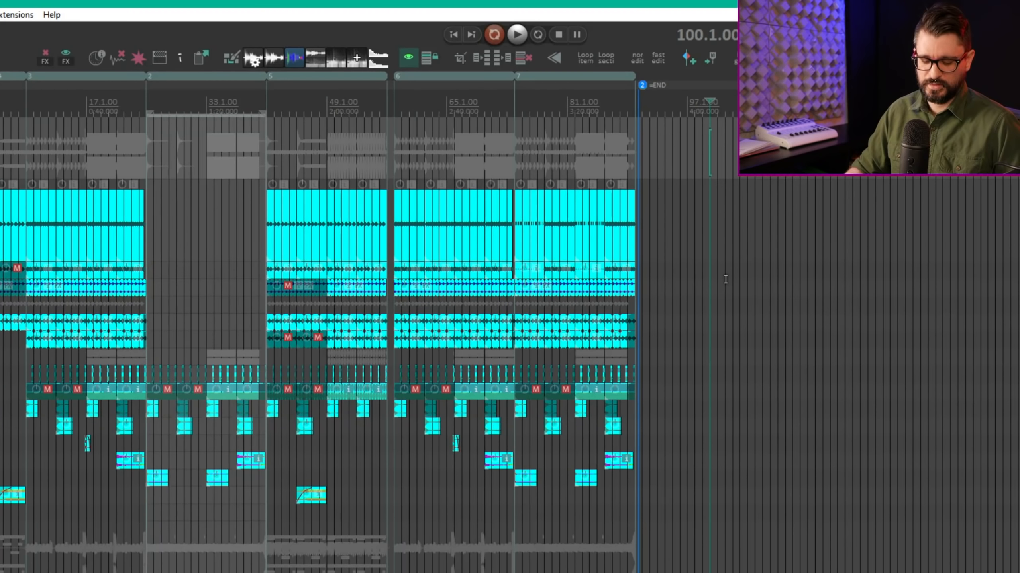
key("ctrl+v")
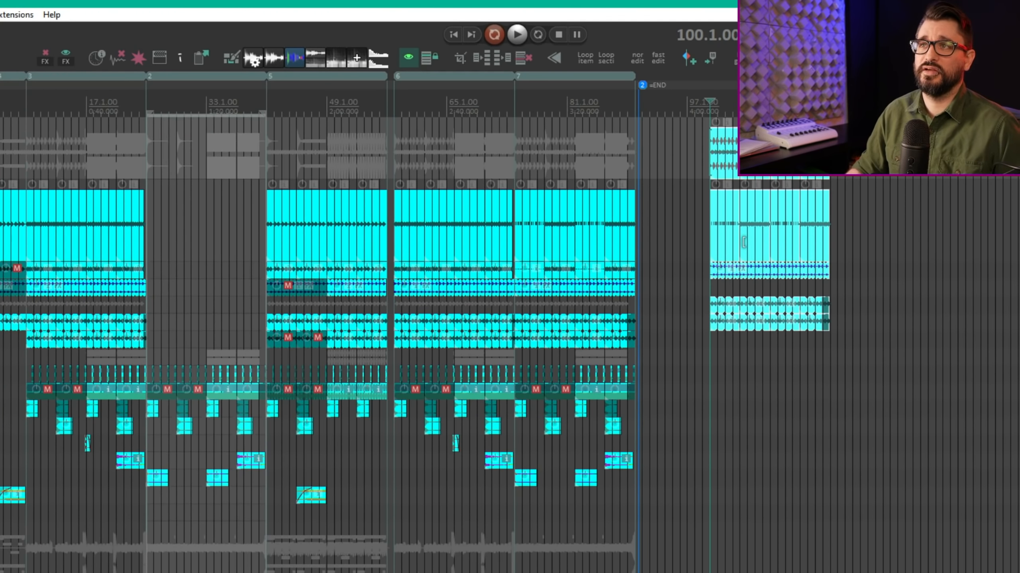
key("ctrl+z")
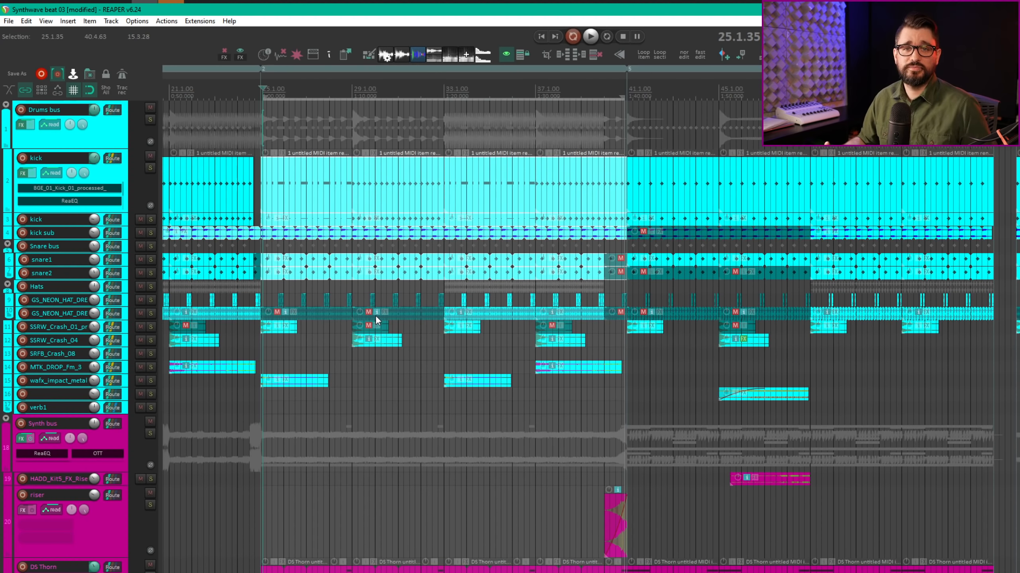
- Marquee-select the drum items and time from bar 25 to 40, and examine the Arrange view right-drag default action's marquee options without changing them
left_click(379, 382)
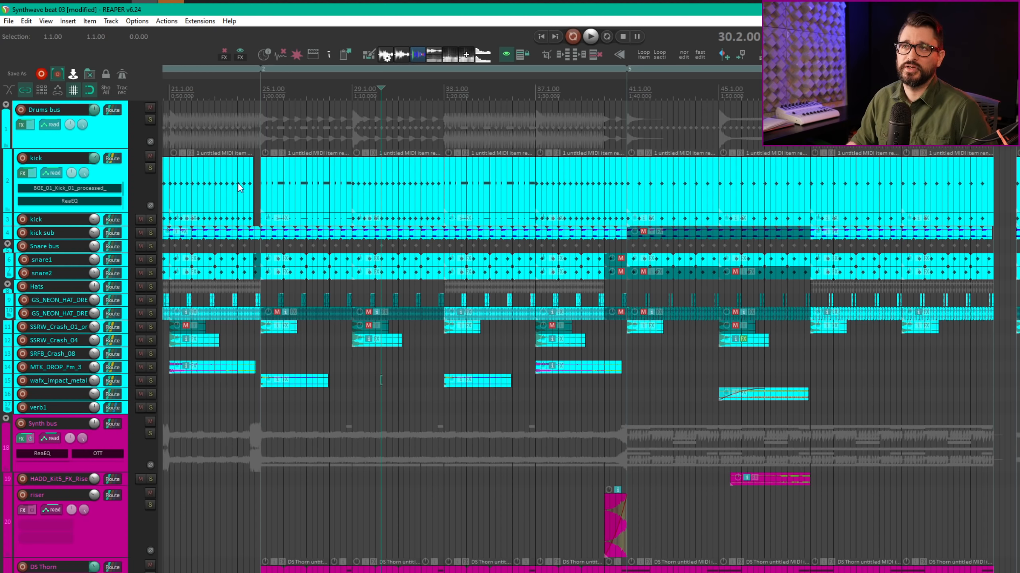
left_click_drag(264, 175, 612, 393)
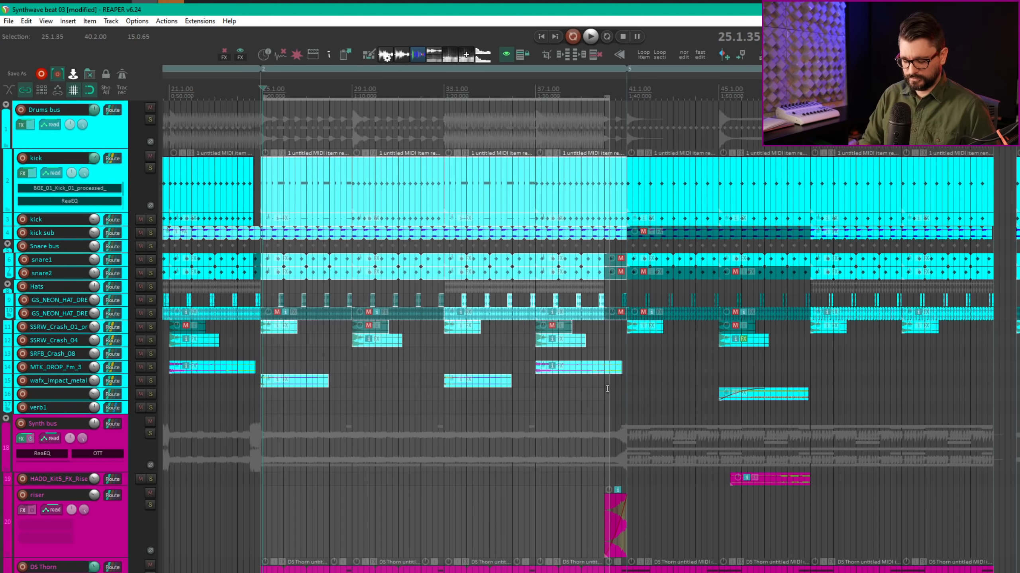
key("ctrl+p")
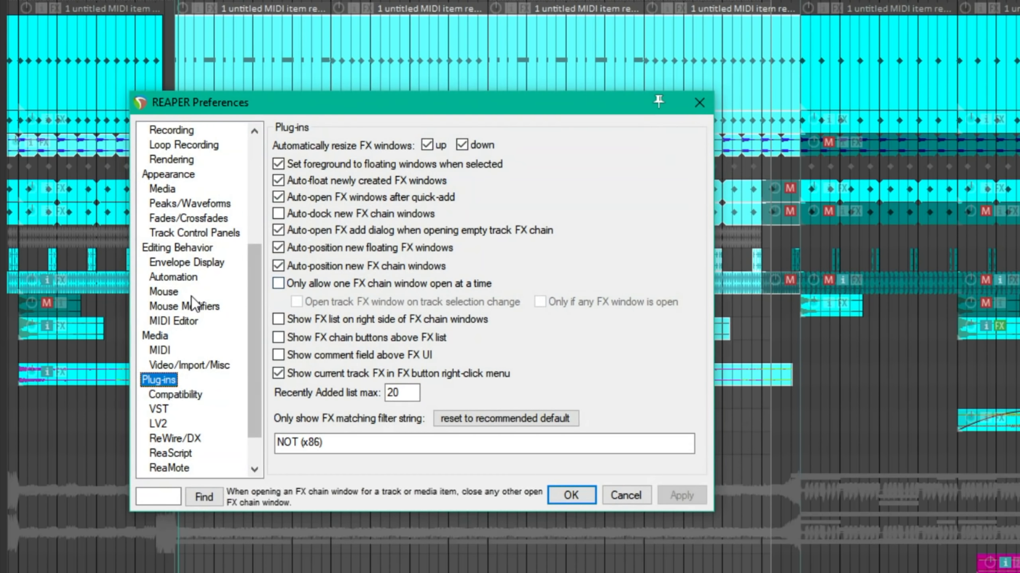
left_click(192, 306)
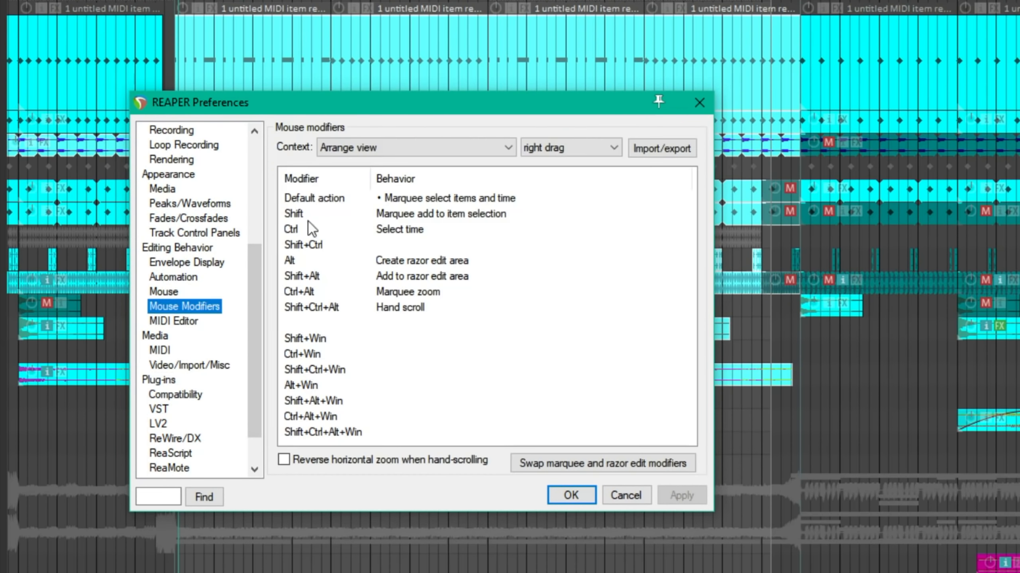
left_click(474, 198)
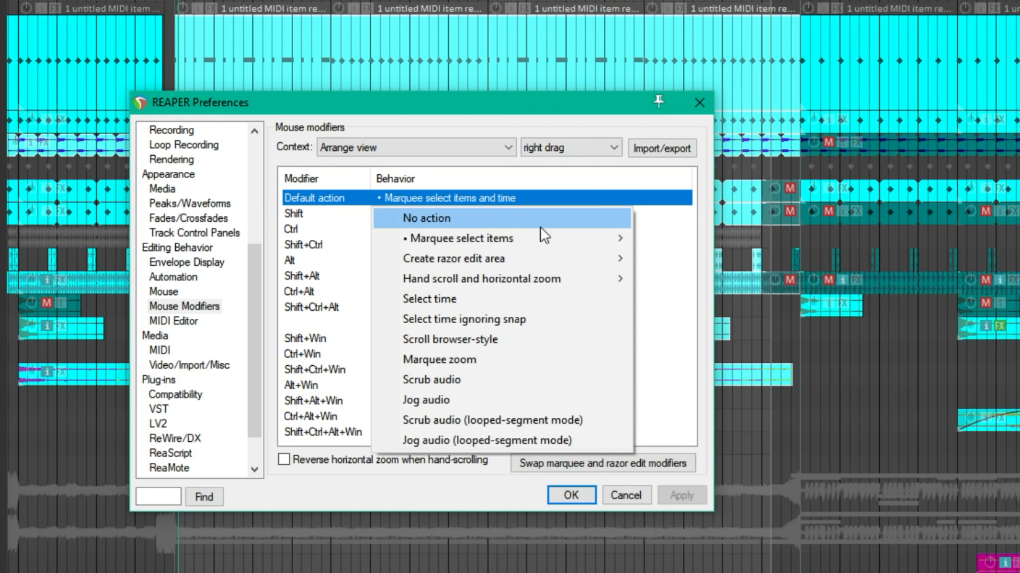
mouse_move(542, 238)
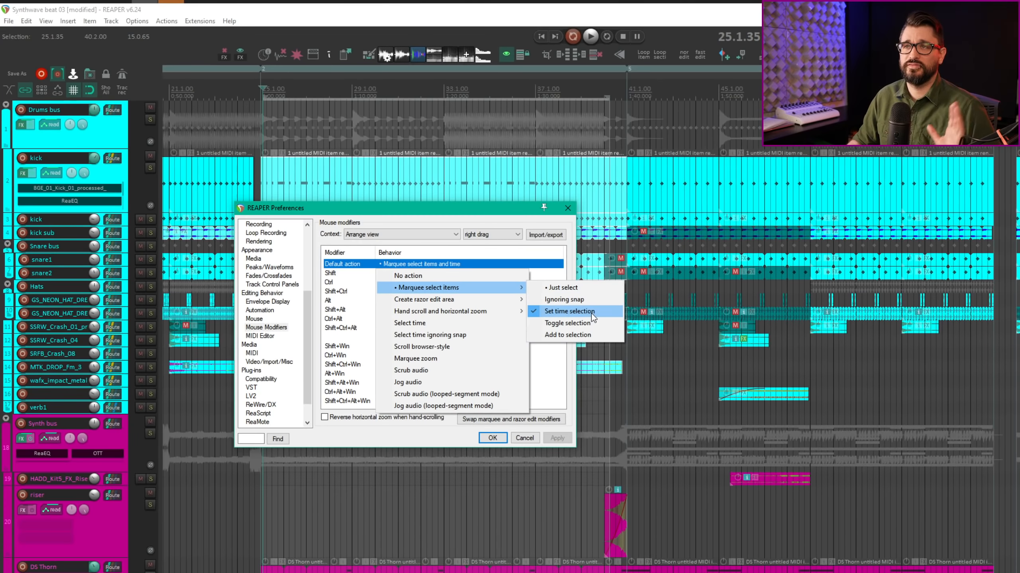
left_click(465, 440)
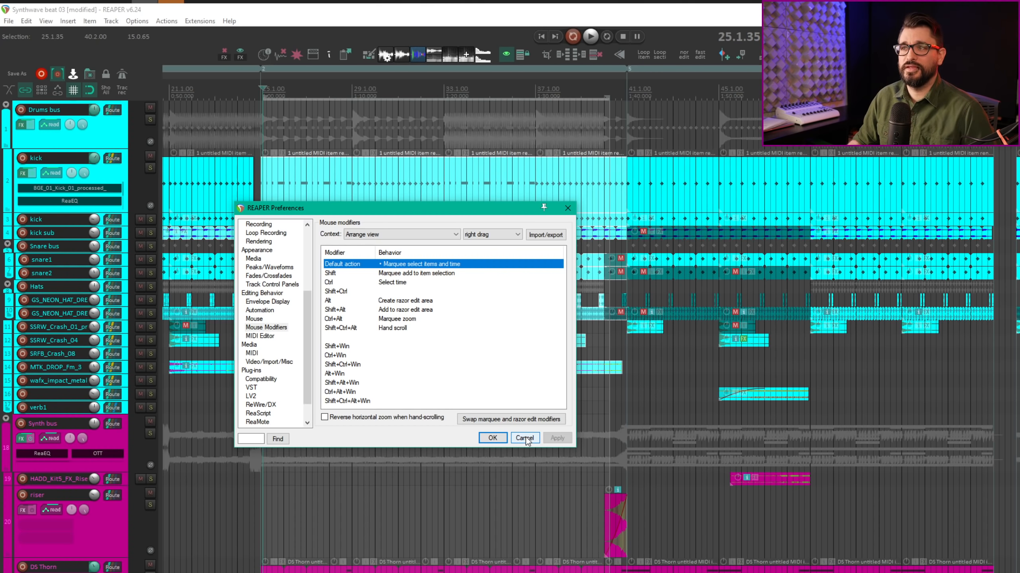
left_click(525, 438)
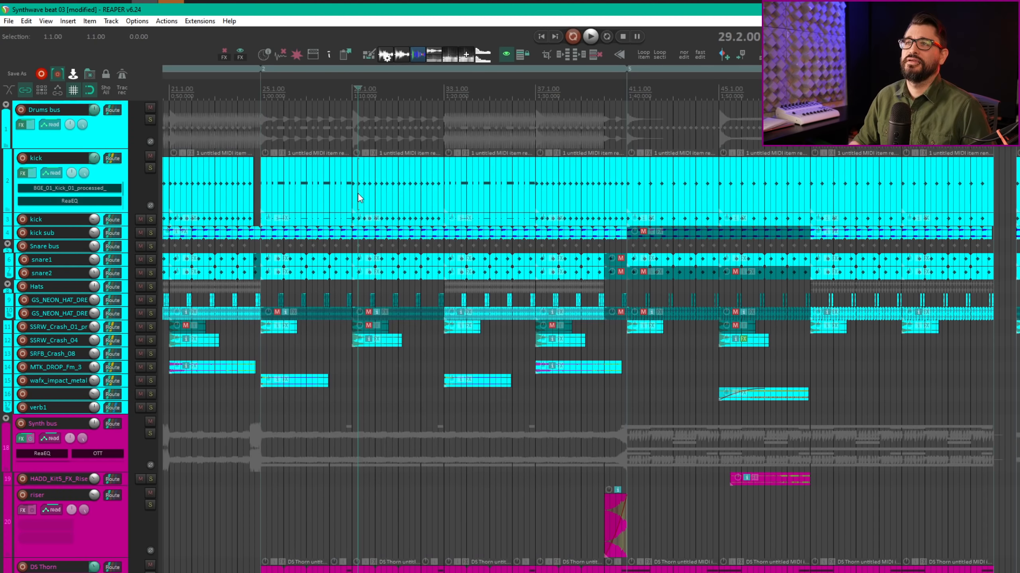
- Select the kick items starting at bars 29 and 37, move them together onto the Drums bus track, and undo the move
left_click(392, 205)
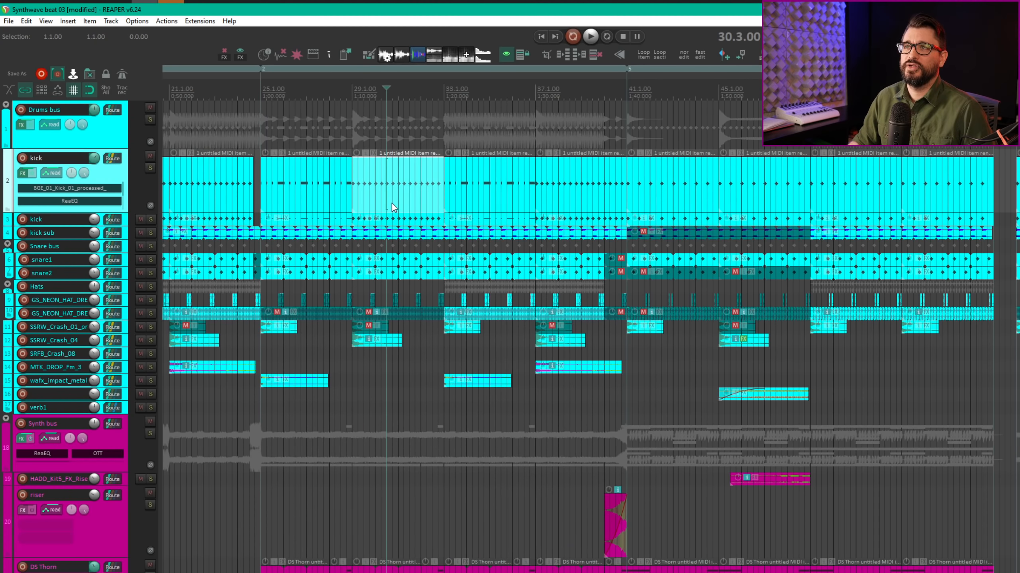
left_click(570, 196, "ctrl")
left_click_drag(404, 198, 407, 129)
key("ctrl+z")
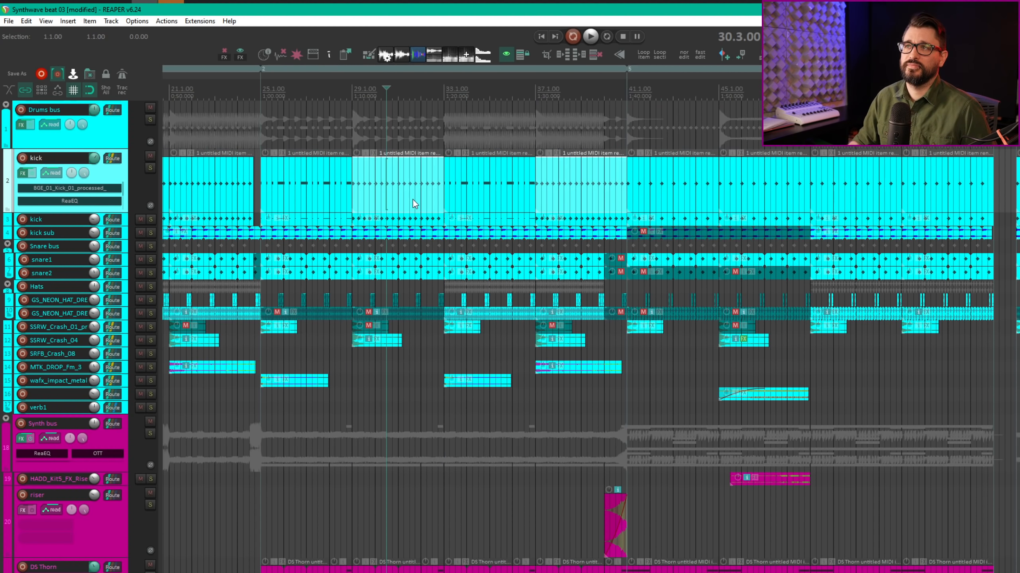
- Place an automation item on DS Thorn's Volume envelope starting at bar 29, and paste a copy onto its Pan envelope
scroll(413, 213, "down", 10)
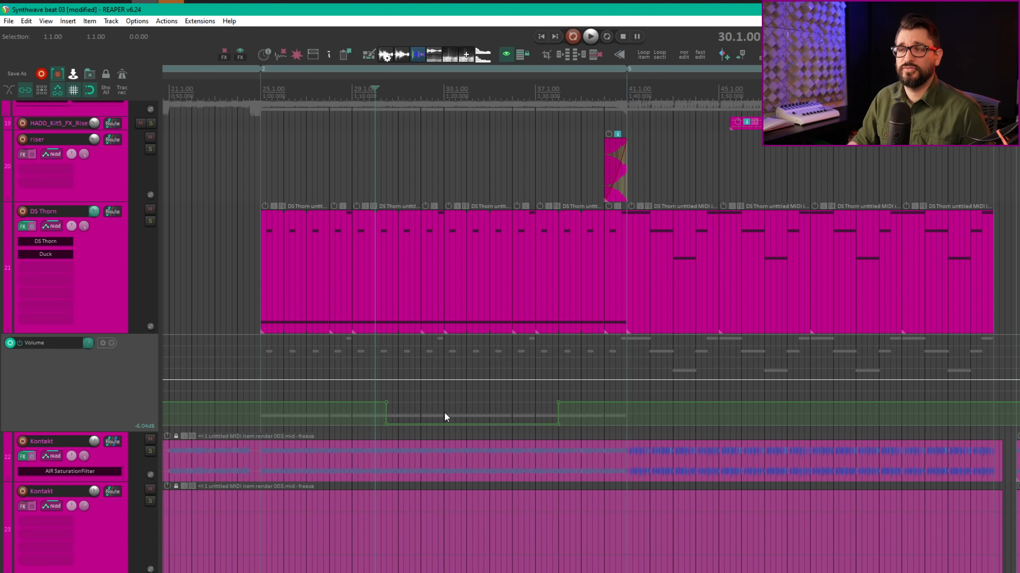
left_click_drag(375, 432, 498, 422)
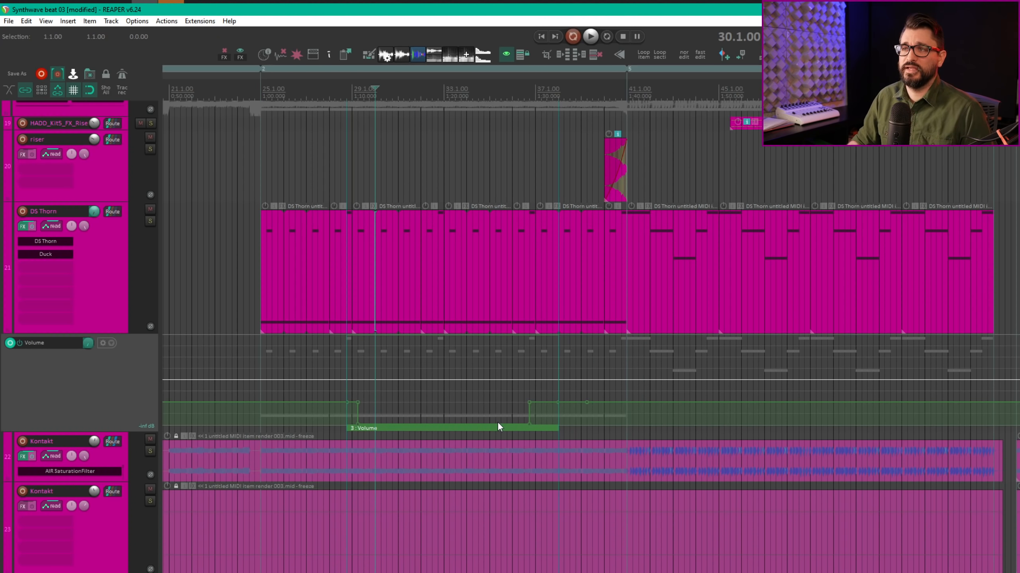
left_click_drag(403, 430, 435, 429)
left_click(621, 430)
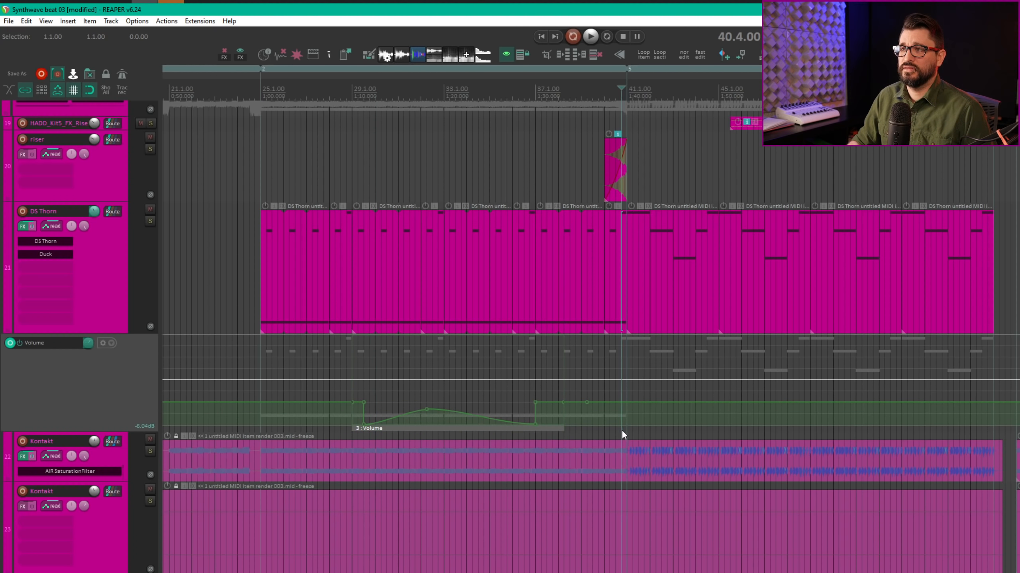
key("ctrl+v")
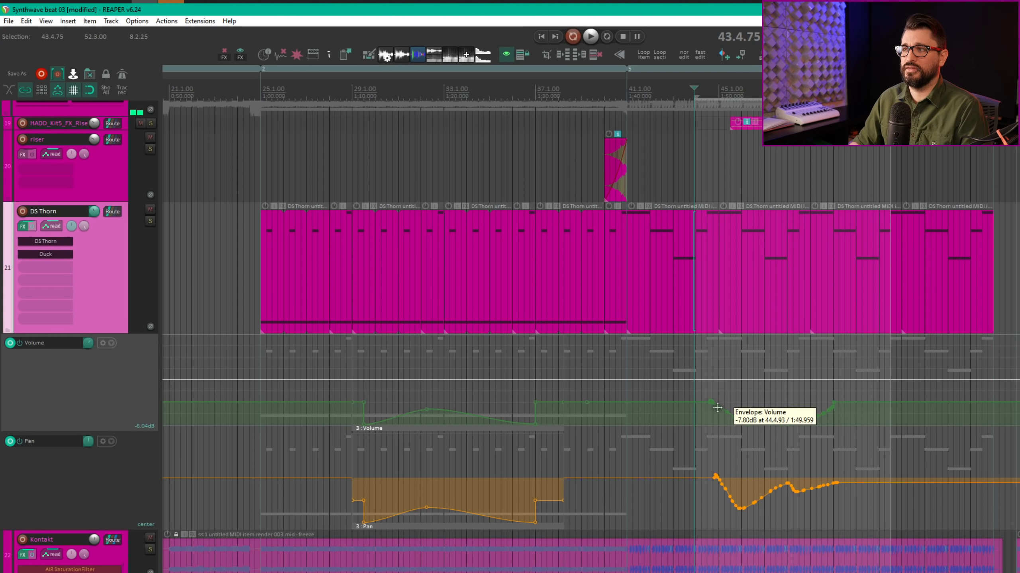
- Move the drawn curve points on DS Thorn's Pan and Volume envelopes later to start near bar 47
left_click_drag(731, 490, 786, 489)
left_click_drag(730, 412, 795, 415)
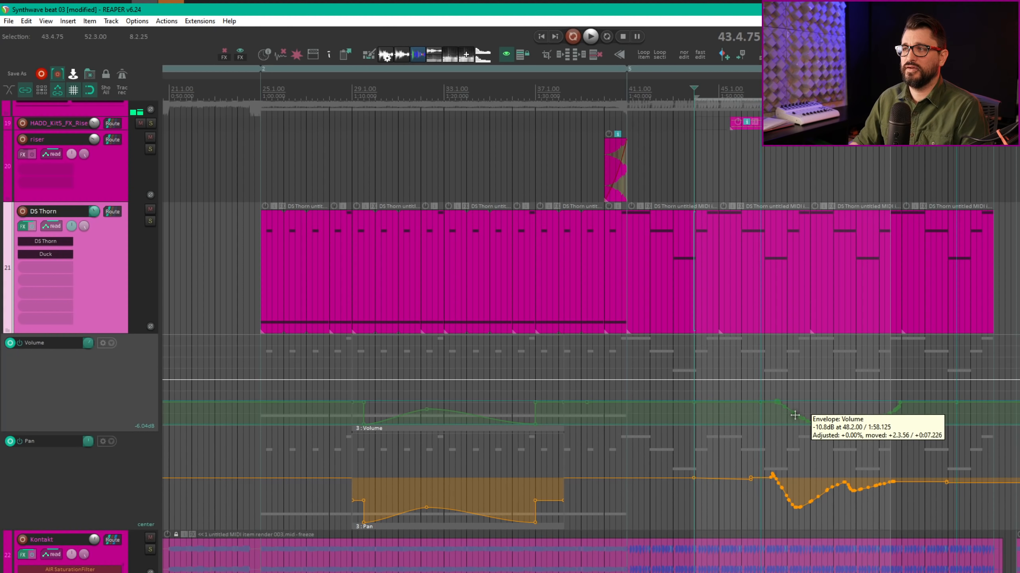
left_click(766, 320)
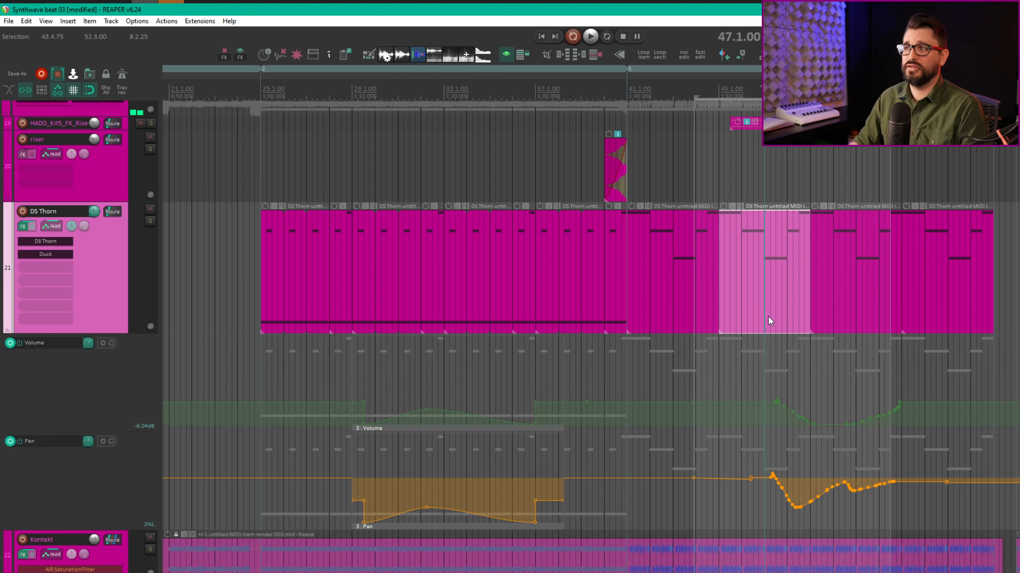
- Create Volume and Pan automation items from 47.2.00 to about bar 55 on DS Thorn, and move both together about four bars earlier
mouse_move(767, 314)
left_mouse_down()
mouse_move(803, 320)
mouse_move(770, 321)
left_mouse_up()
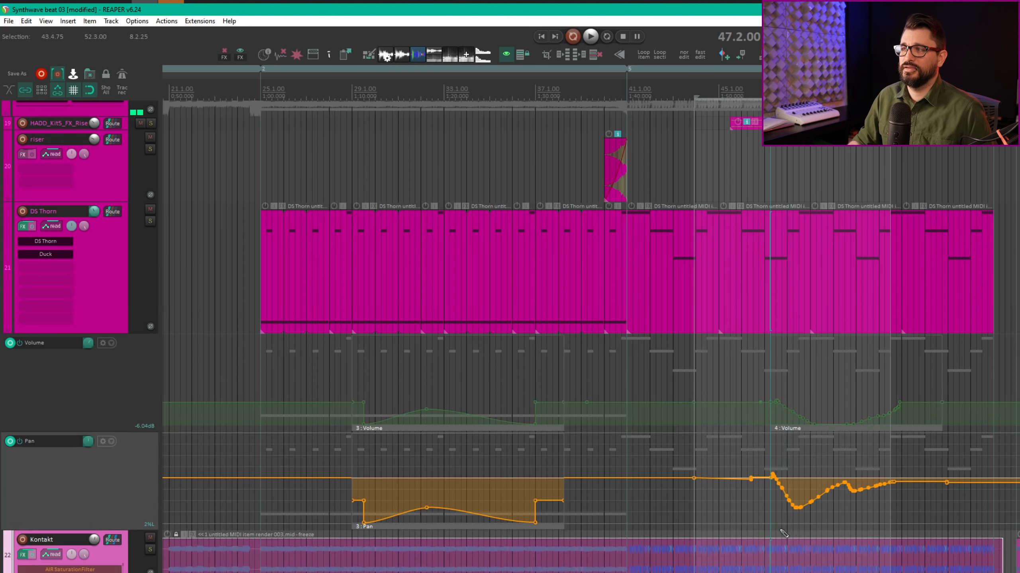
left_click_drag(771, 528, 942, 533)
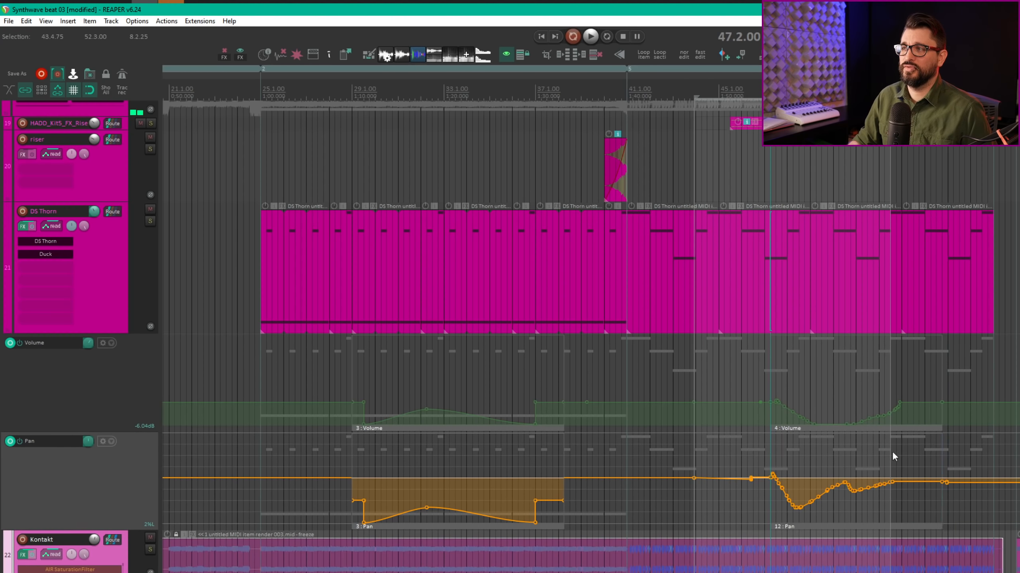
left_click(895, 429)
left_click(908, 526)
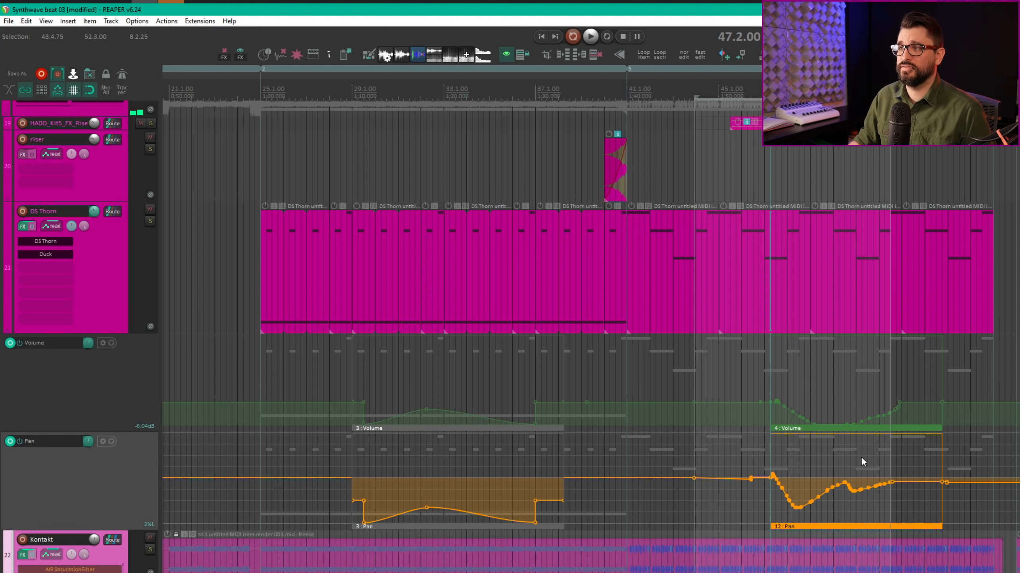
left_click_drag(782, 428, 696, 460)
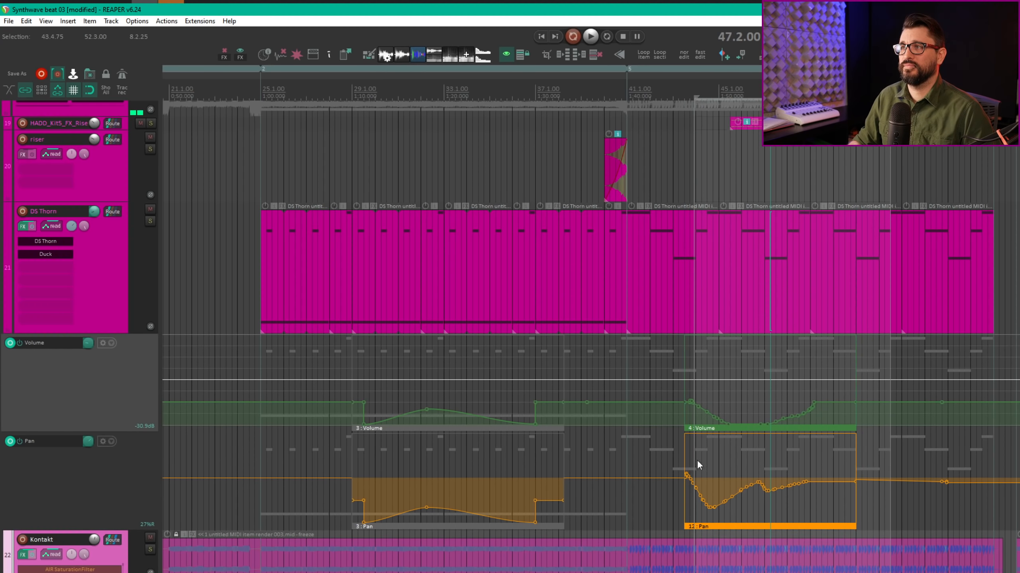
- Razor-select DS Thorn and its envelopes from about bar 29 to 39, try moving the area to about bar 42 and back, and duplicate it twice
left_click(732, 377)
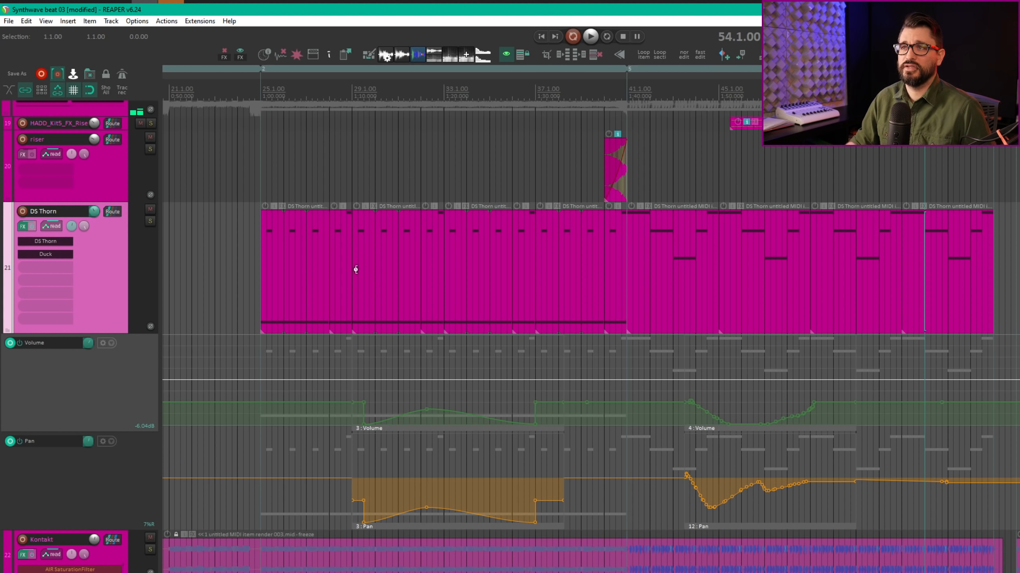
left_click_drag(356, 270, 585, 464)
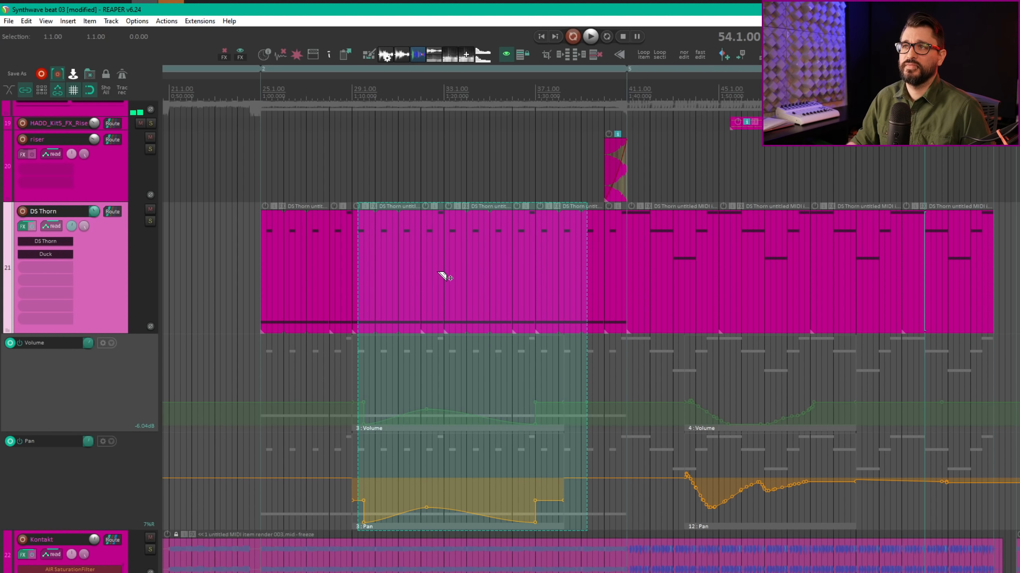
mouse_move(443, 278)
left_mouse_down()
mouse_move(1016, 281)
mouse_move(449, 289)
left_mouse_up()
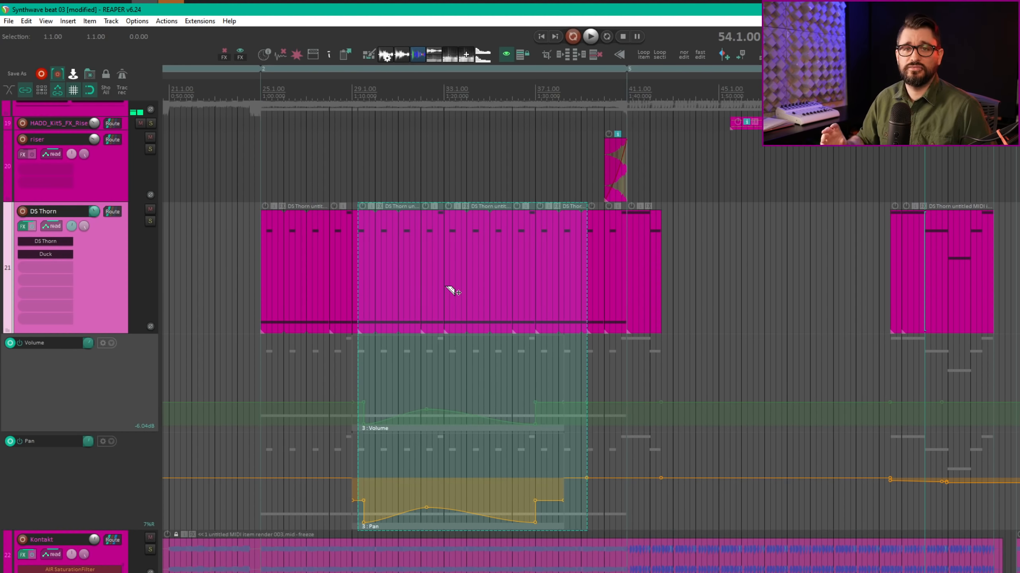
key("ctrl+d")
key("ctrl+d")
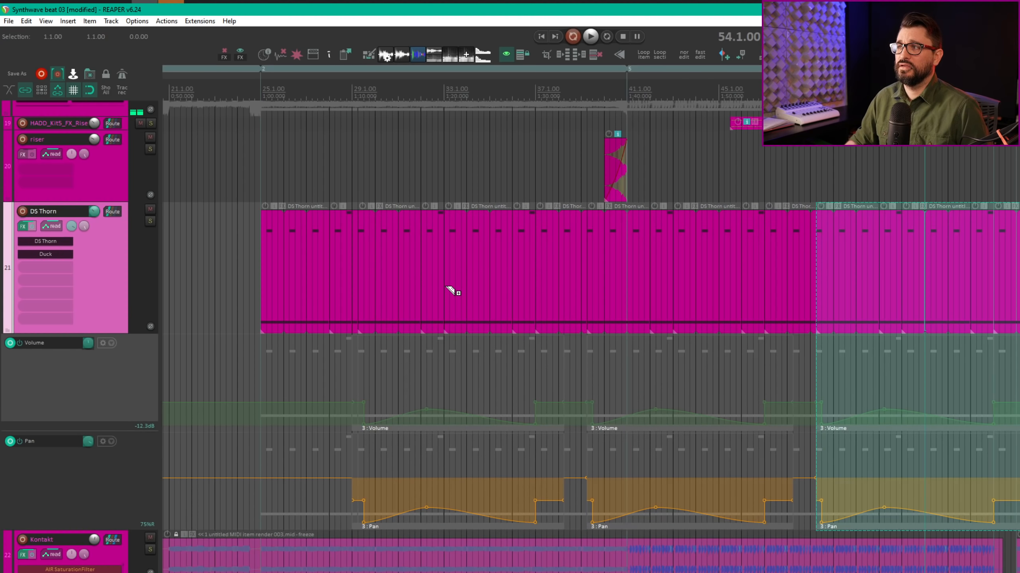
- Undo the duplications and the move of the DS Thorn razor area, and clear the selection
key("ctrl+z")
key("ctrl+z")
key("ctrl+z")
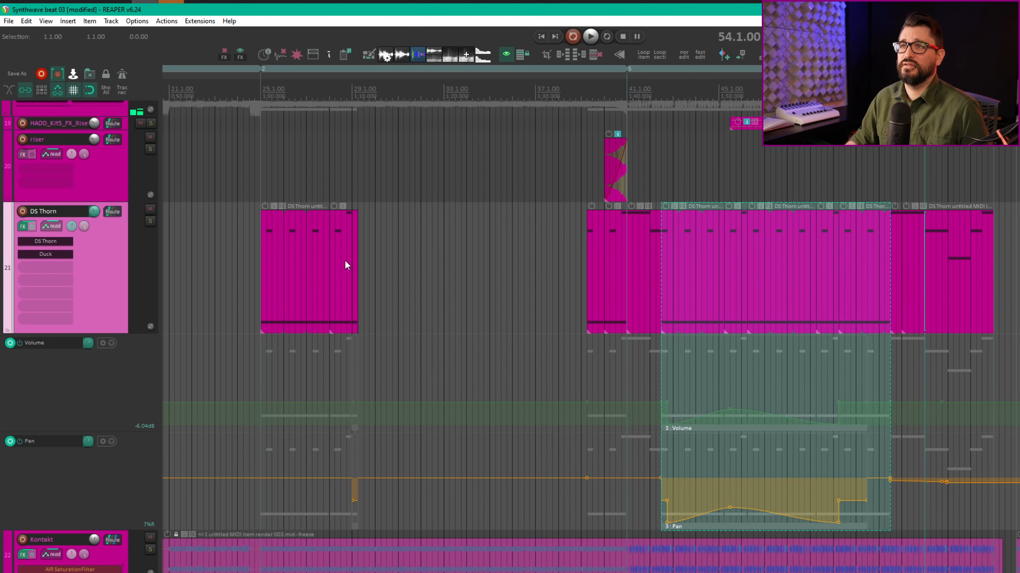
key("ctrl+shift+z")
left_click(209, 209)
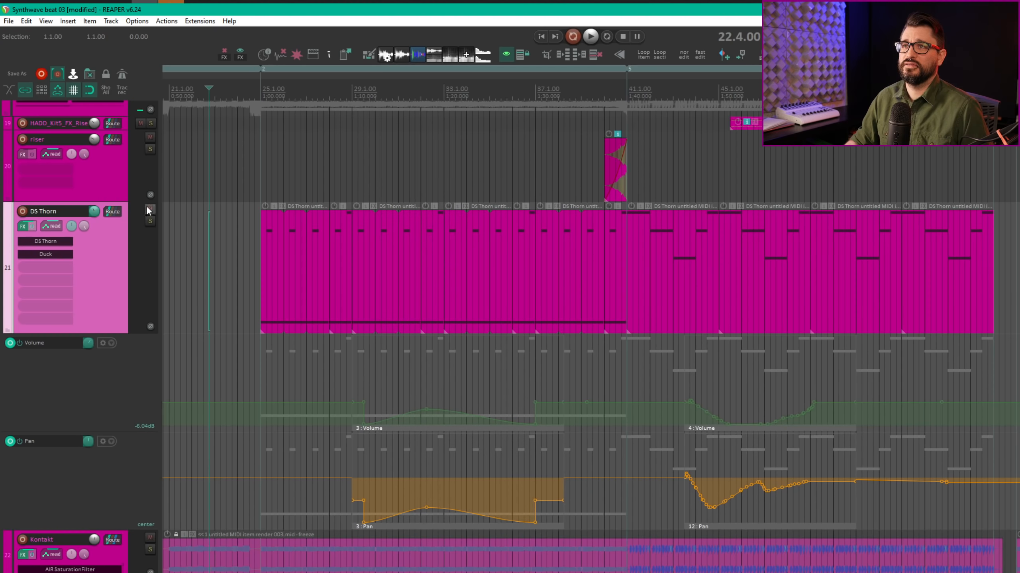
- Razor-select DS Thorn with its Volume and Pan envelopes from about bar 24 to 38, and duplicate the area directly after itself
scroll(231, 312, "up", 1)
scroll(232, 311, "left", 10)
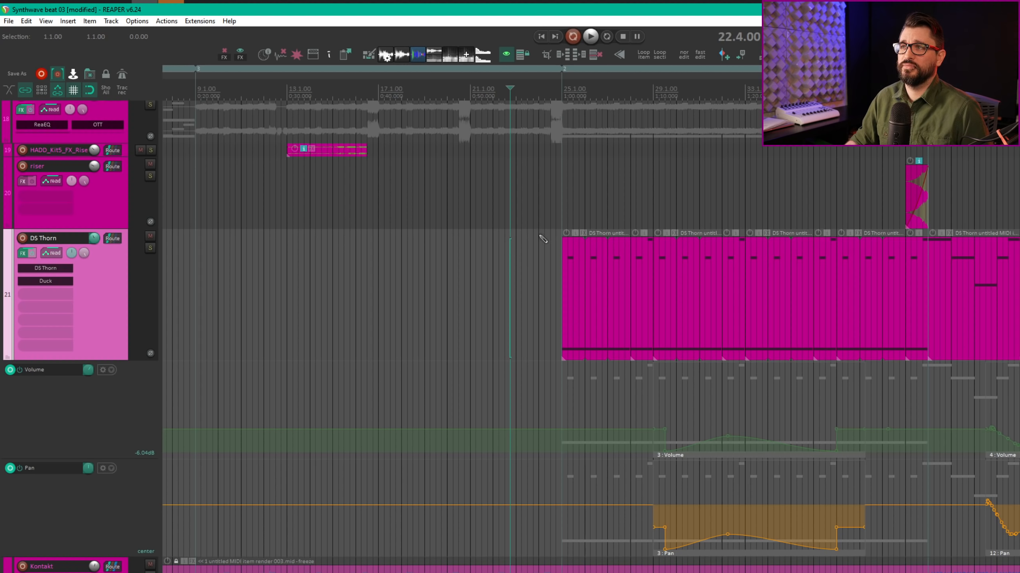
left_click_drag(539, 235, 866, 525)
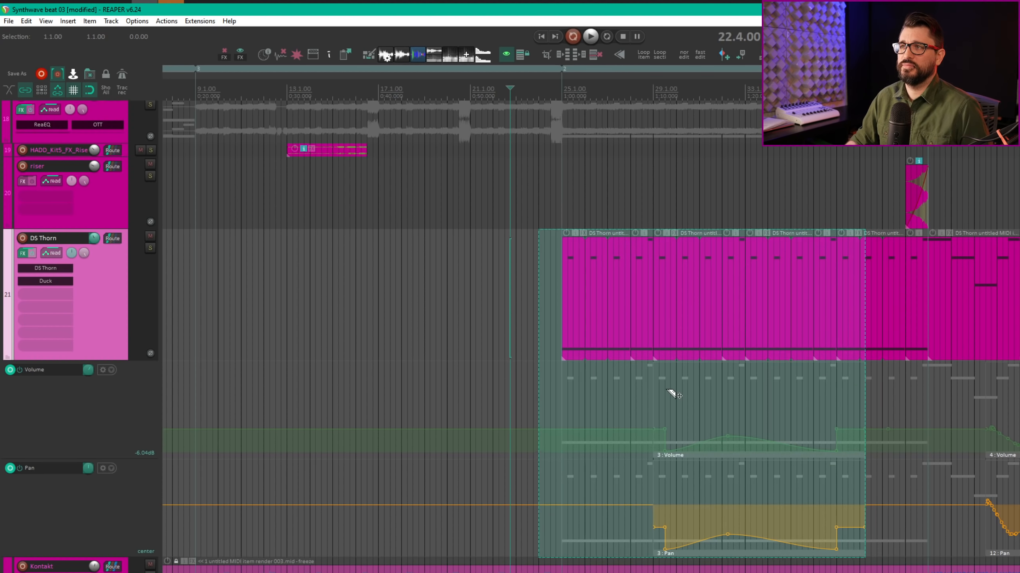
scroll(658, 385, "right", 6)
scroll(658, 386, "left", 3)
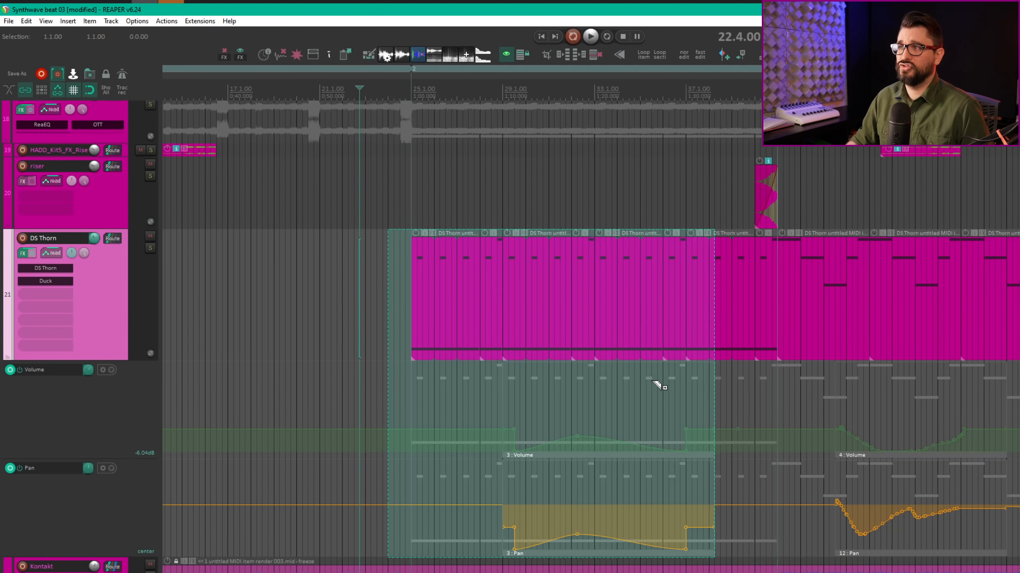
key("ctrl+d")
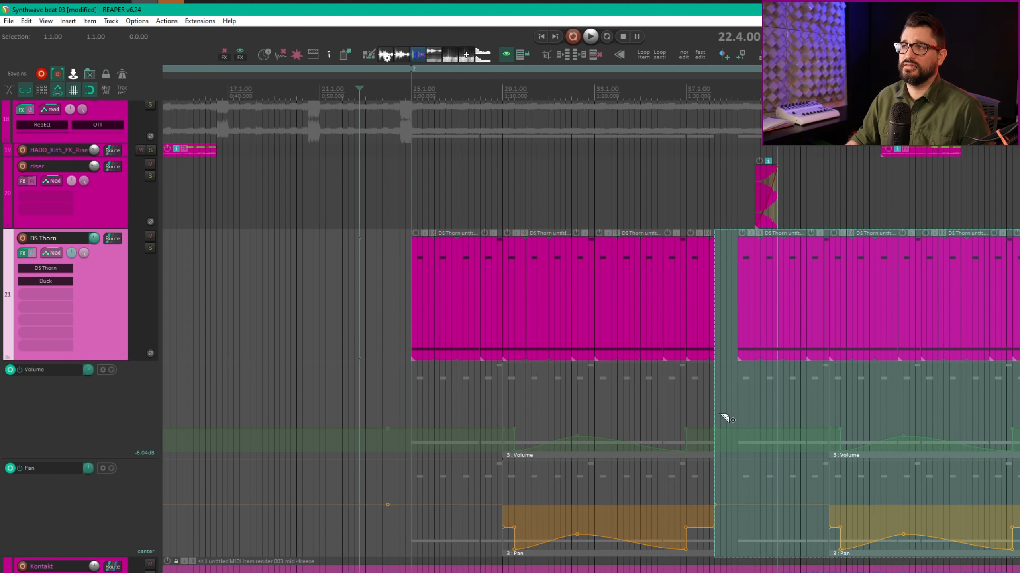
- Remove the automation items starting at bar 29 on DS Thorn's Pan and Volume envelopes while preserving their points
left_click(536, 554)
right_click(538, 558)
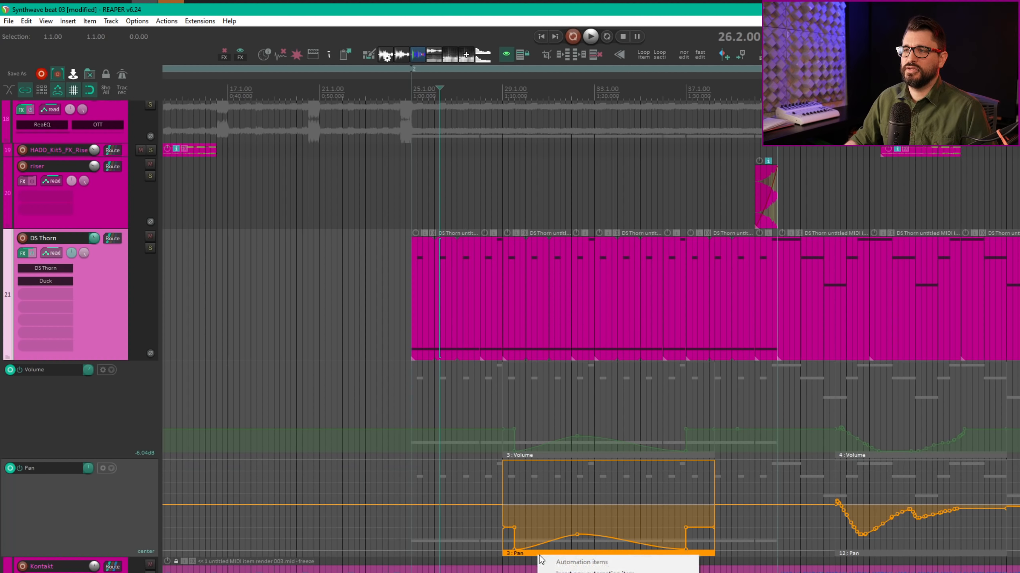
left_click(582, 572)
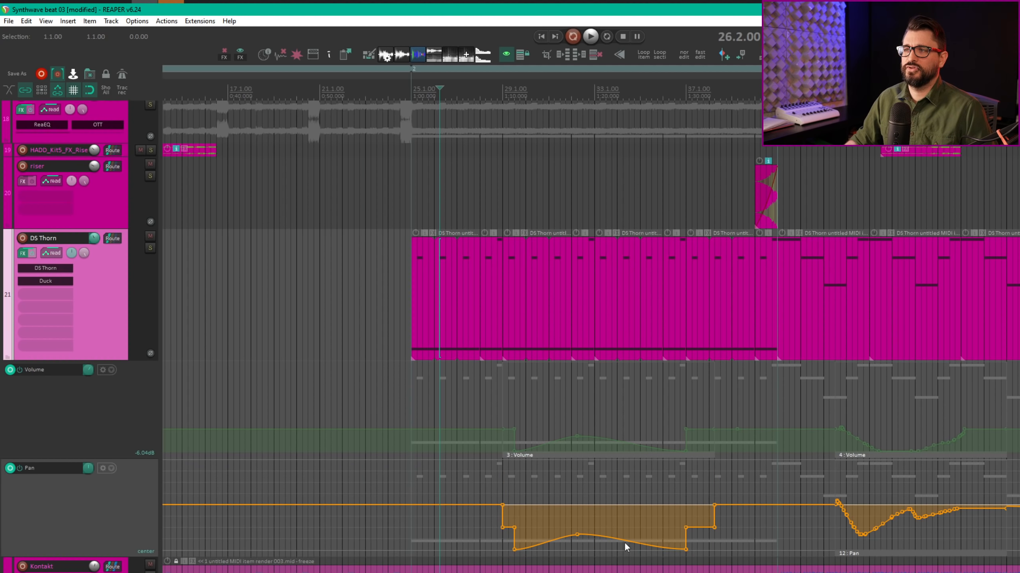
left_click(599, 452)
right_click(599, 452)
left_click(723, 550)
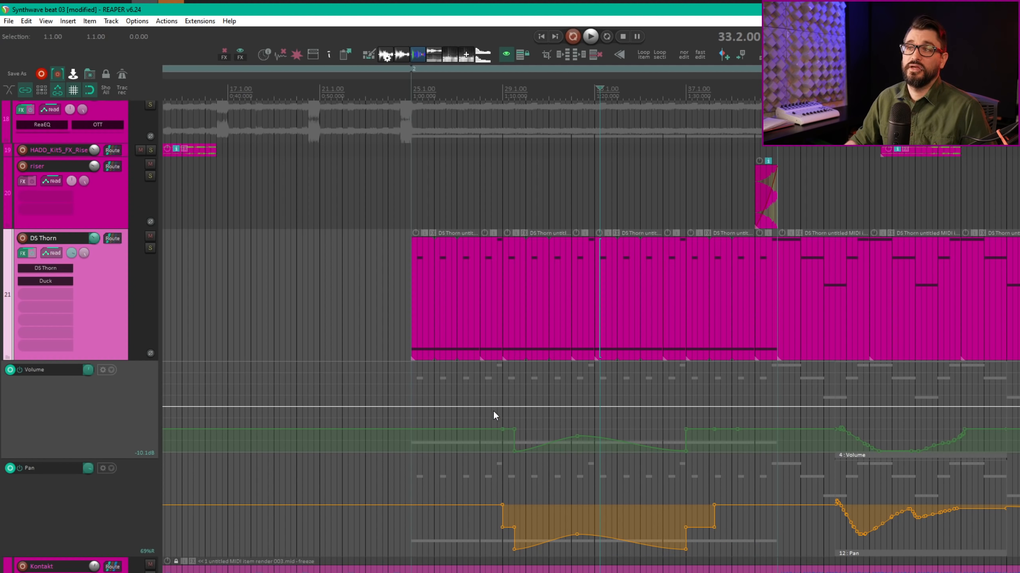
- Razor-select DS Thorn's Volume and Pan curves around bars 28 to 39, move them to Synth bus's envelopes from bar 17, and duplicate them
left_click_drag(482, 414, 726, 558)
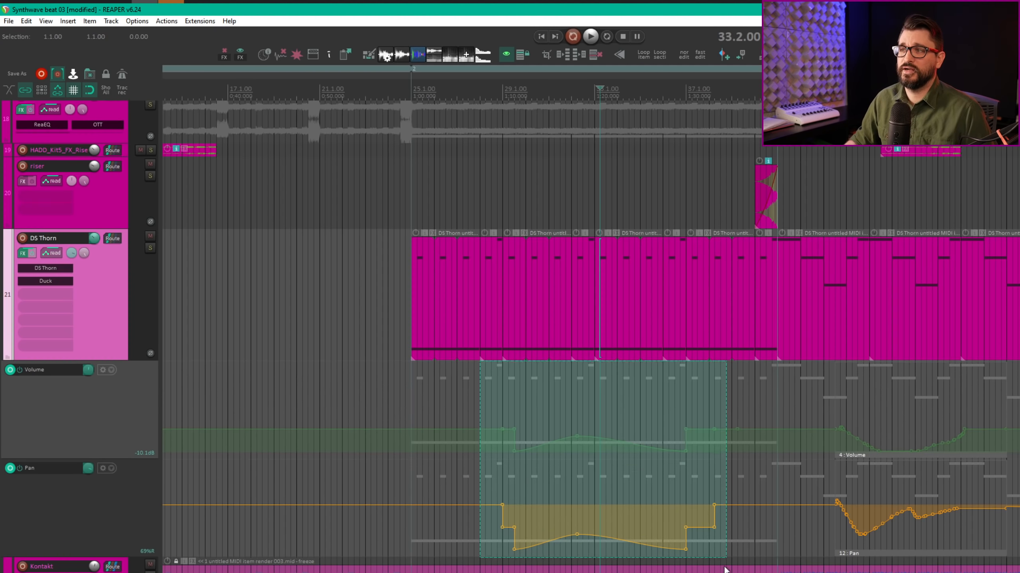
left_click_drag(590, 415, 332, 286)
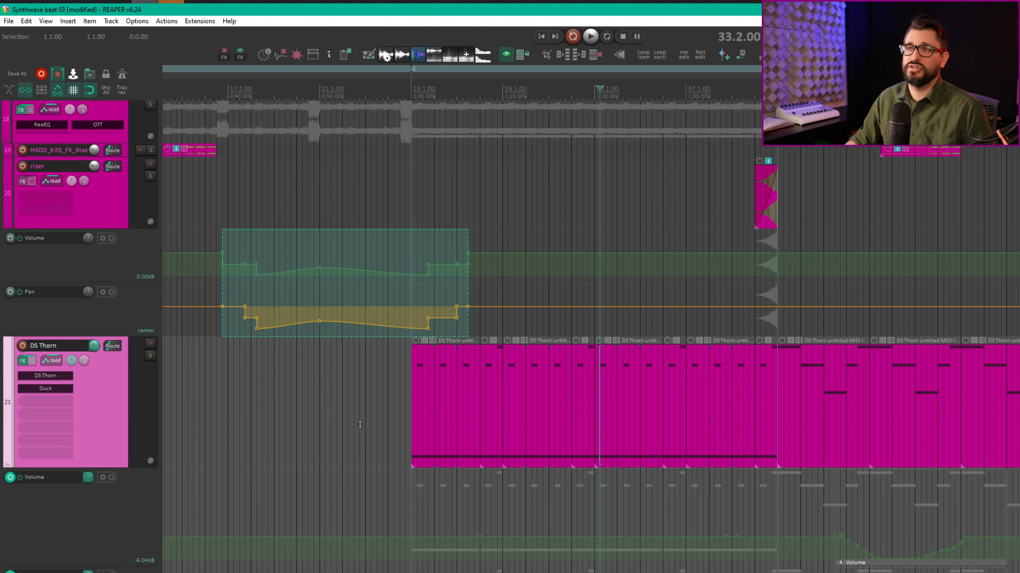
scroll(374, 420, "up", 2)
left_click_drag(363, 434, 349, 229)
key("ctrl+d")
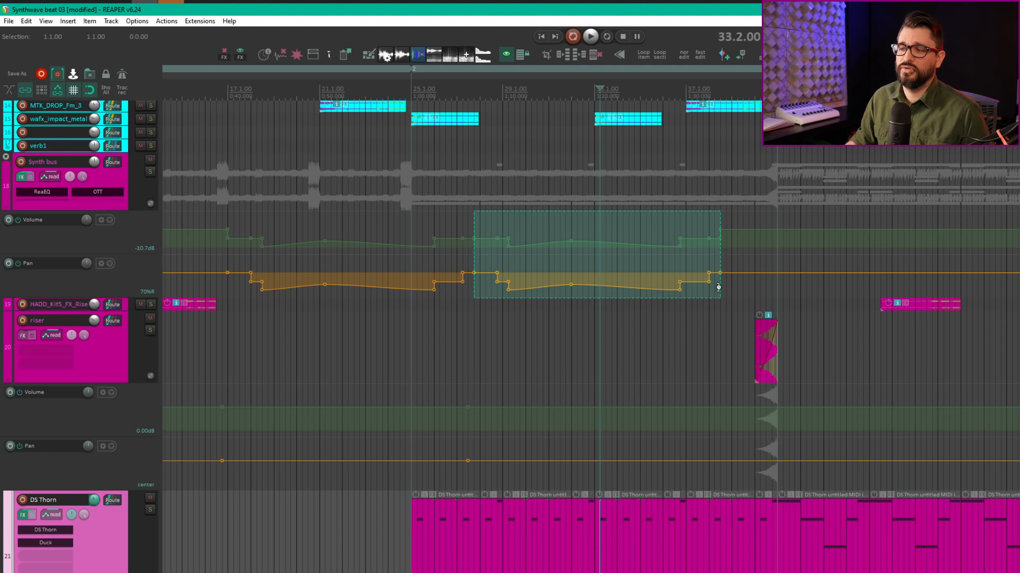
- Stretch the duplicated Synth bus envelope area to end near bar 47, extend the area up over the track lane, and clear it
left_click_drag(718, 287, 908, 287)
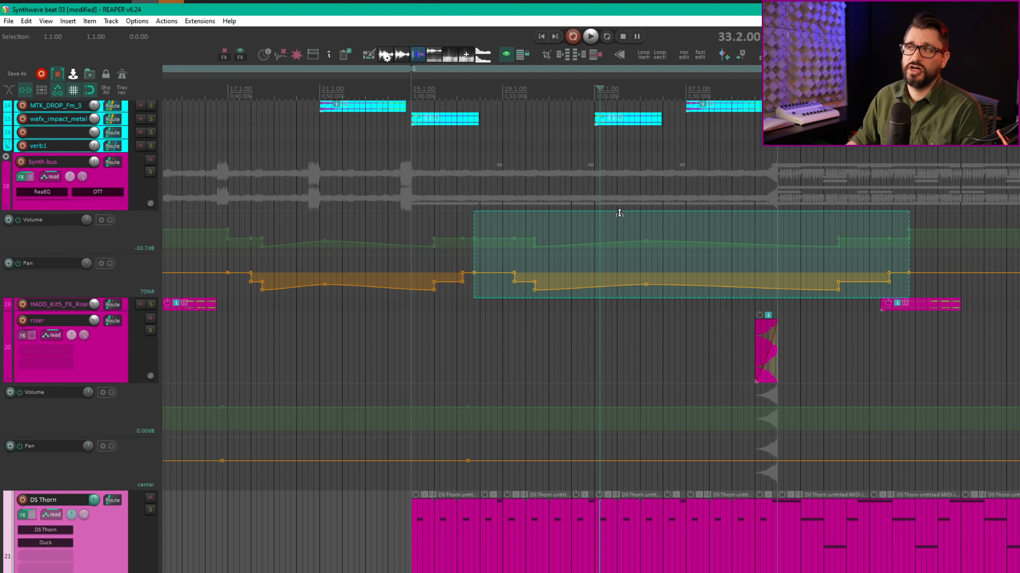
left_click_drag(619, 213, 621, 187)
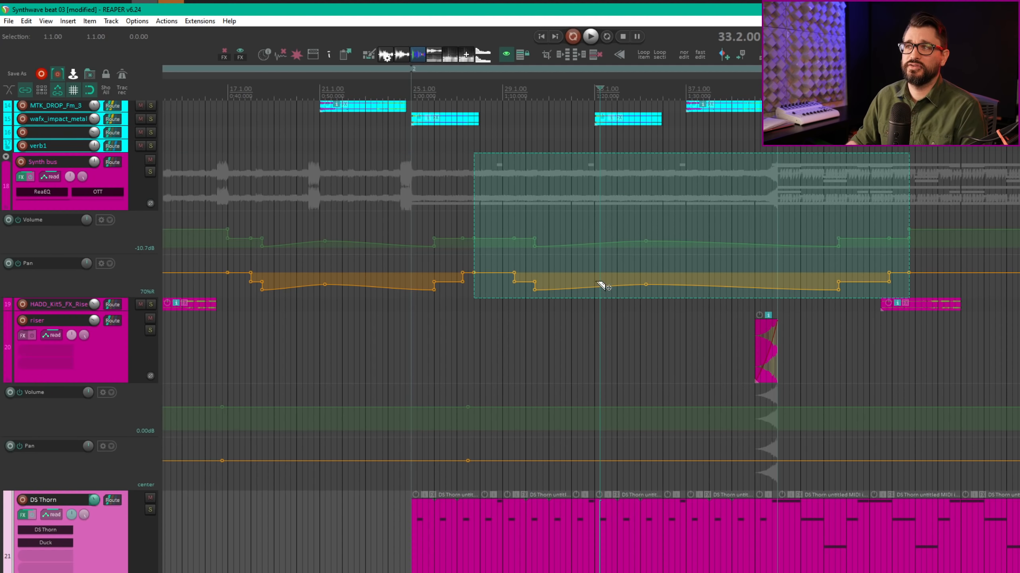
left_click(602, 301)
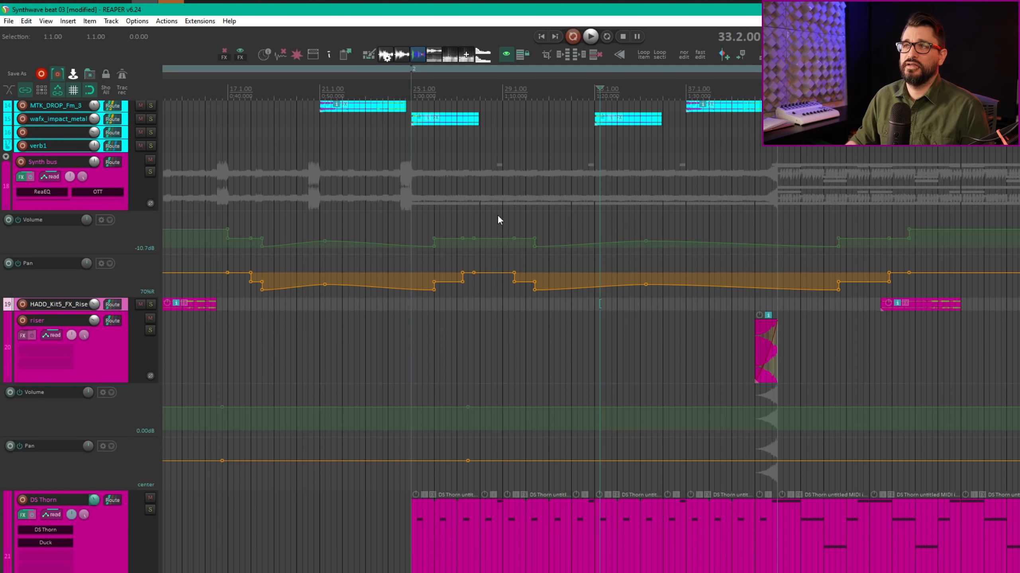
- Razor-select Synth bus's envelopes from about bar 25, extend the area down through riser's envelopes, and shorten its end to about bar 32
left_click_drag(418, 221, 623, 298)
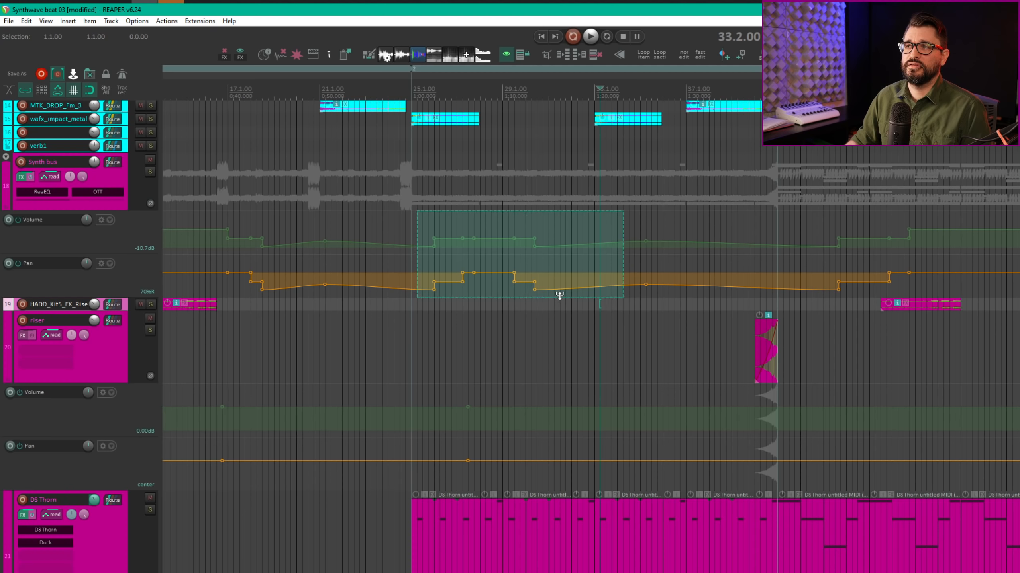
left_click_drag(559, 295, 538, 461)
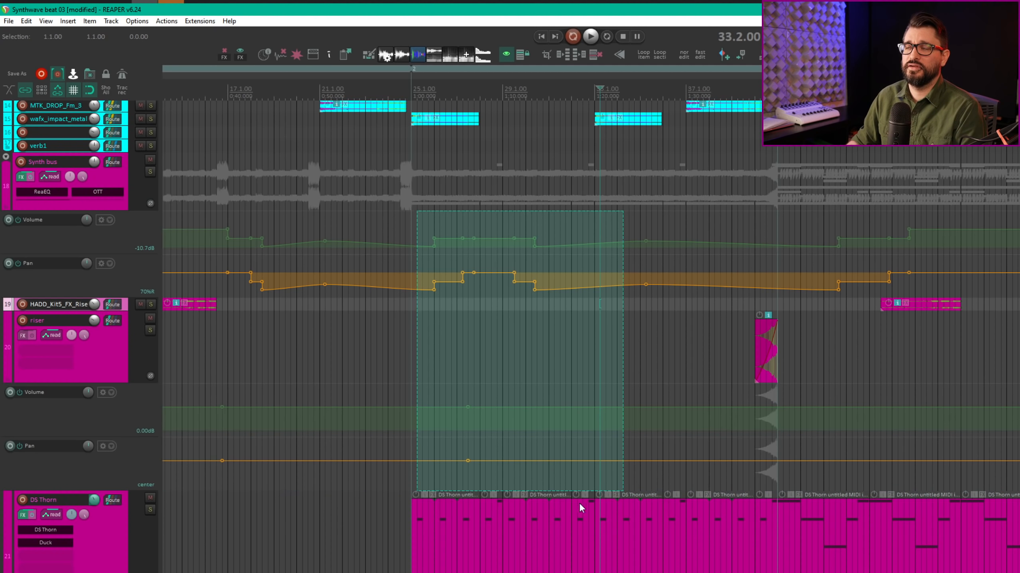
left_click_drag(567, 231, 566, 241)
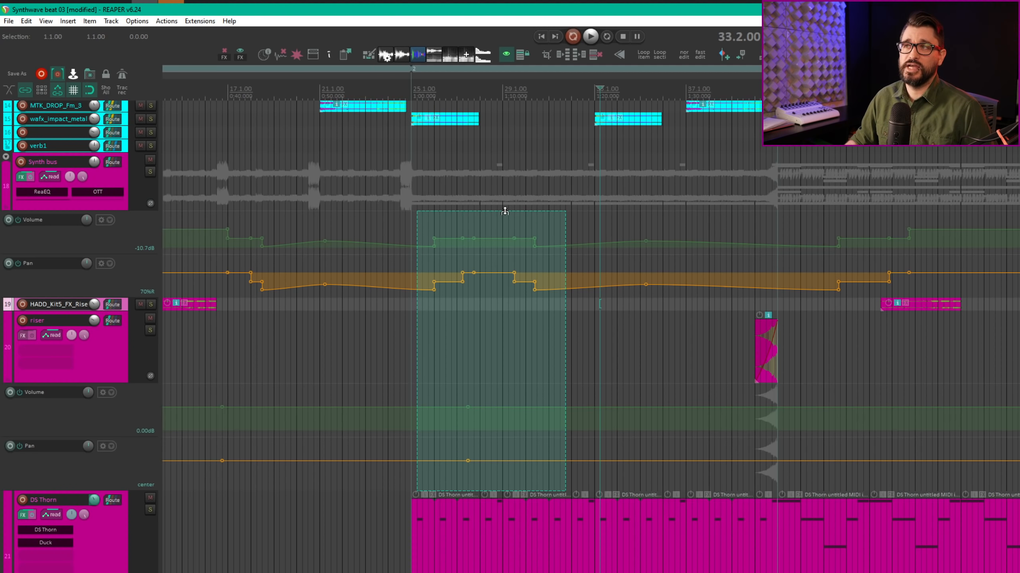
mouse_move(504, 212)
left_mouse_down()
mouse_move(502, 303)
mouse_move(500, 130)
mouse_move(486, 257)
mouse_move(487, 212)
left_mouse_up()
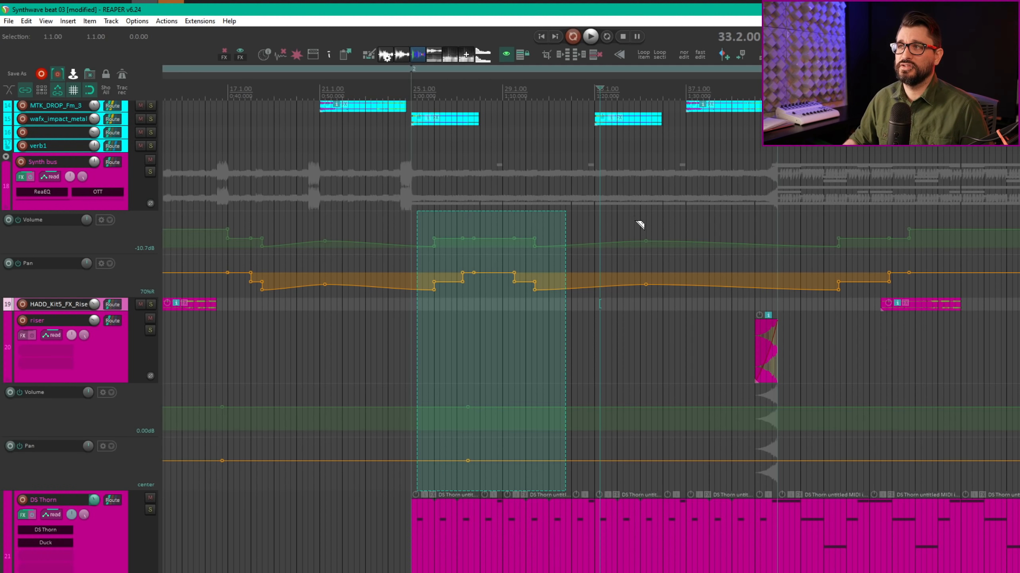
- Create two razor areas from Synth bus's envelopes through riser's envelopes, about bars 35 to 42 and 25 to 34, and duplicate them
left_click_drag(636, 221, 800, 481)
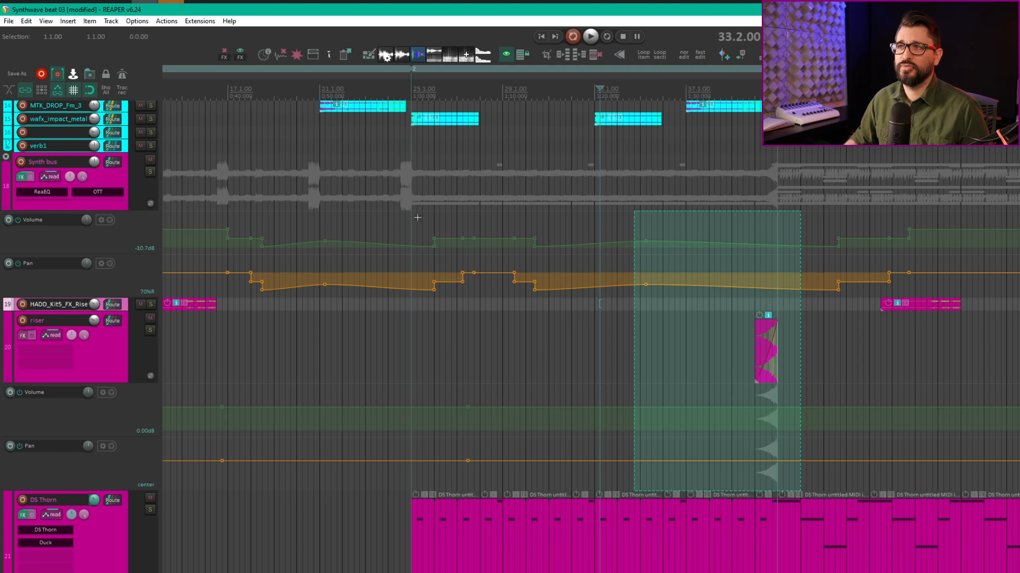
left_click_drag(418, 218, 618, 486)
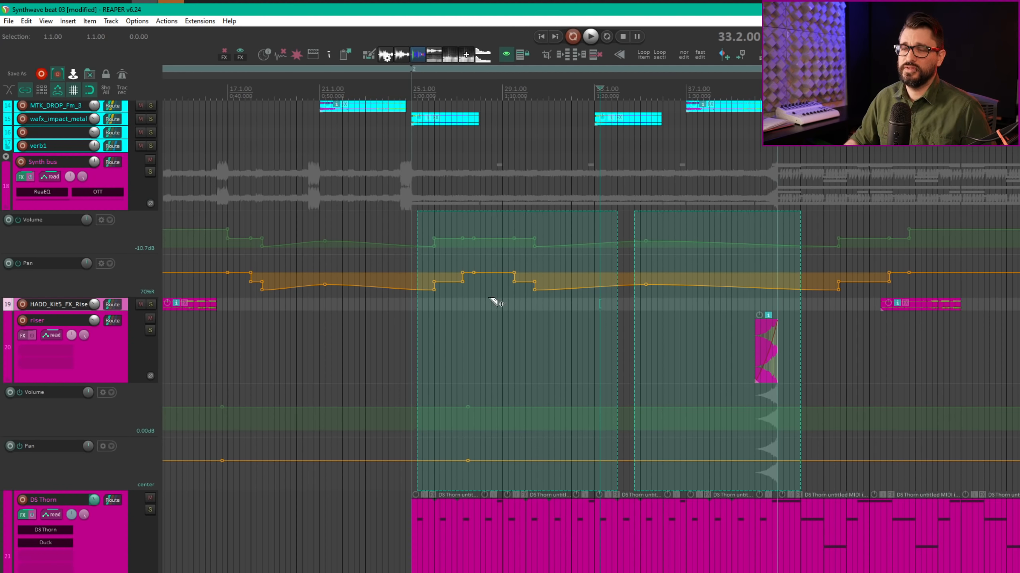
key("ctrl+d")
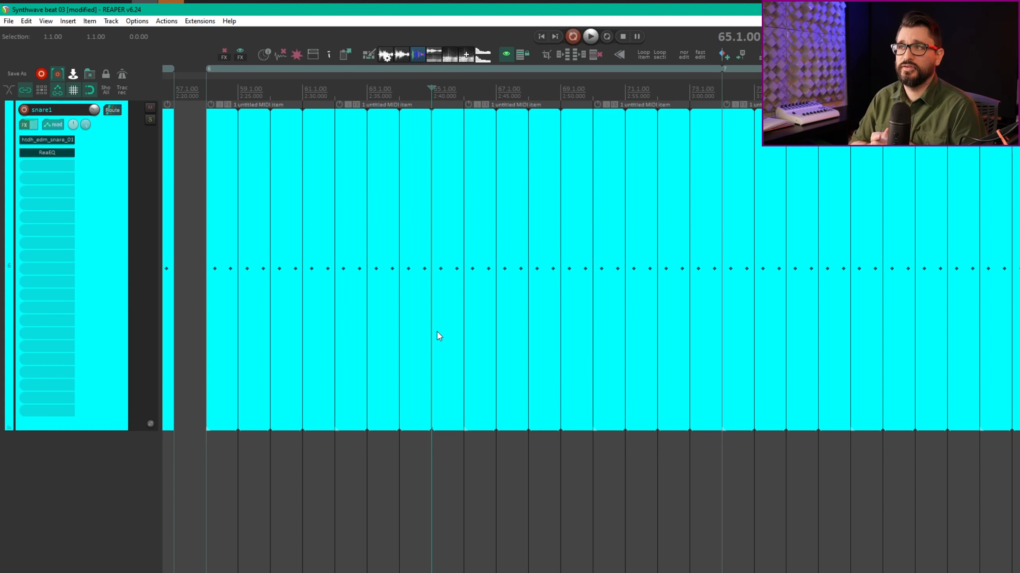
- Select the snare1 items from bar 62 to 74, try adjusting their end edges toward bar 71, and undo the change
left_click(438, 333)
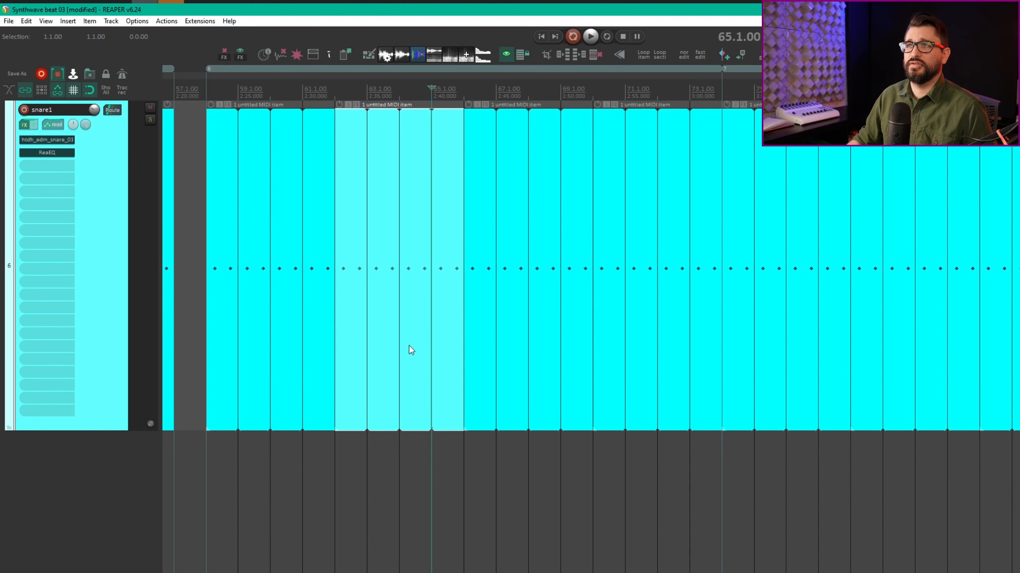
left_click_drag(410, 346, 534, 329)
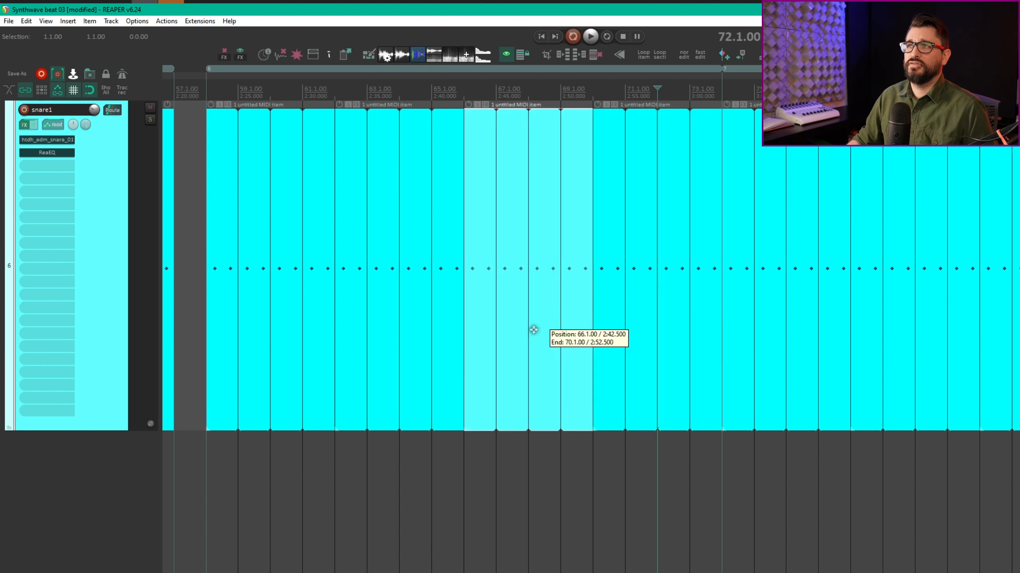
left_click(376, 345)
left_click(680, 347, "shift")
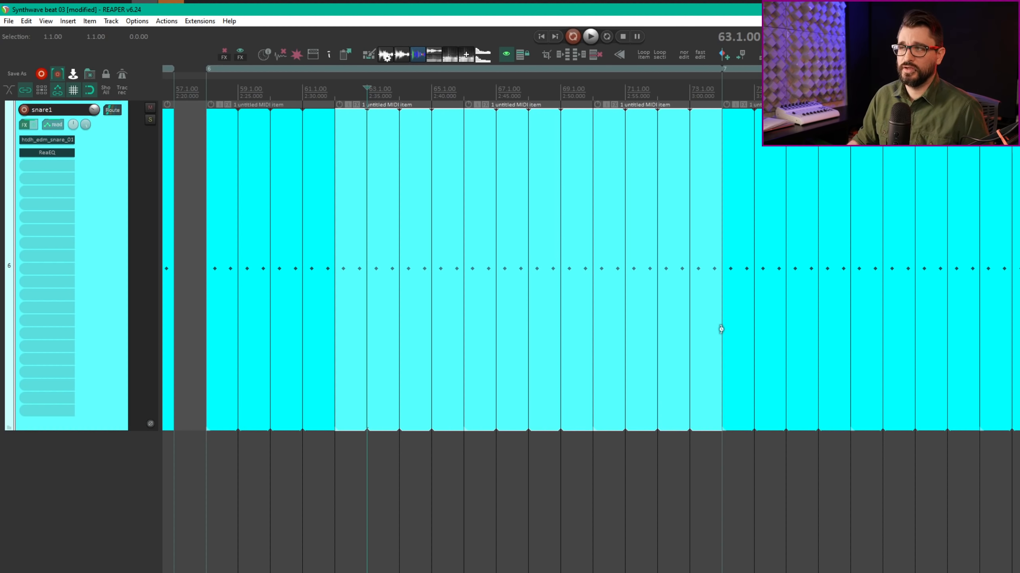
left_click_drag(721, 330, 626, 338)
key("ctrl+z")
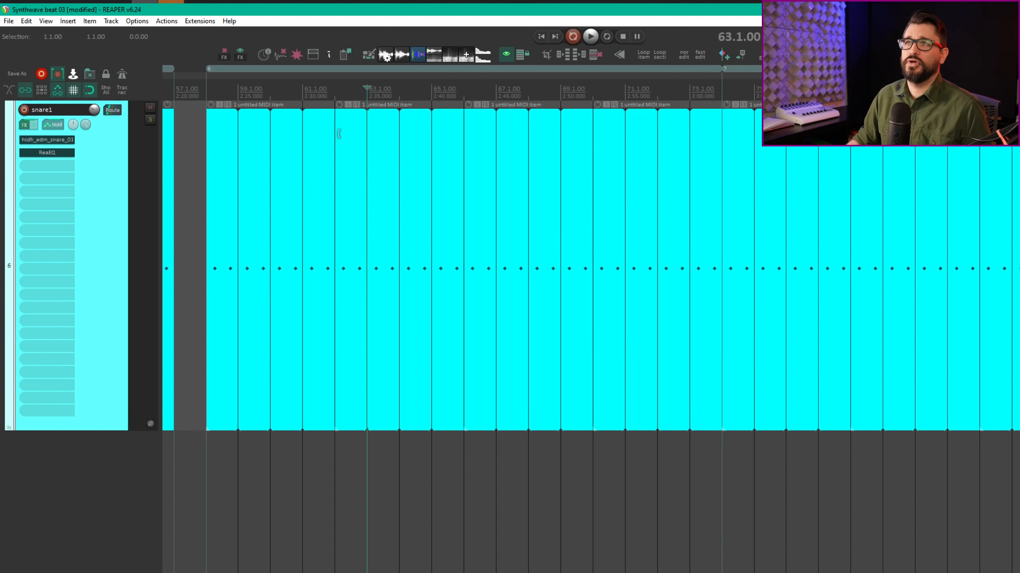
- Razor-select snare1 from bar 62 to 74, stretch the area to end at bar 71 along with the following item, and undo it
left_click_drag(337, 131, 614, 346)
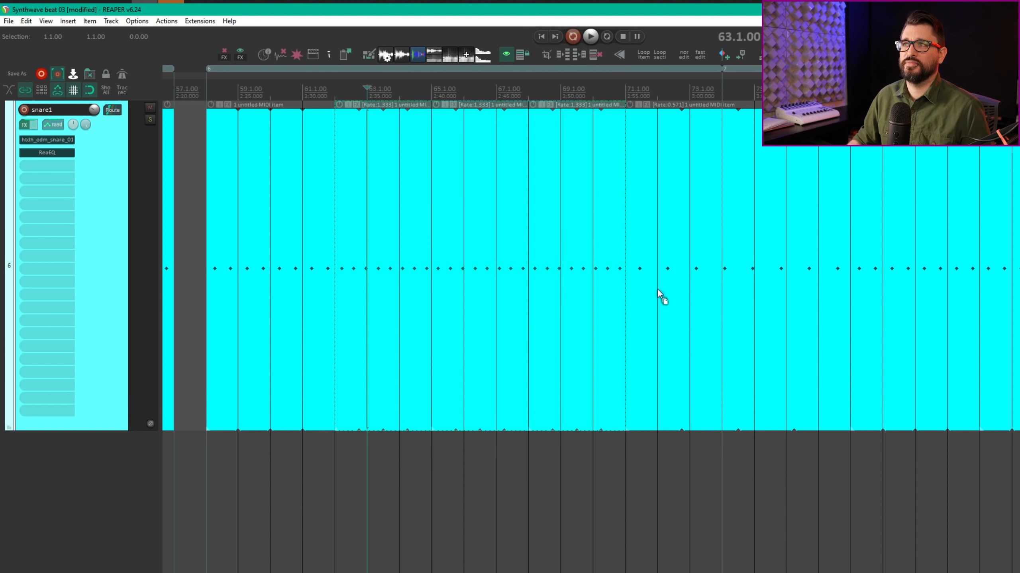
key("ctrl+z")
left_click(614, 452)
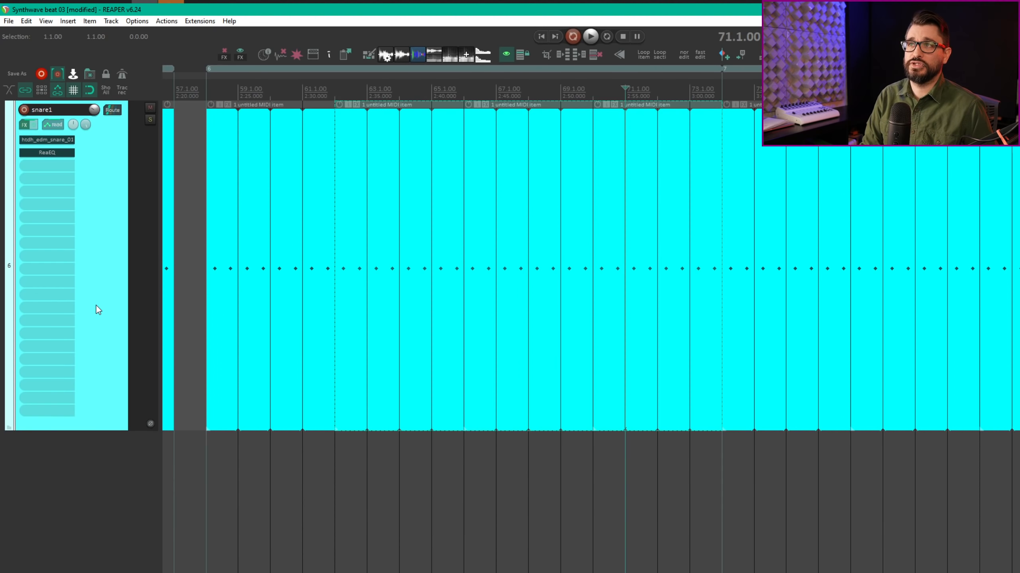
key("ctrl+z")
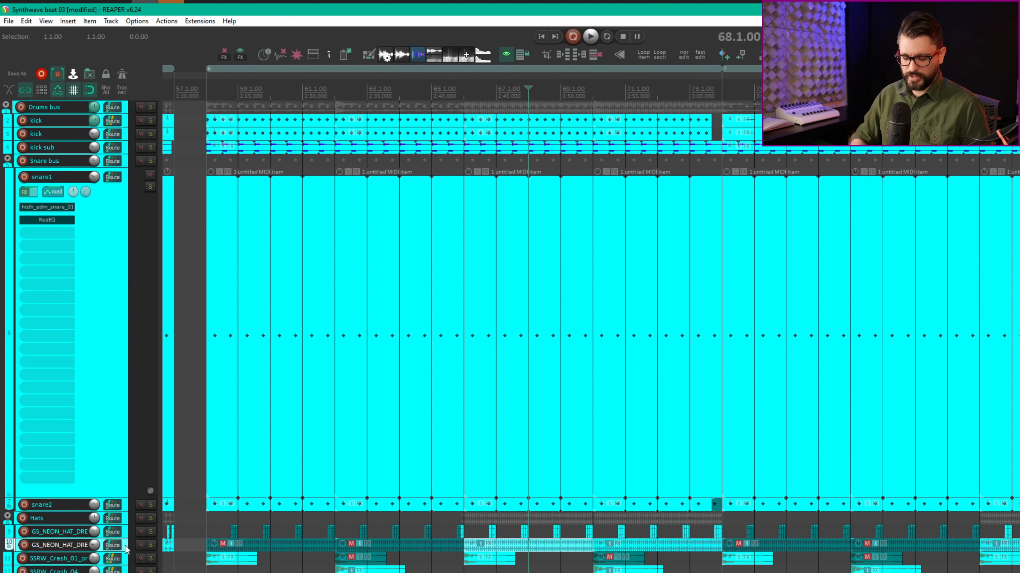
- Show only the GS_NEON_HAT_DRE track numbered 10, and select its item starting at bar 70
key("h")
key("grave")
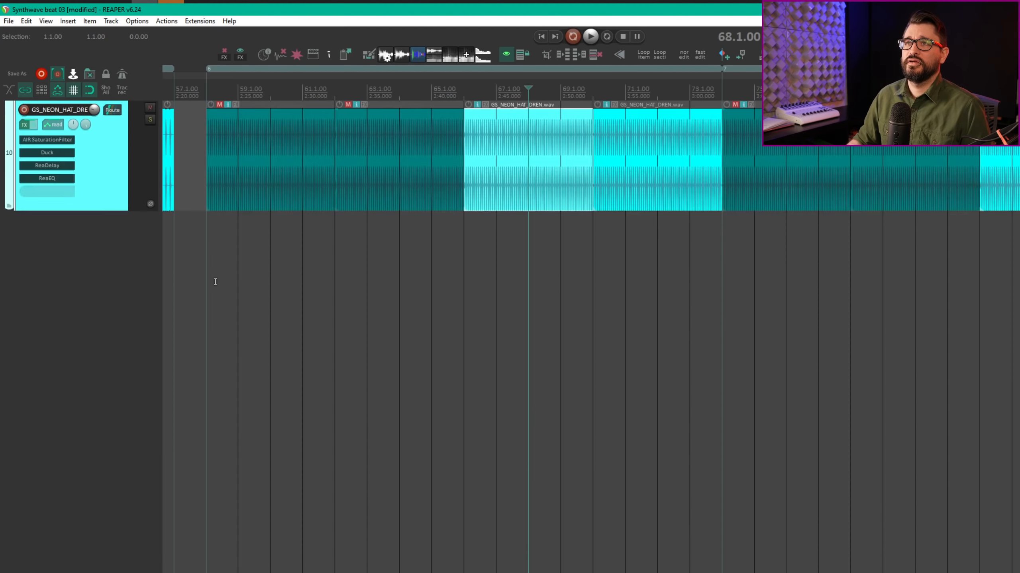
left_click(647, 314)
scroll(645, 308, "up", 3)
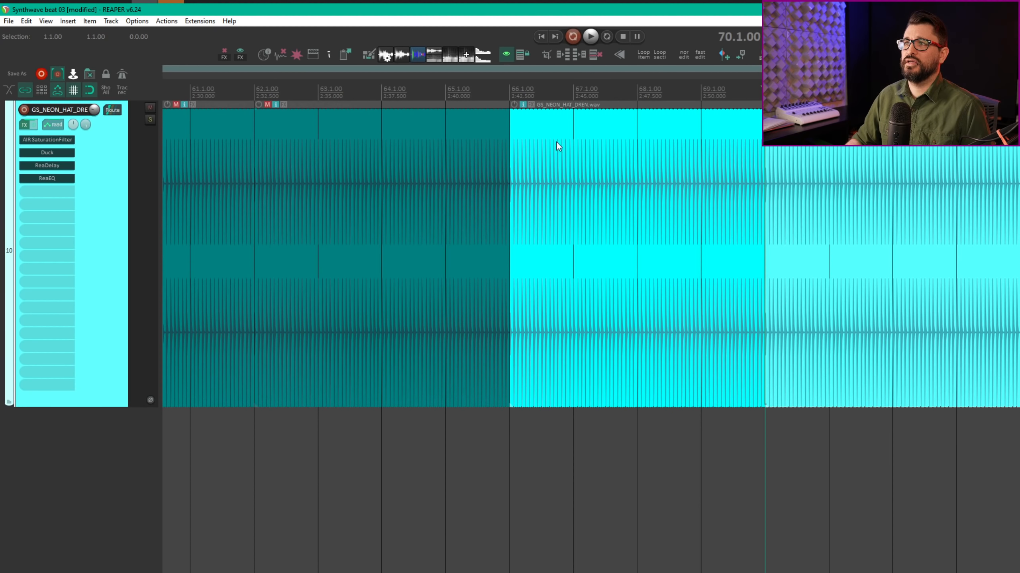
- Razor-select the hat items from bar 66 to 74, try stretching the area to end at bar 70, and undo it
left_click(974, 381)
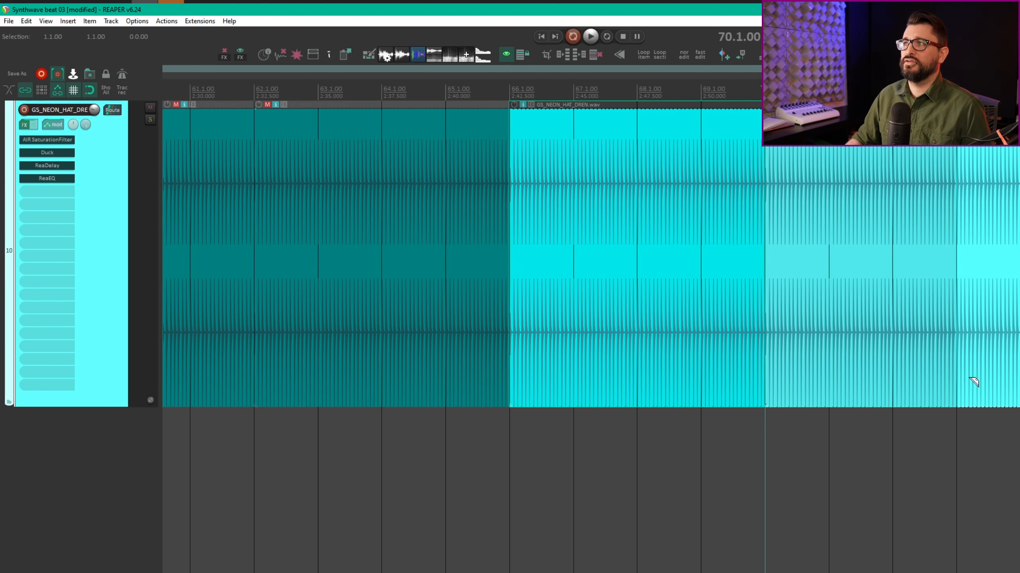
left_click(1001, 375, "alt")
left_click_drag(1017, 323, 787, 322)
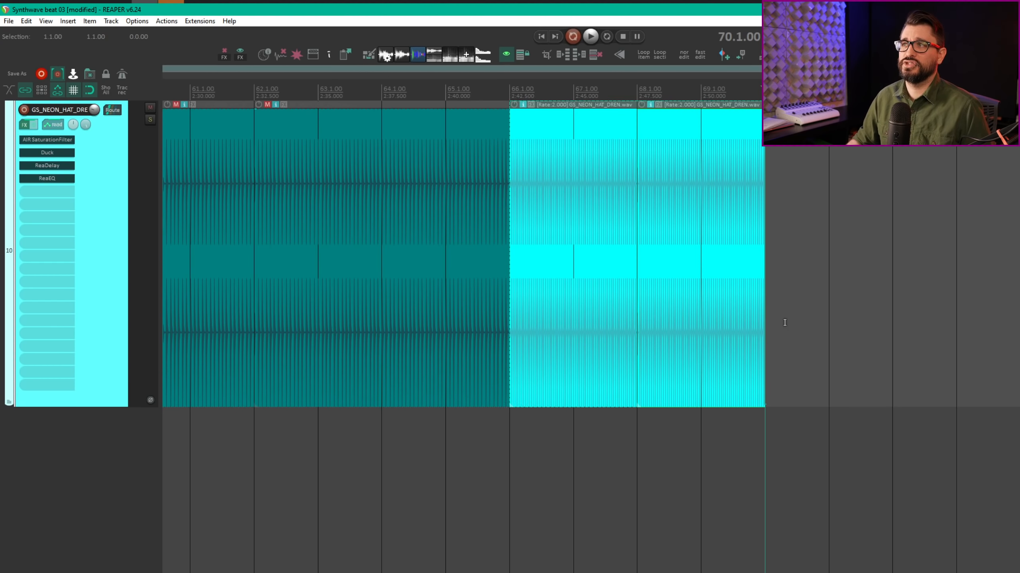
key("ctrl+z")
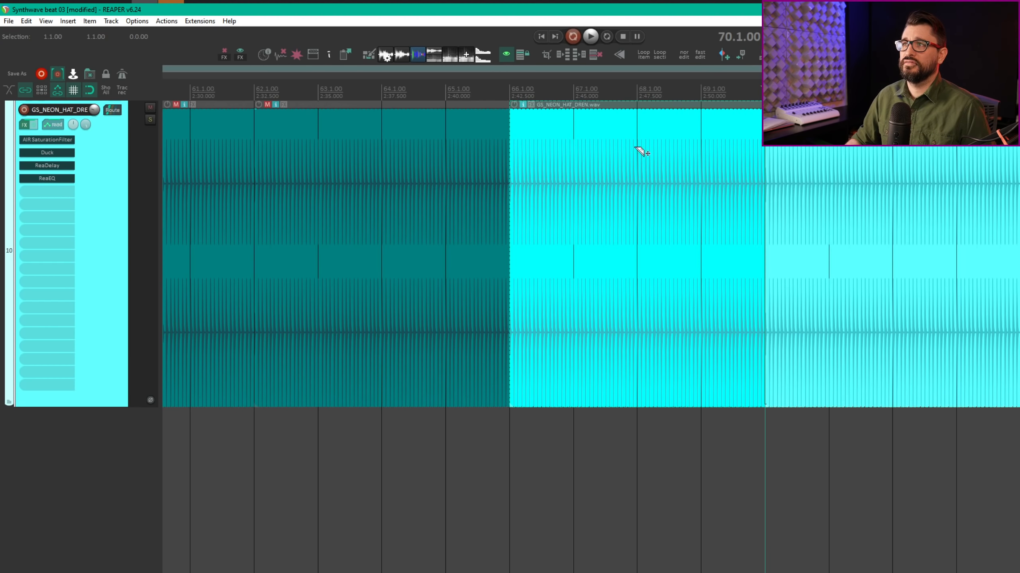
- Razor-select the hat track from bar 68 to 72, stretch the area's end to bar 70, and undo the stretch
mouse_move(639, 131)
left_mouse_down()
mouse_move(754, 295)
mouse_move(861, 318)
mouse_move(936, 319)
mouse_move(904, 324)
left_mouse_up()
key("s")
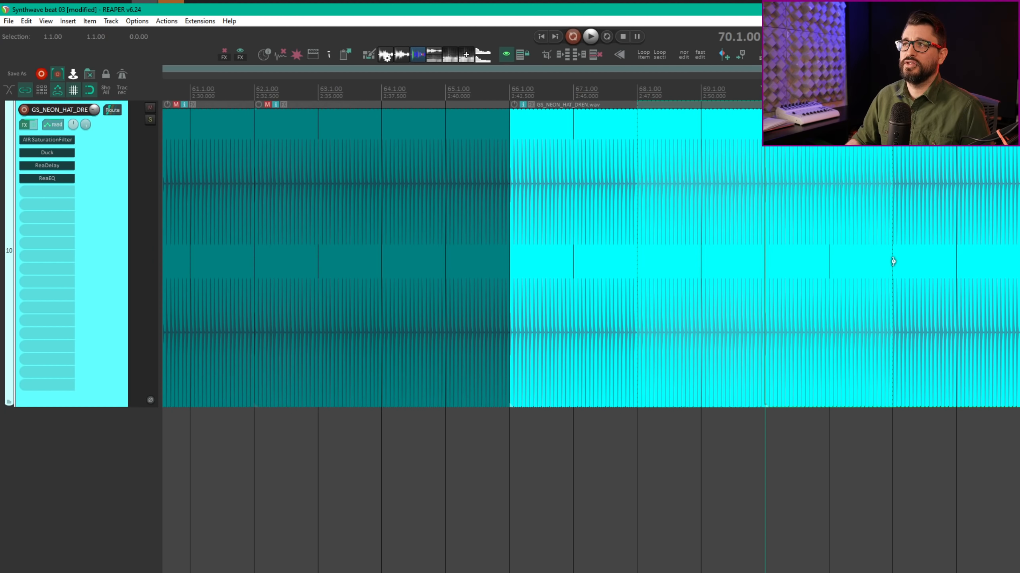
left_click_drag(893, 261, 793, 262)
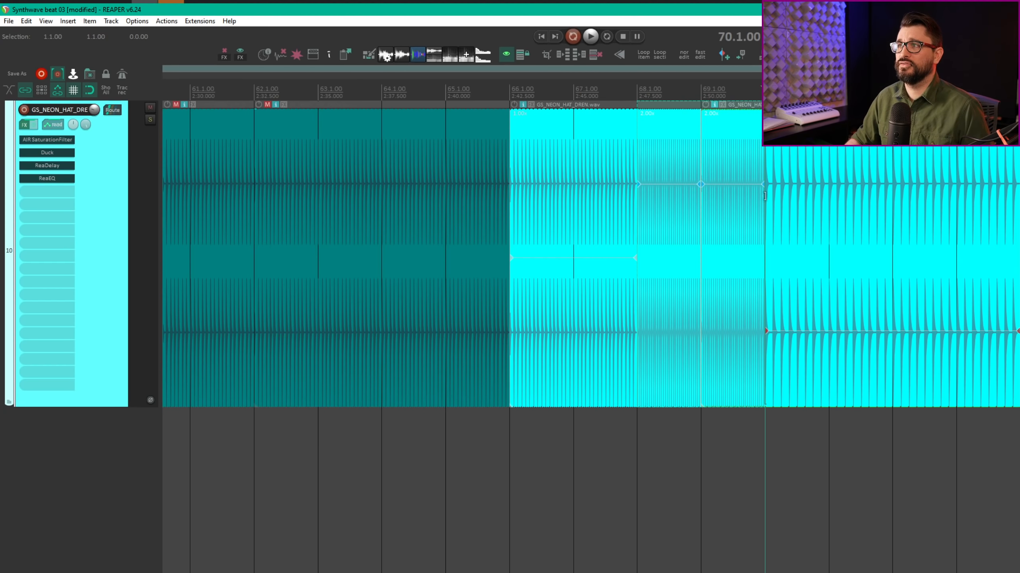
key("ctrl+z")
- Disable adding stretch markers to audio items when stretching razor areas, try the same stretch to bar 70 again, and undo it
key("ctrl+p")
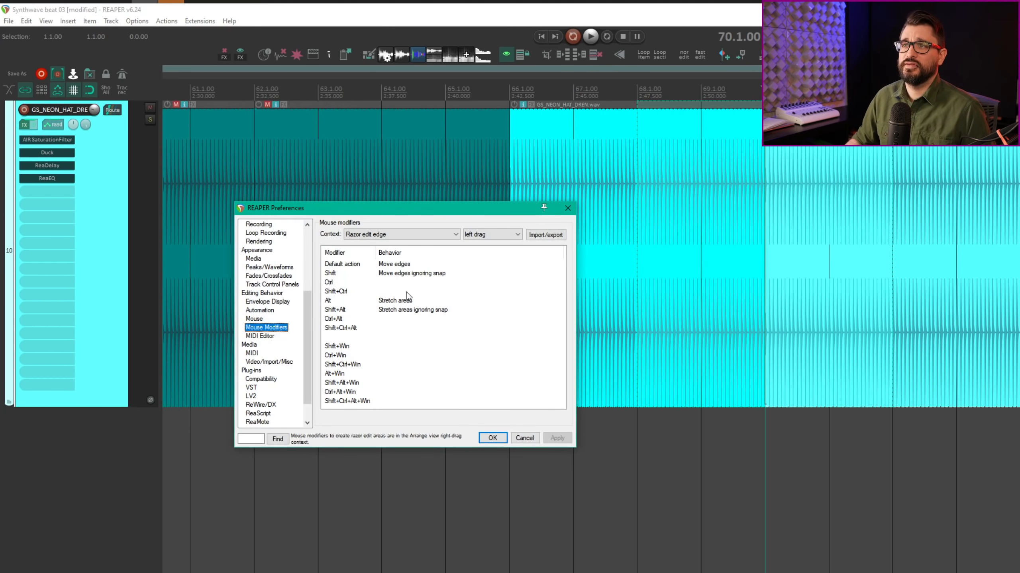
left_click(263, 292)
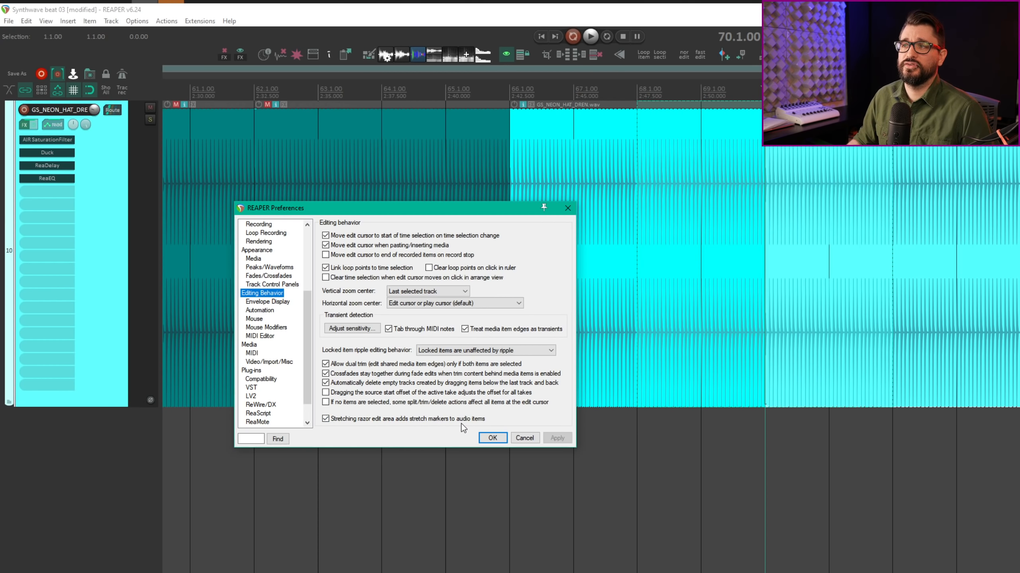
left_click(345, 419)
left_click_drag(891, 246, 784, 247)
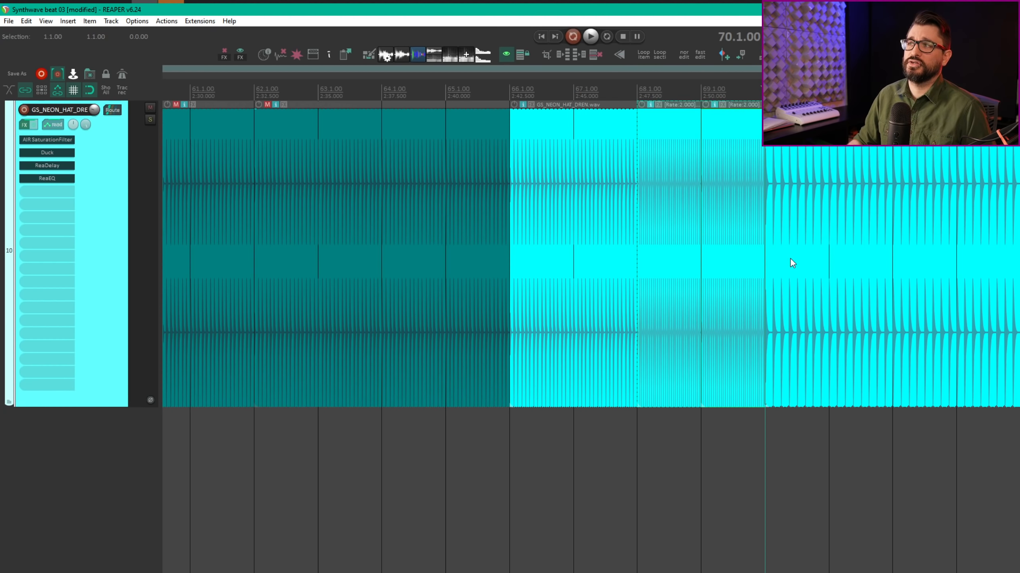
key("ctrl+z")
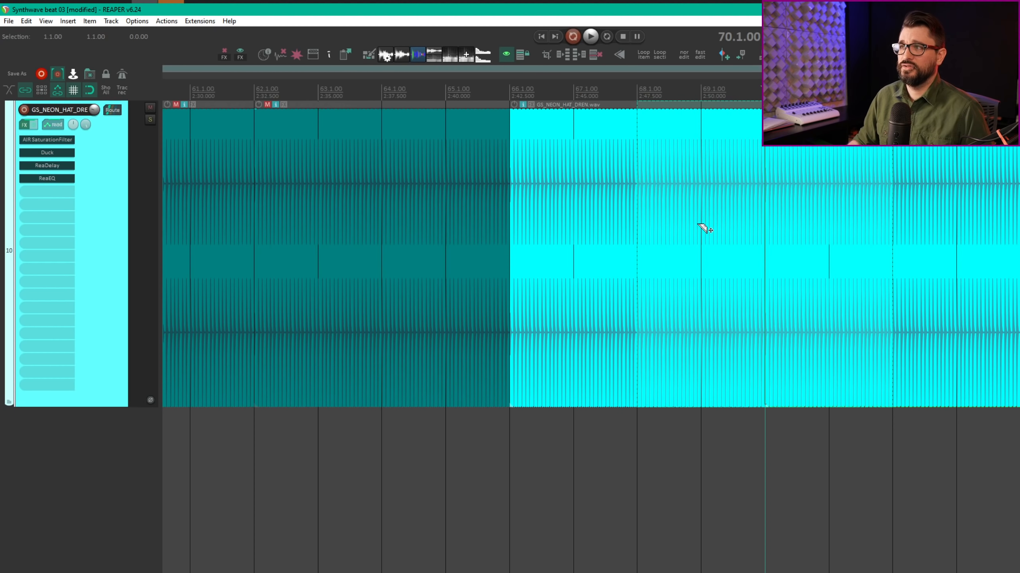
- Move the razor area's contents through several positions to start at bar 65, and view the option for moving envelope points with razor edits
key("Delete")
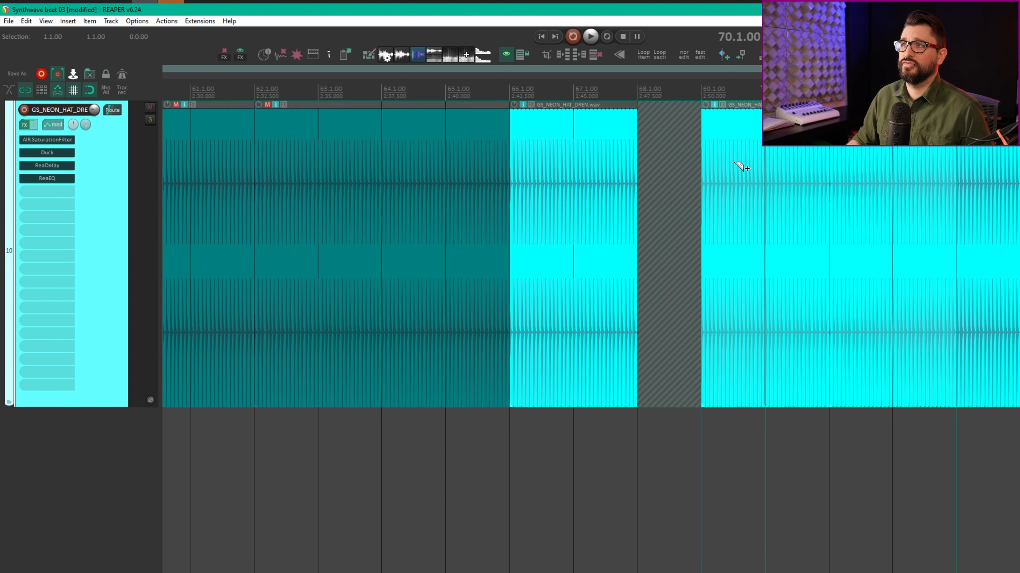
left_click_drag(739, 166, 944, 171)
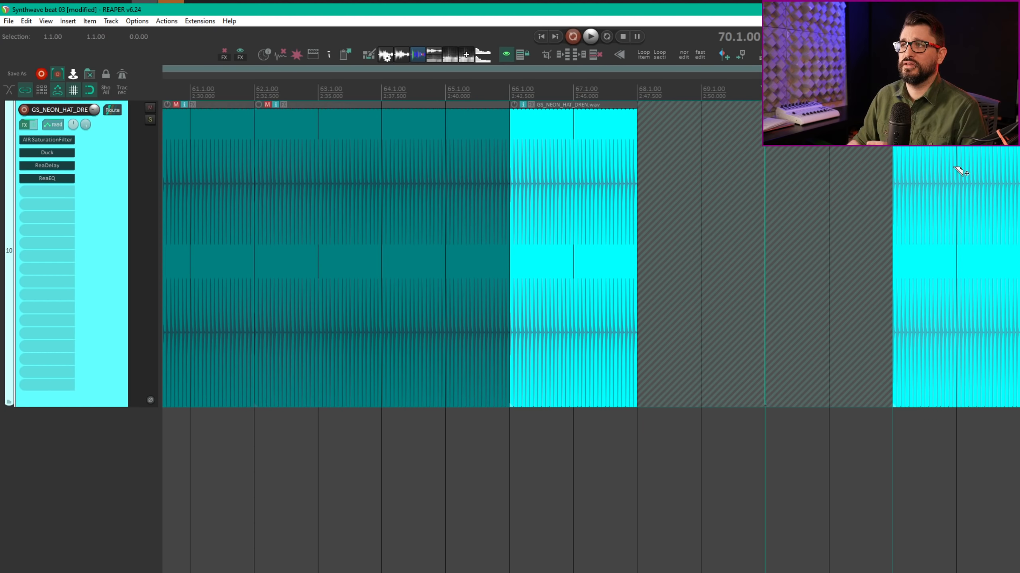
left_click_drag(963, 170, 885, 172)
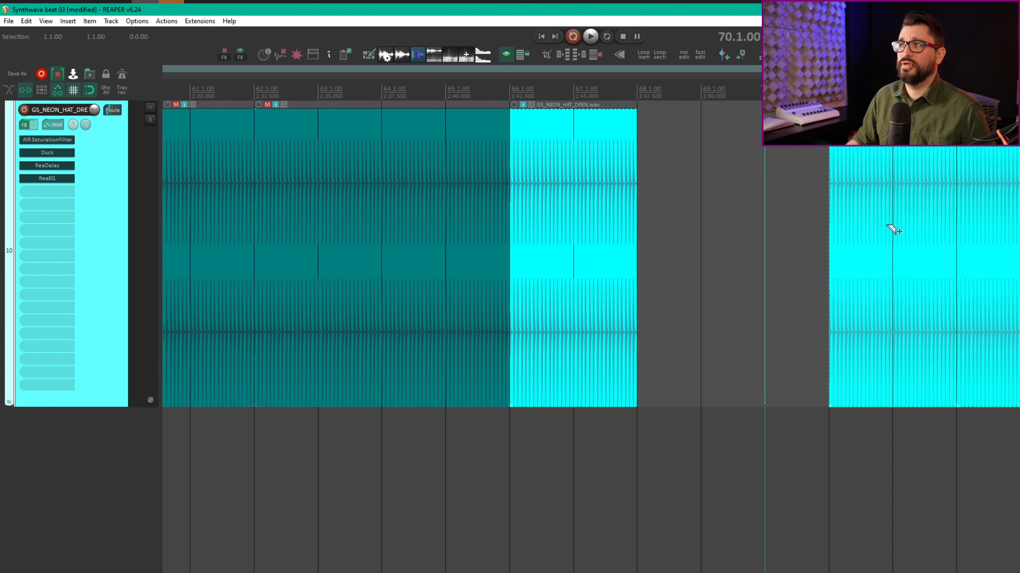
left_click_drag(894, 230, 522, 239)
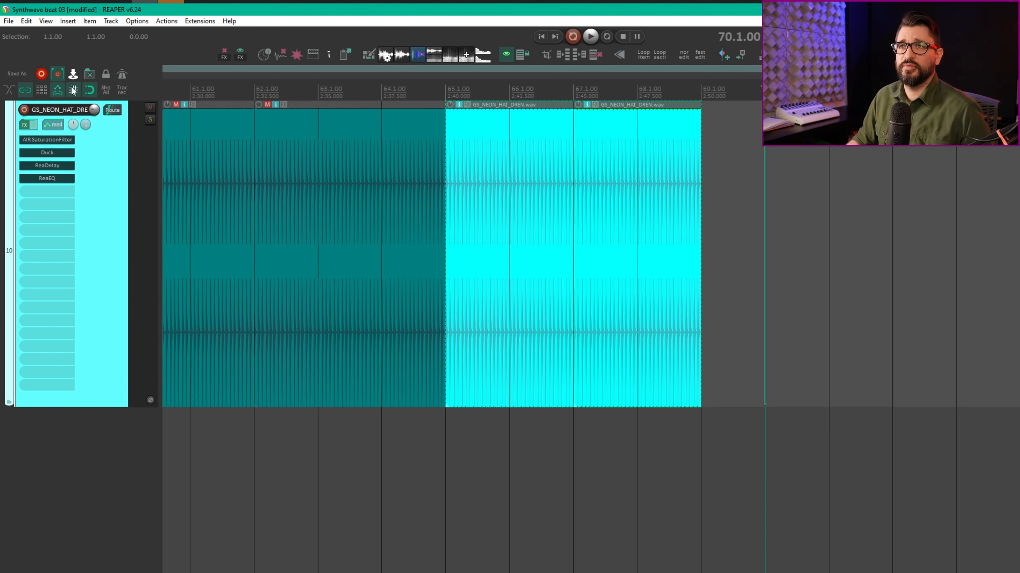
right_click(59, 88)
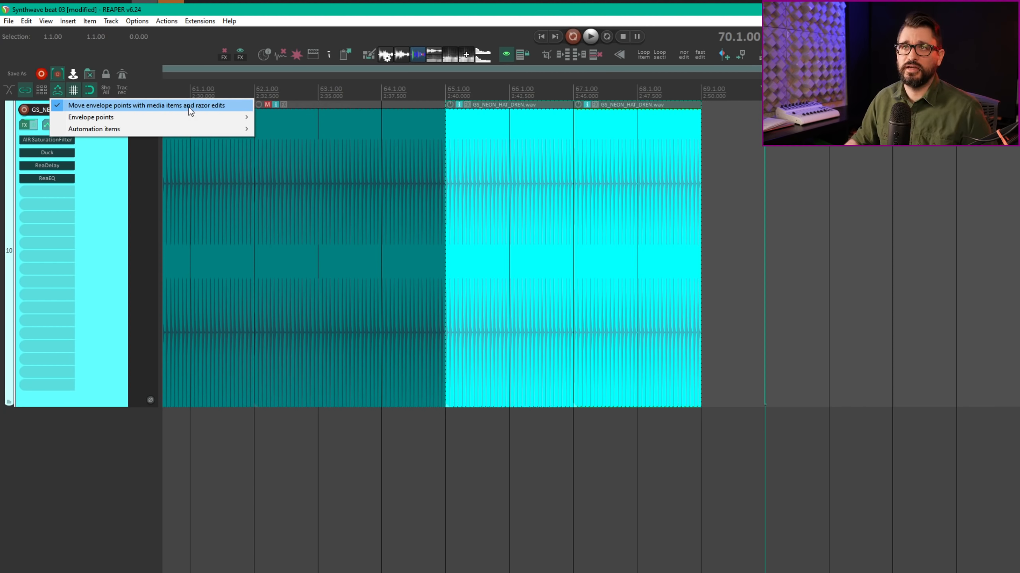
left_click(149, 80)
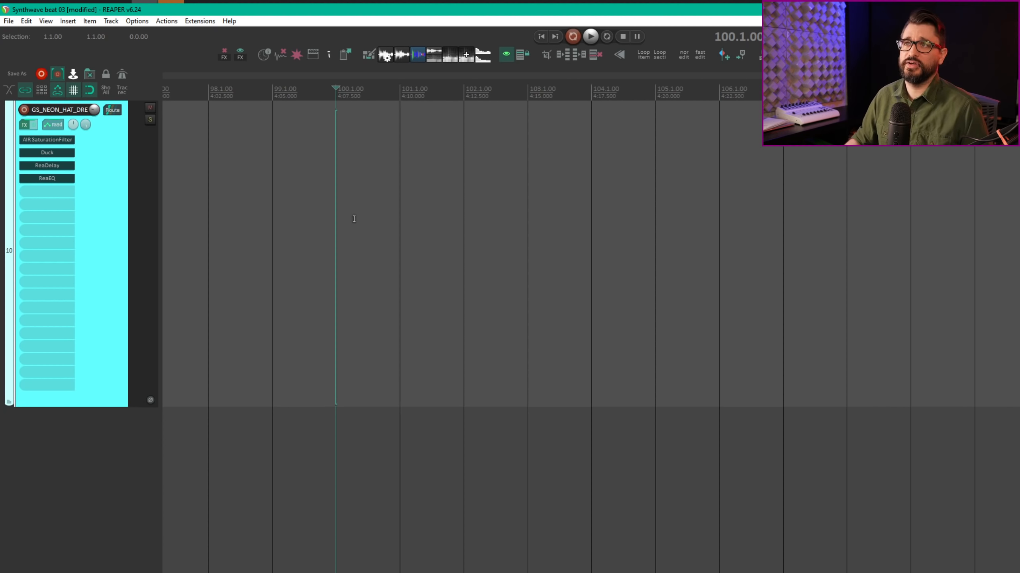
- Create a razor area from bar 100 to 104 on the hat track, insert a new MIDI item there, and undo the insertion
mouse_move(338, 159)
left_mouse_down()
mouse_move(633, 257)
mouse_move(582, 259)
left_mouse_up()
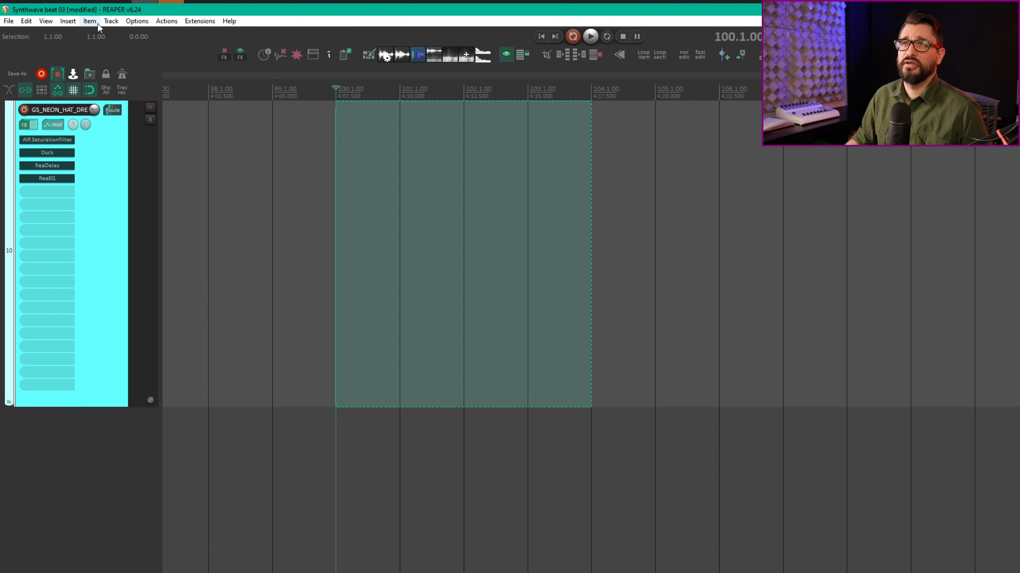
left_click(71, 22)
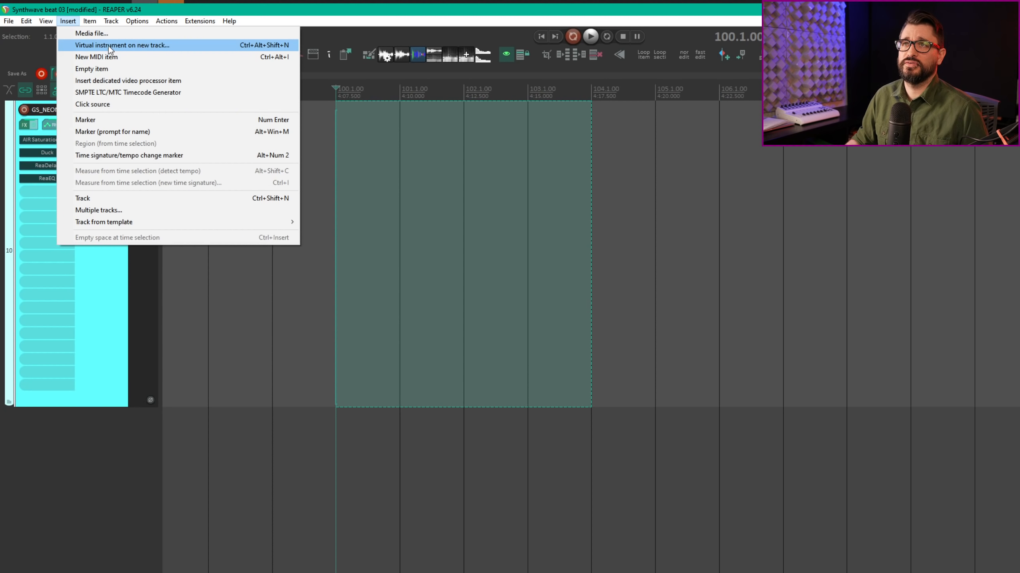
left_click(113, 60)
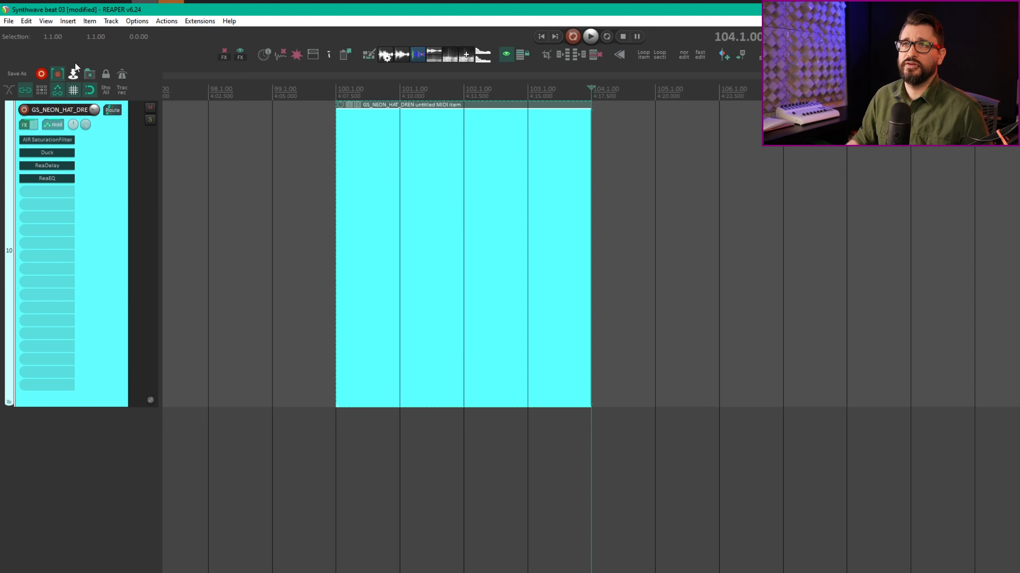
key("ctrl+z")
- Try inserting a click source into the bar 100 to 104 razor area, and undo it
left_click(70, 23)
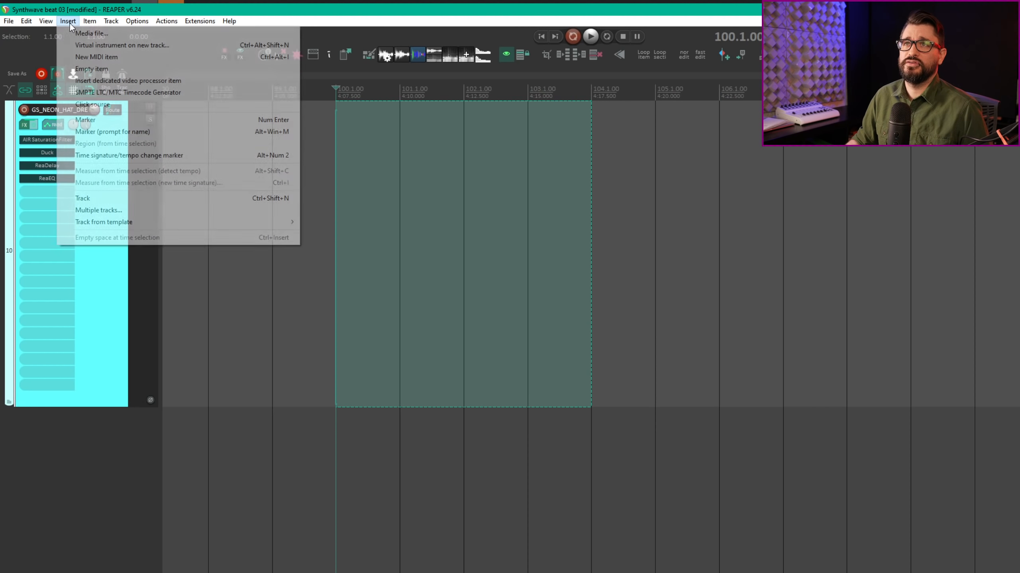
left_click(95, 106)
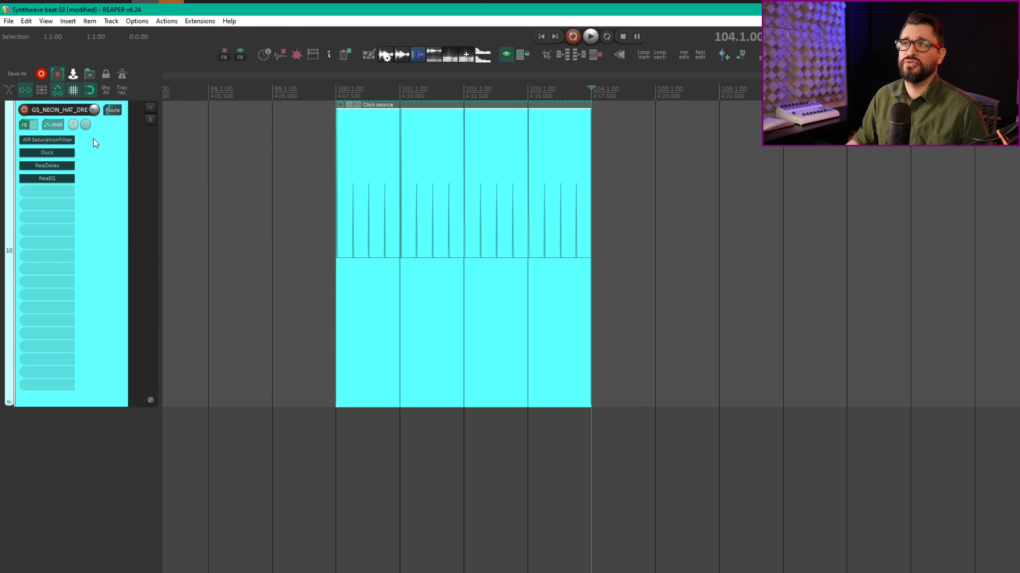
key("ctrl+z")
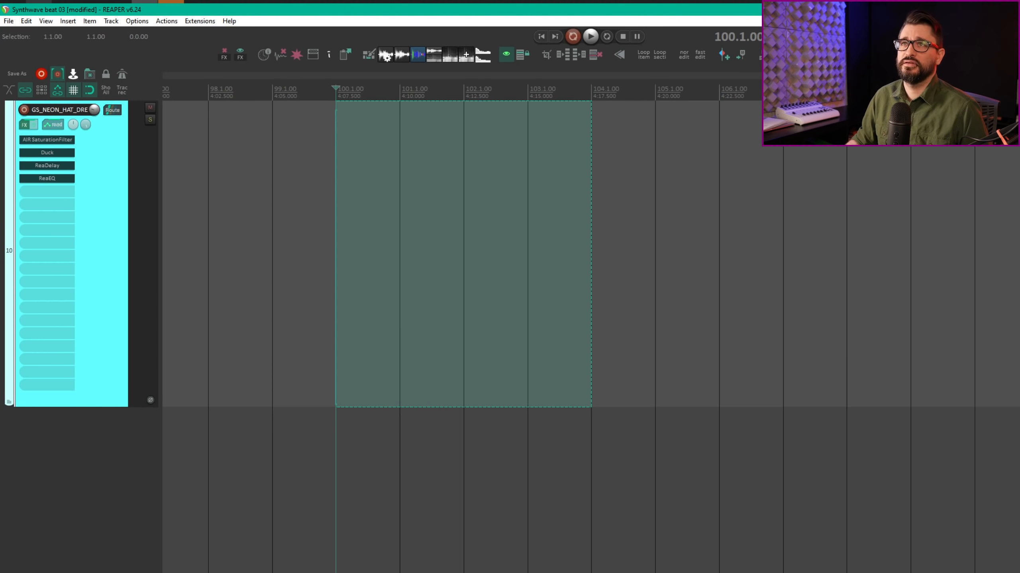
- Try inserting an SMPTE LTC/MTC timecode generator and an empty item into the razor area, undoing each insertion
left_click(67, 21)
left_click(128, 92)
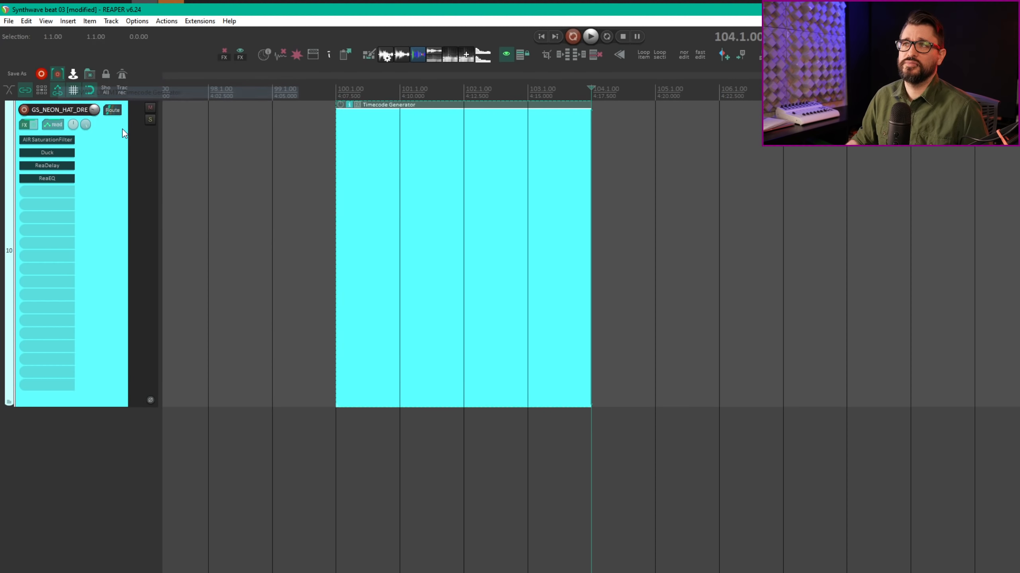
left_click(78, 24)
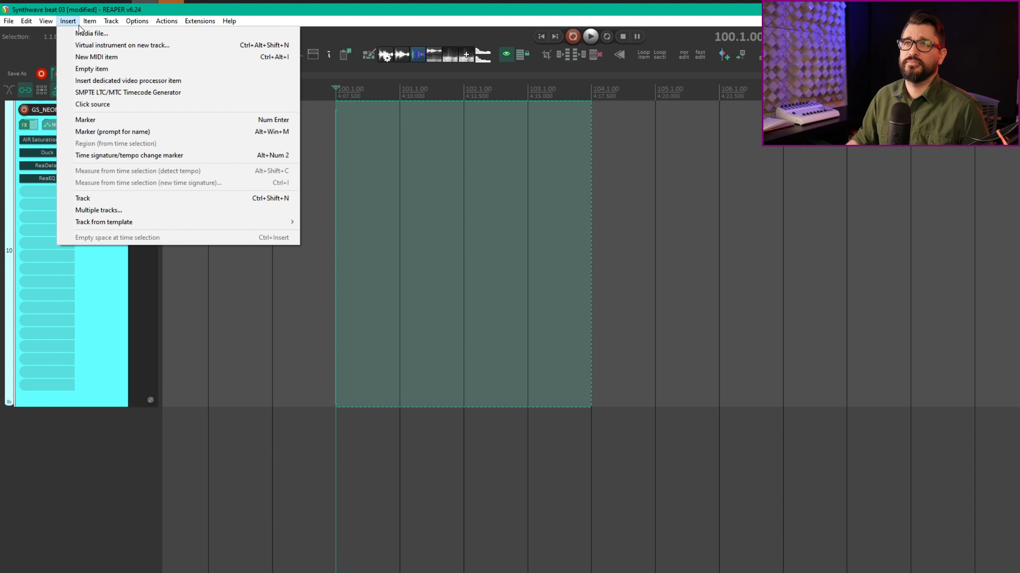
left_click(101, 69)
- Insert a dedicated video processor item into the bar 100 to 104 razor area
left_click(78, 22)
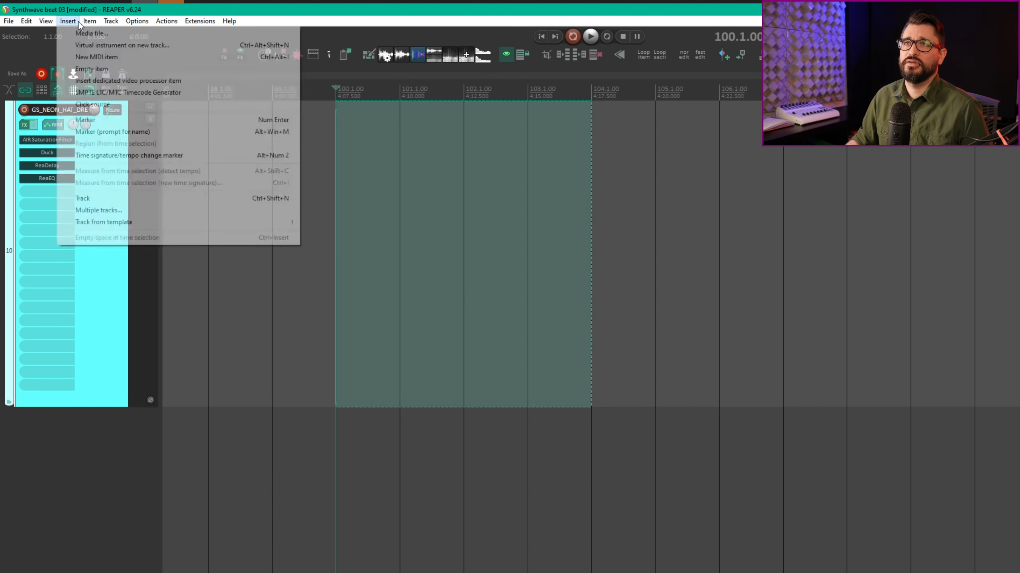
left_click(102, 79)
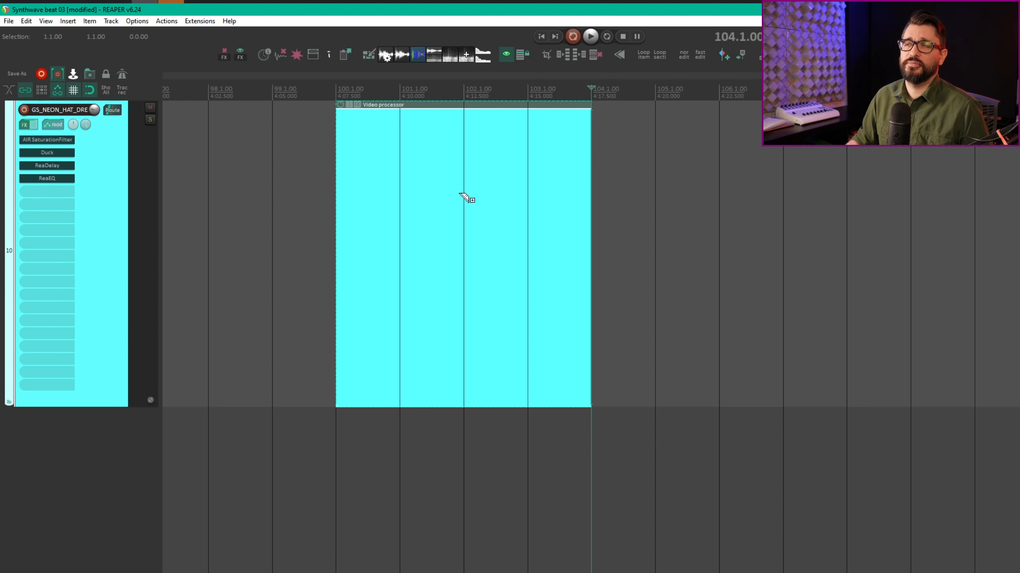
left_click(539, 175)
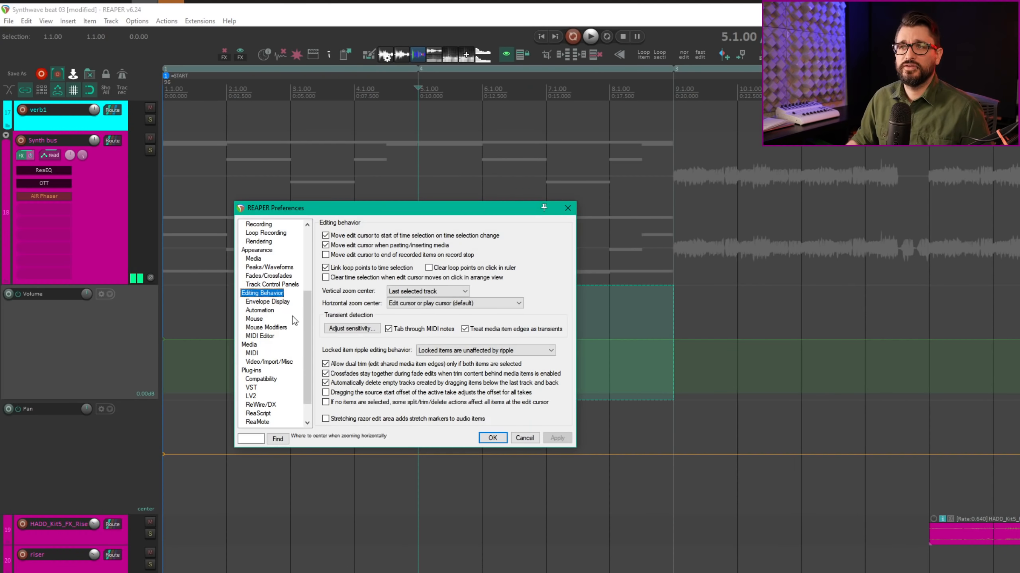
- Examine the mouse modifiers for razor edit areas and the Arrange view right-drag behaviors for marquee selection and razor editing
left_click(266, 327)
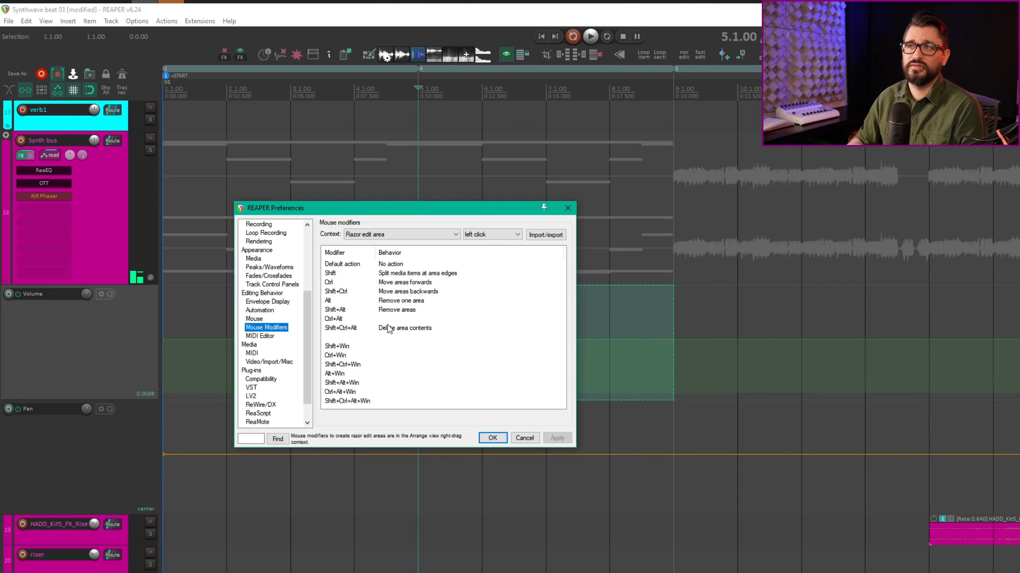
left_click(502, 234)
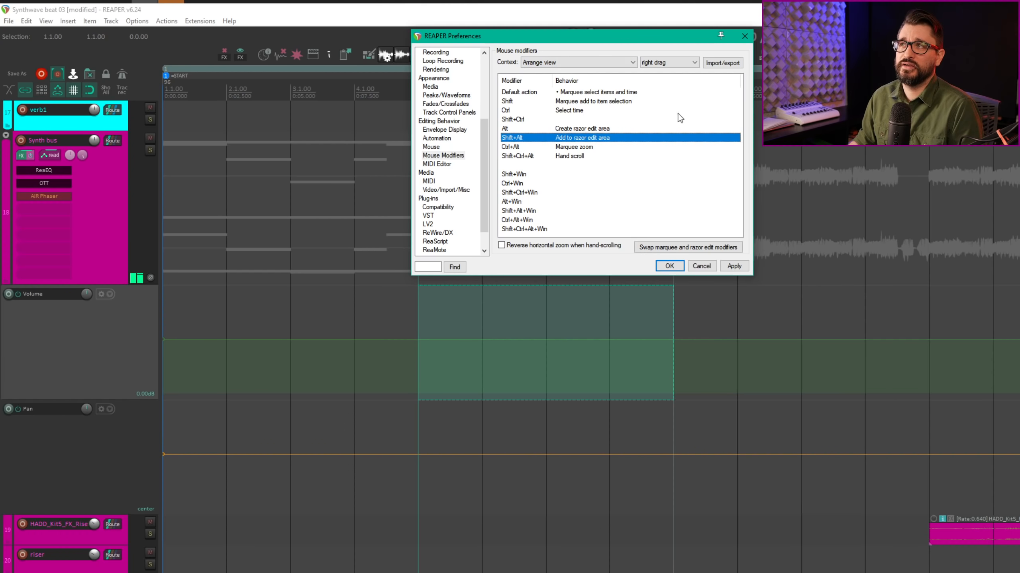
left_click(606, 96)
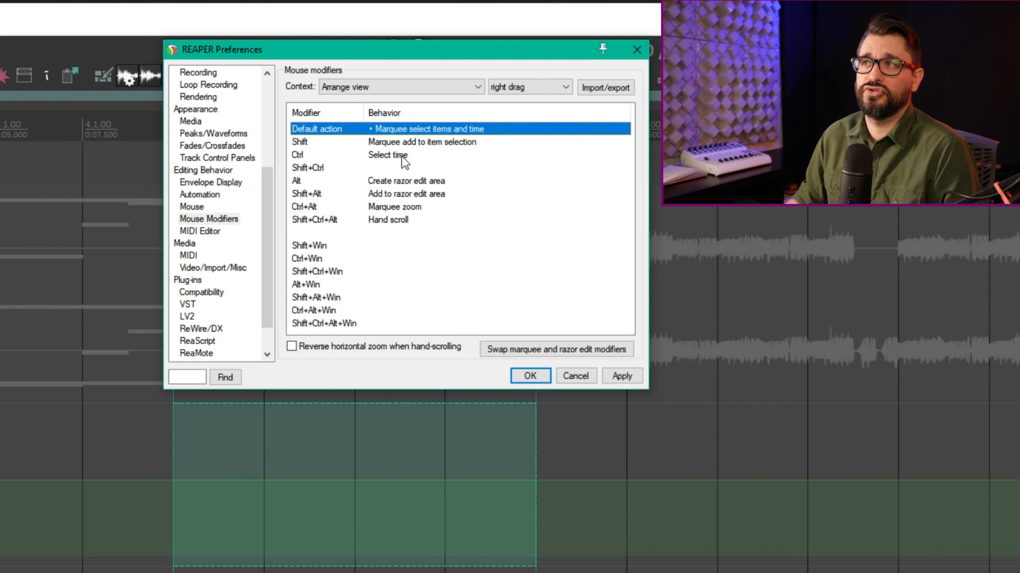
left_click(429, 183)
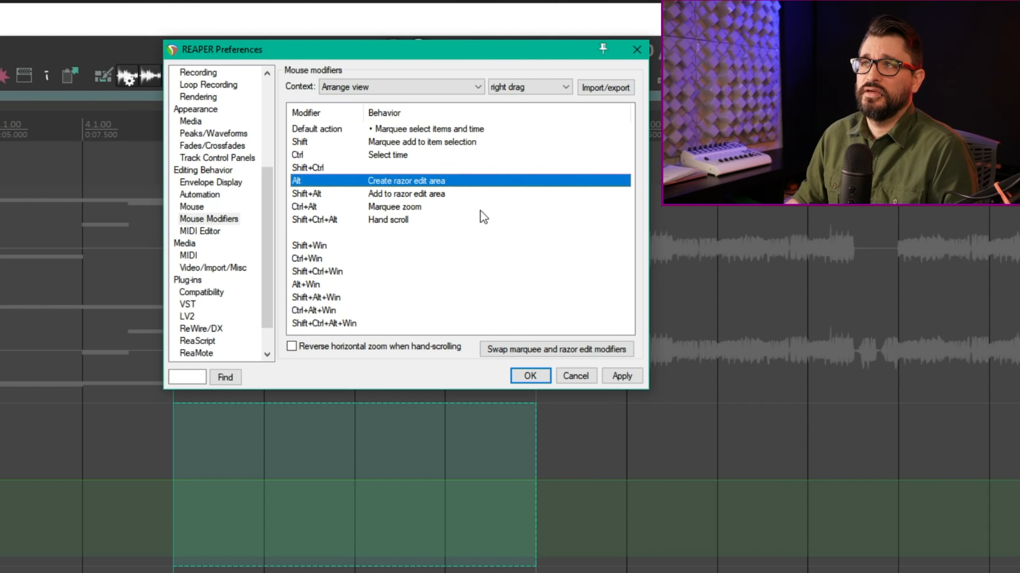
left_click(441, 196)
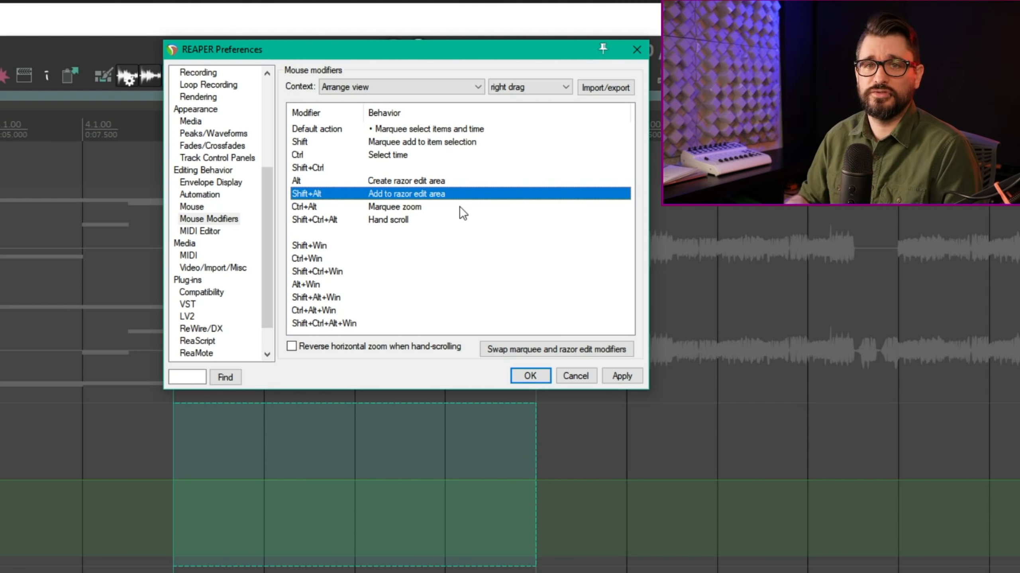
- Examine the Create razor edit area variants available for the Alt right-drag modifier, and compare it with the Shift+Alt behavior
double_click(468, 182)
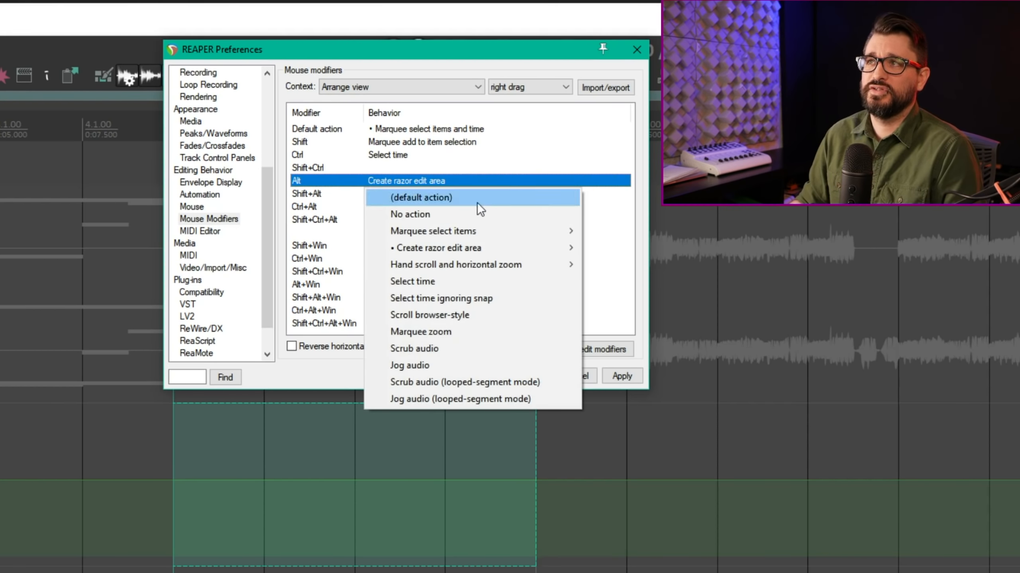
mouse_move(494, 255)
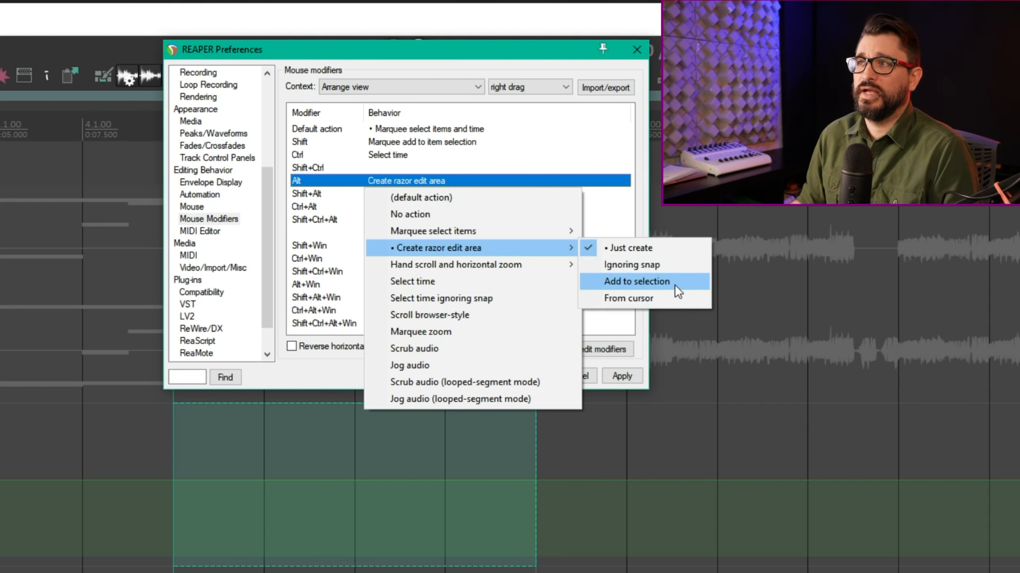
left_click(617, 208)
left_click(478, 194)
left_click(462, 183)
left_click(462, 195)
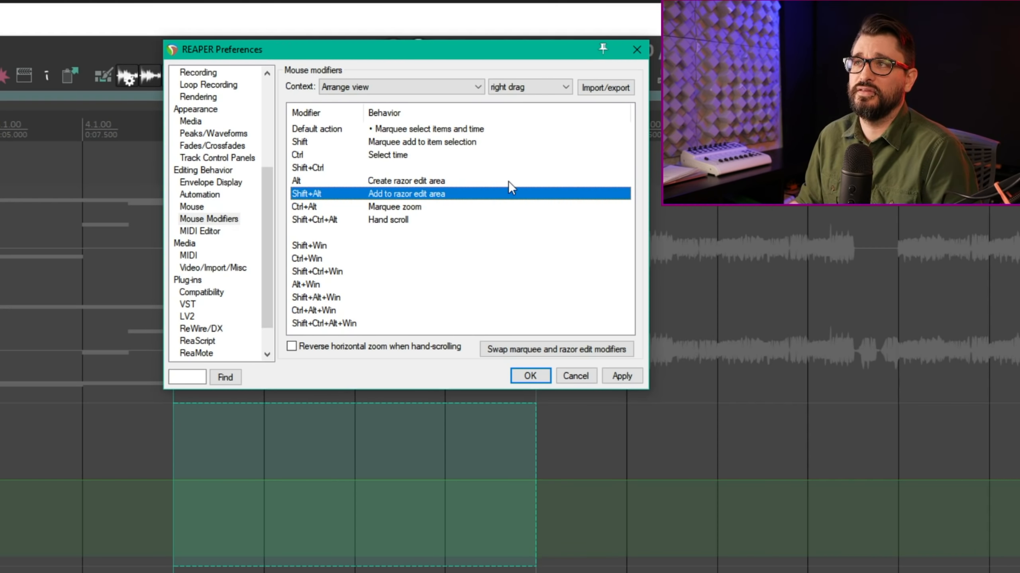
- Swap the marquee and razor edit modifiers for right-dragging in the Arrange view, cycling through the assignments
left_click(585, 354)
left_click(585, 353)
left_click(585, 353)
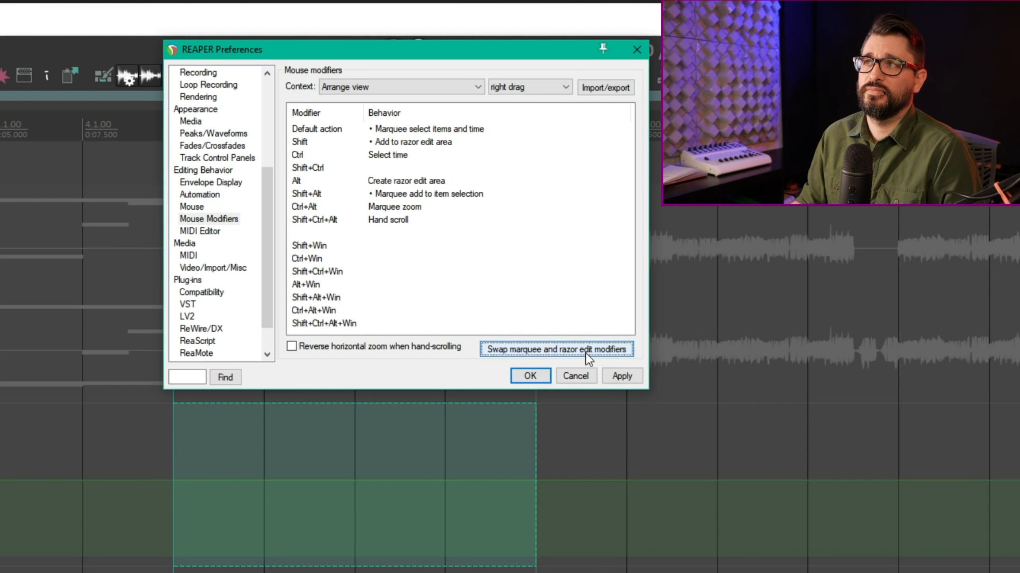
- Toggle the Arrange view right-drag swap so marquee selection is the default and Alt creates razor edit areas
left_click(585, 352)
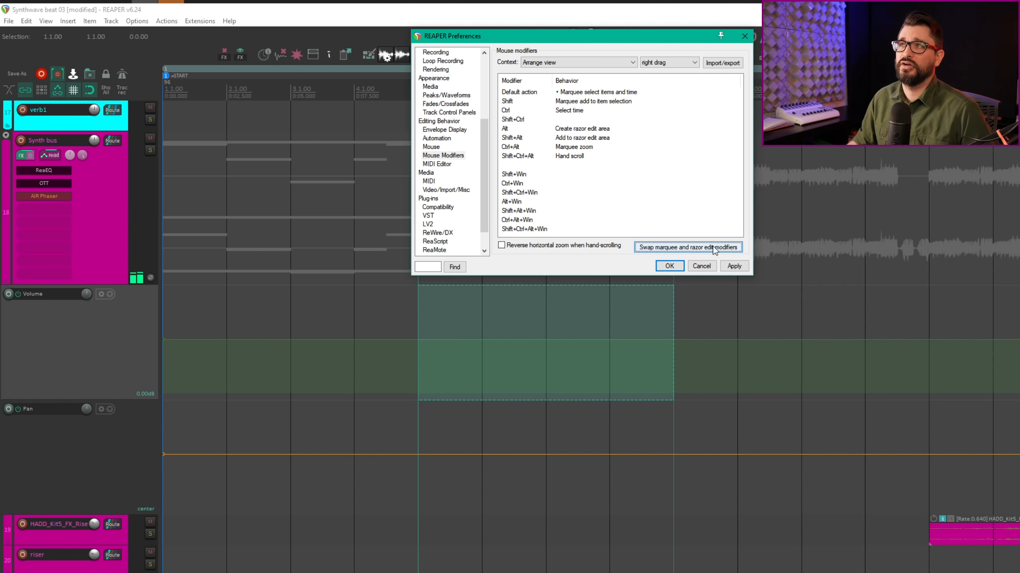
left_click(709, 248)
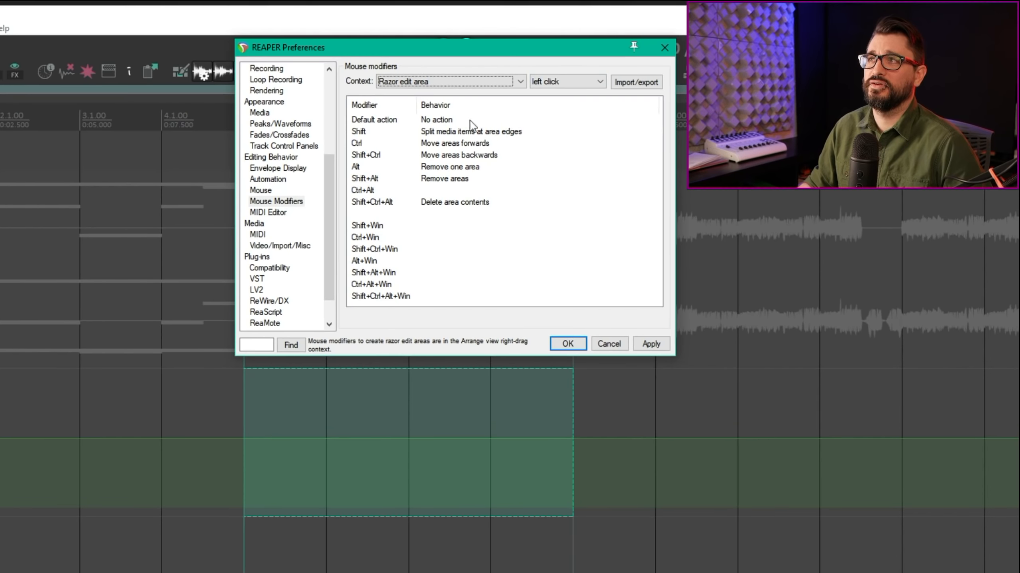
- Examine the Razor edit area left-click modifiers, including the behaviors available for the default action and the Shift split behavior
left_click(377, 436)
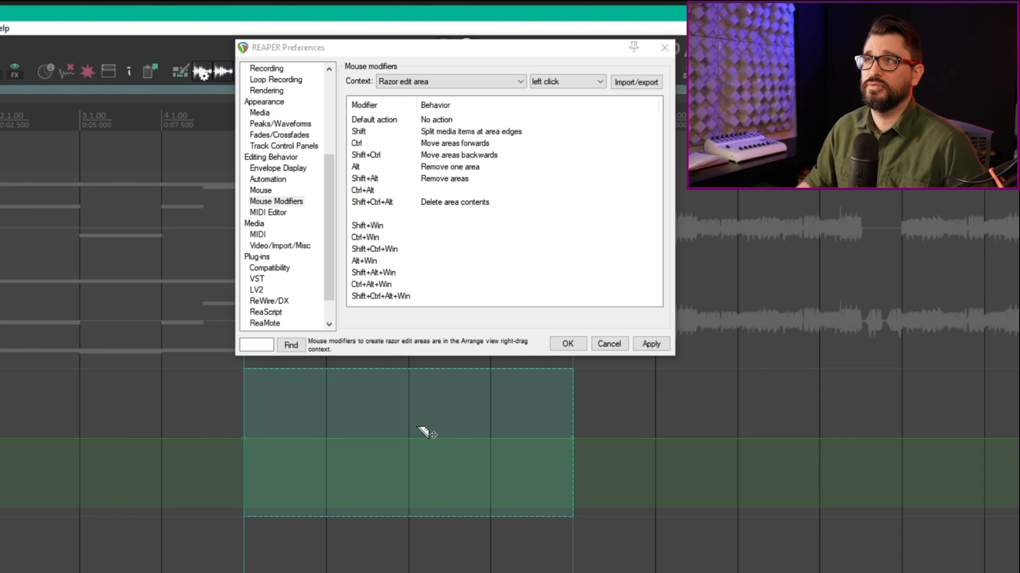
left_click(459, 121)
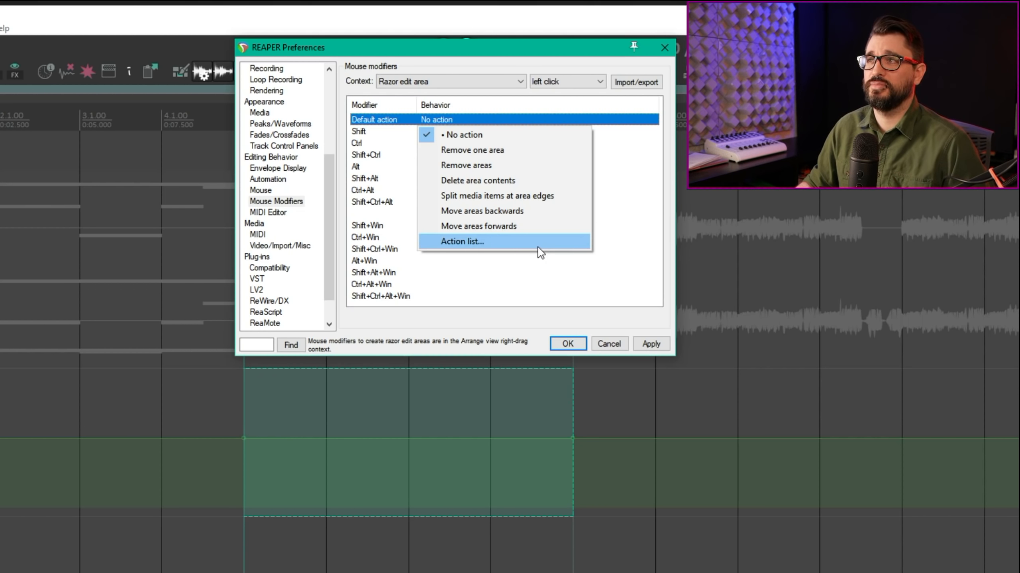
left_click(537, 273)
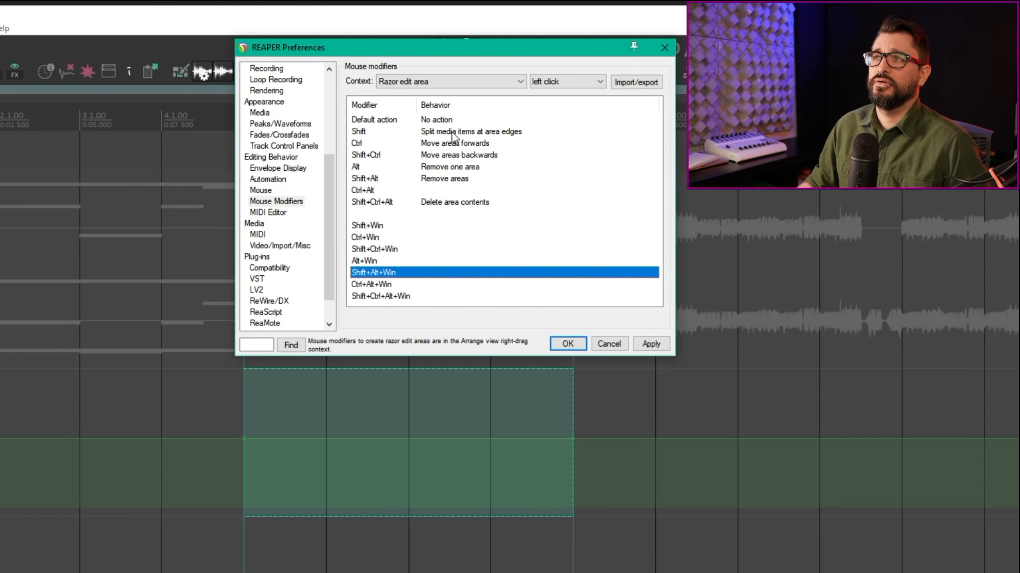
left_click(502, 132)
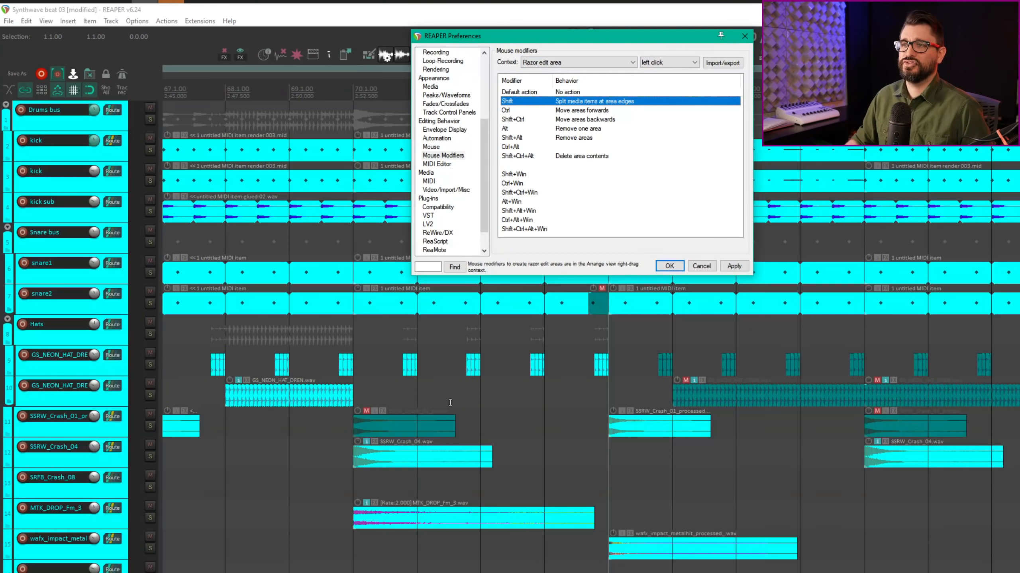
- Create a razor edit area from bar 71 to 73 across the first two SSRW_Crash tracks and try splitting the items at its edges
left_click(507, 469)
left_click_drag(507, 468, 547, 460)
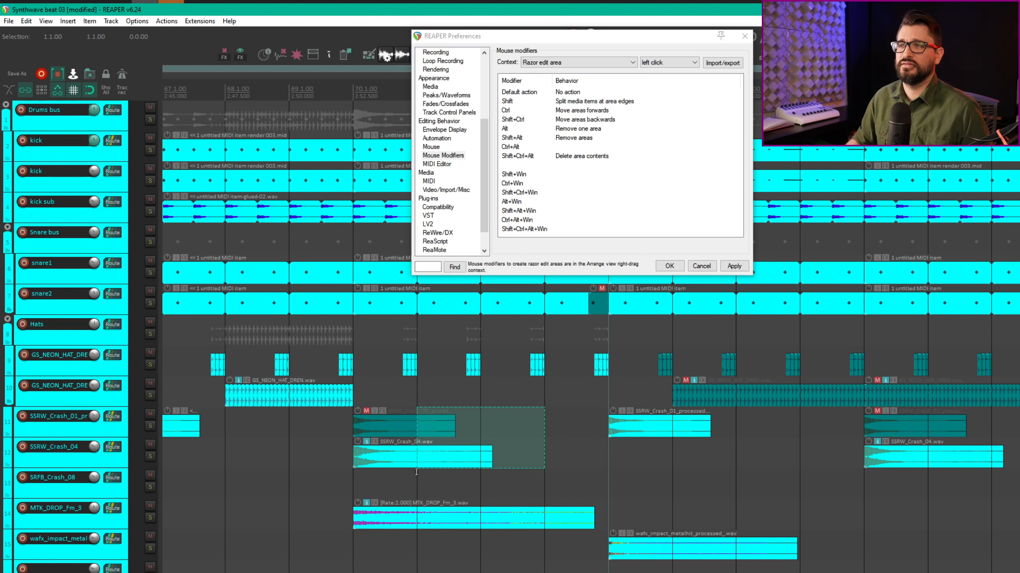
left_click(497, 428, "shift")
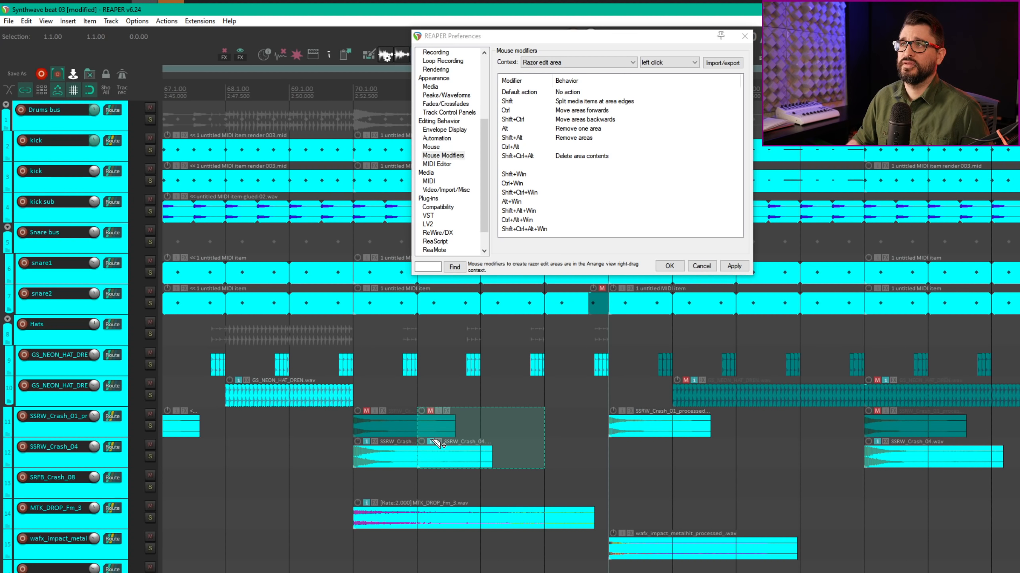
key("ctrl+z")
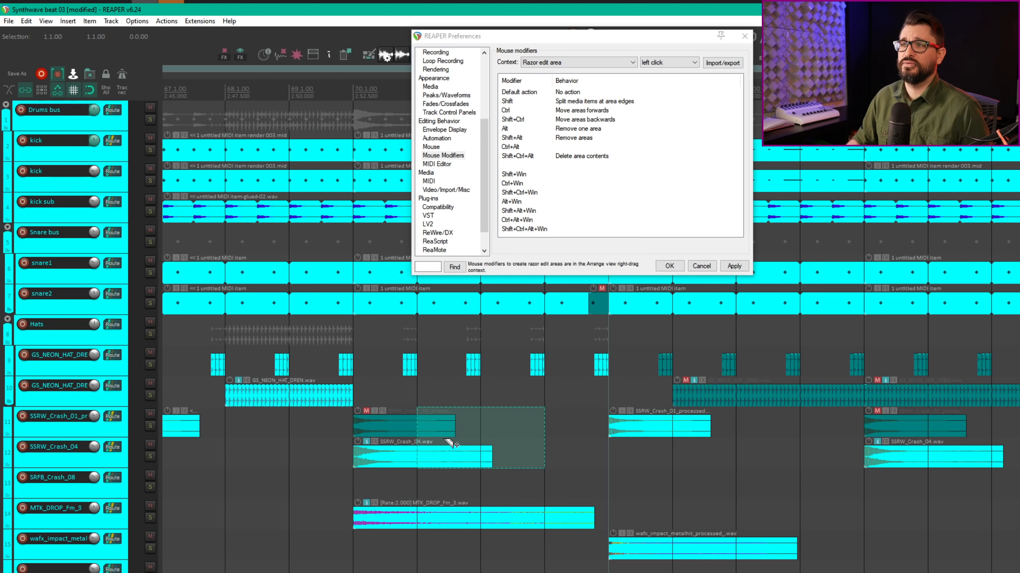
- Move the razor area forwards to bar 73, backwards to bar 69, and return it to bar 71
left_click(455, 452, "ctrl")
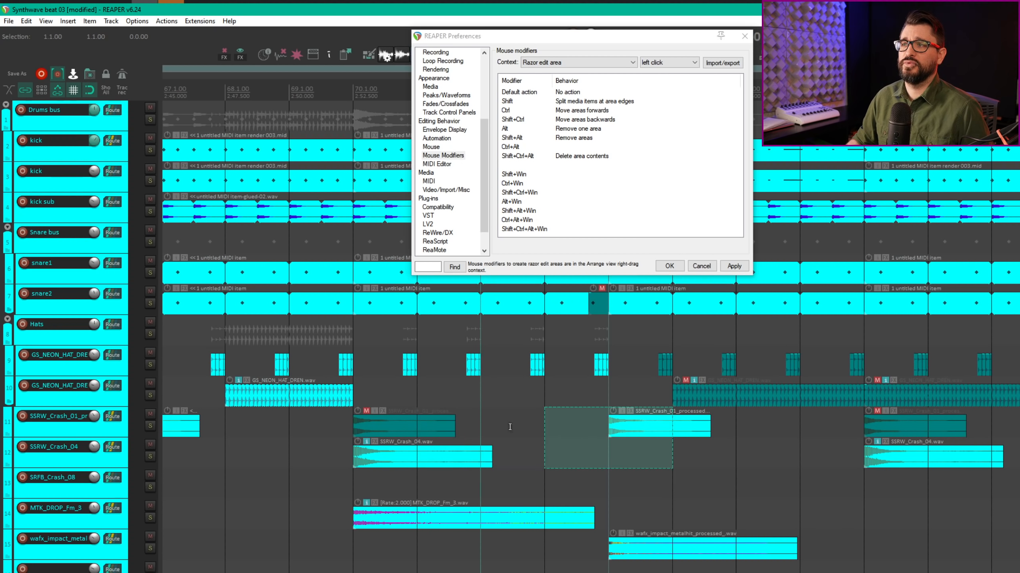
left_click(587, 434, "ctrl+shift")
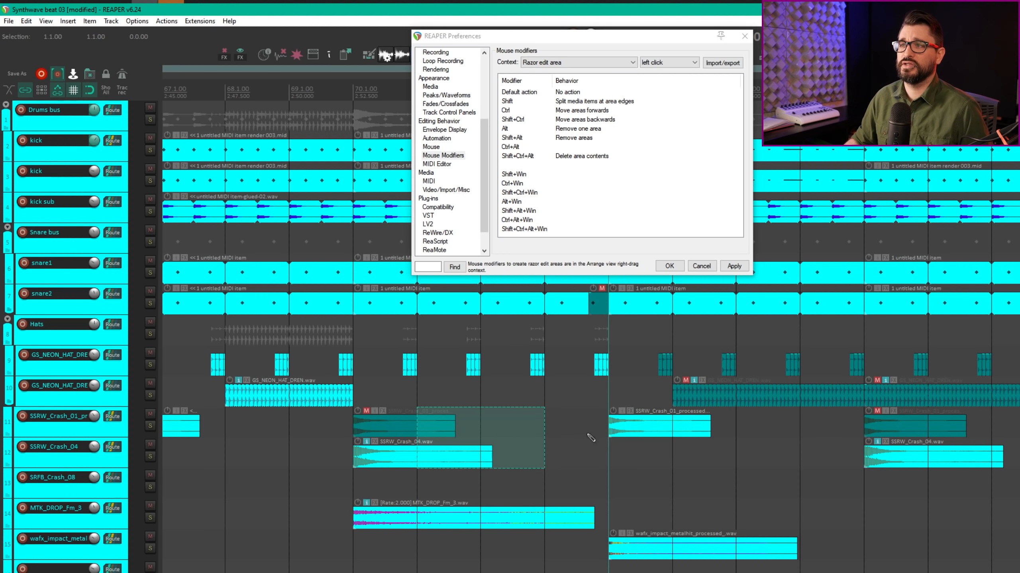
left_click(480, 438, "ctrl+shift")
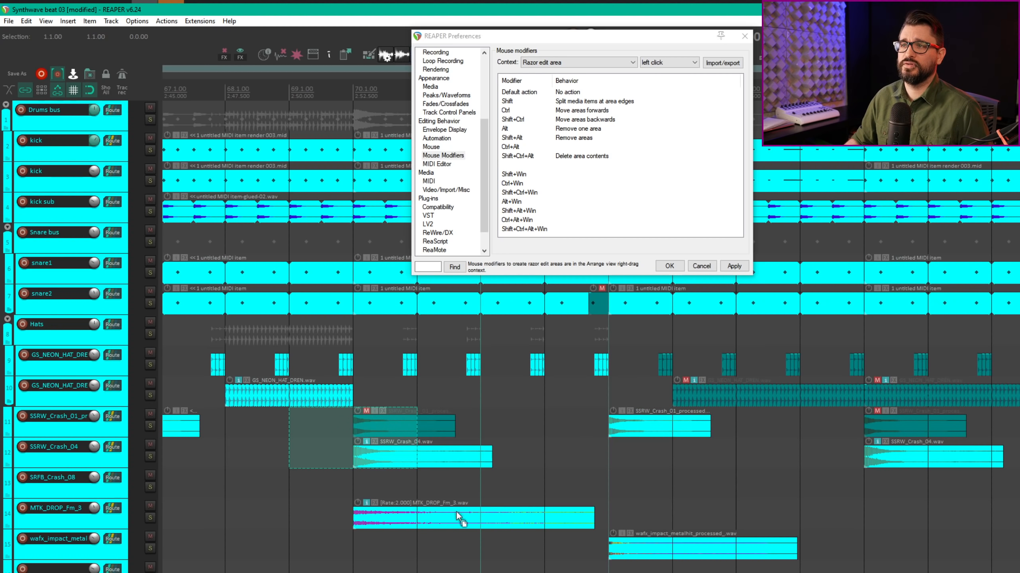
left_click(333, 434, "ctrl")
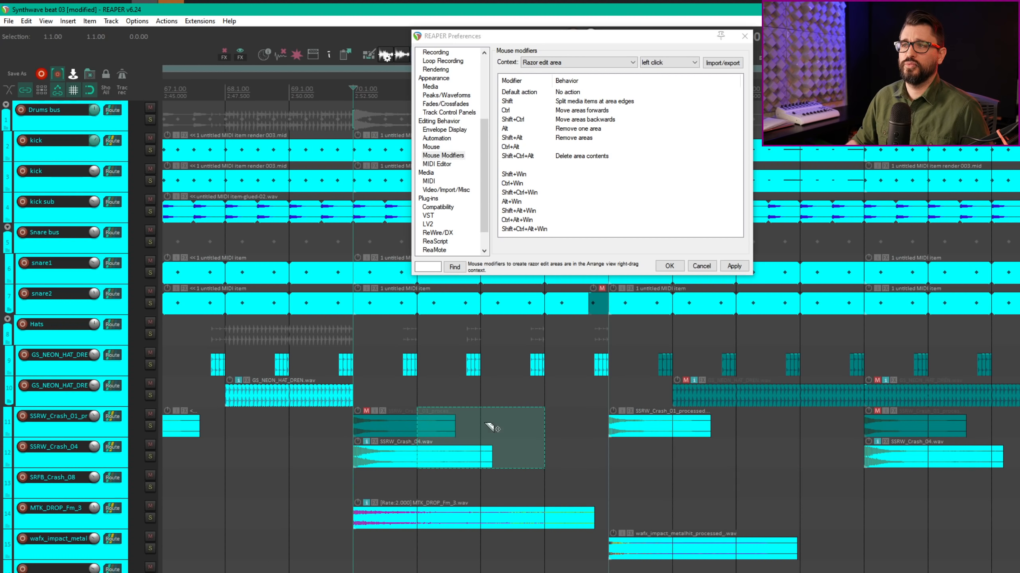
- Try removing a single razor area and then all razor areas on the crash tracks, undoing each removal
left_click(529, 422, "alt")
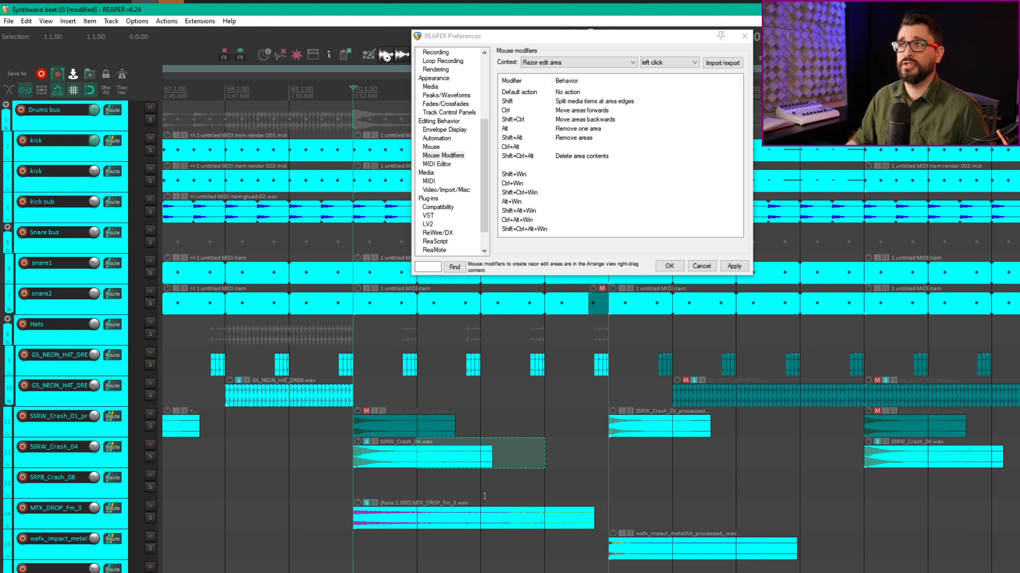
key("ctrl+z")
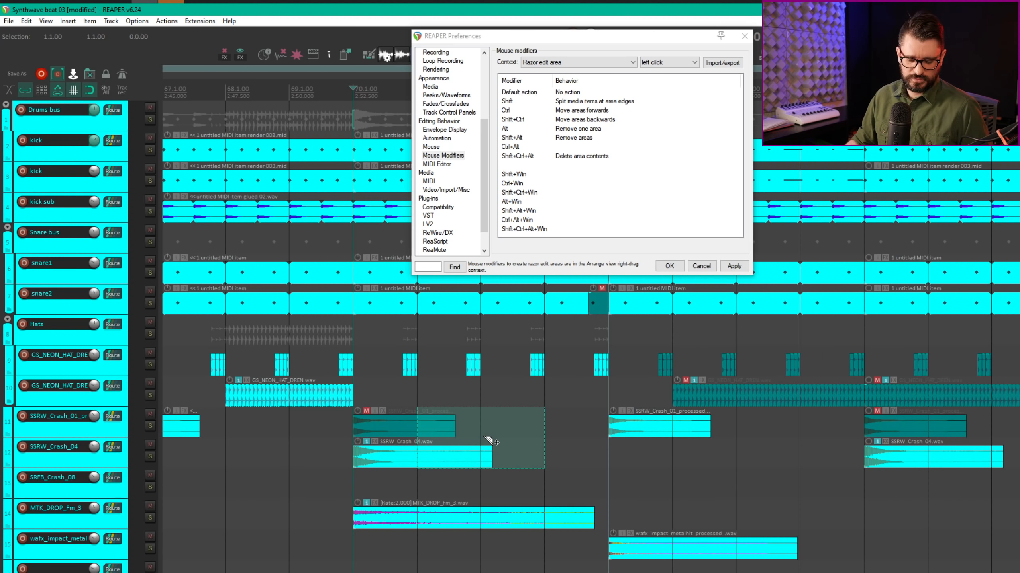
left_click(502, 438, "alt+shift")
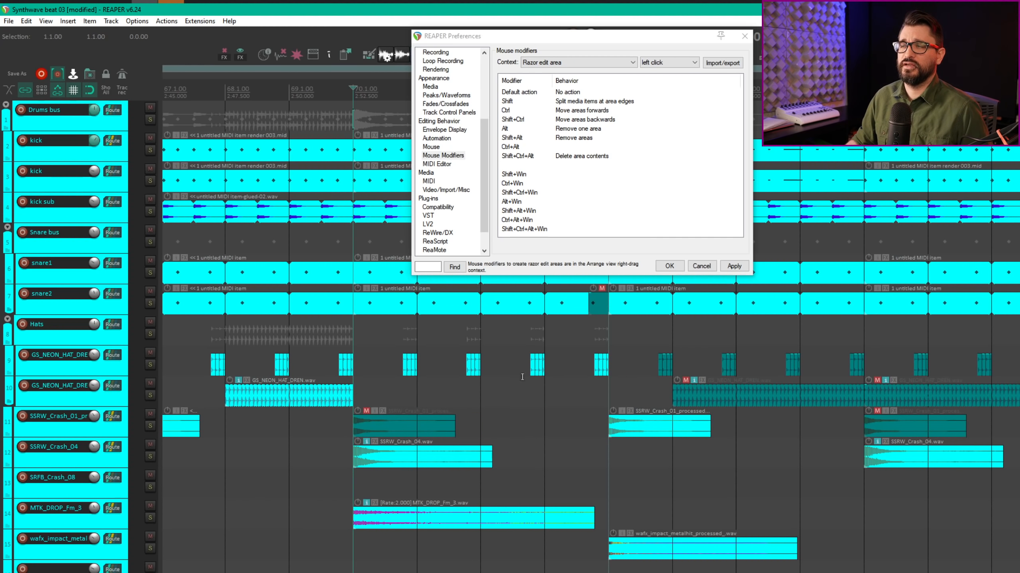
key("ctrl+z")
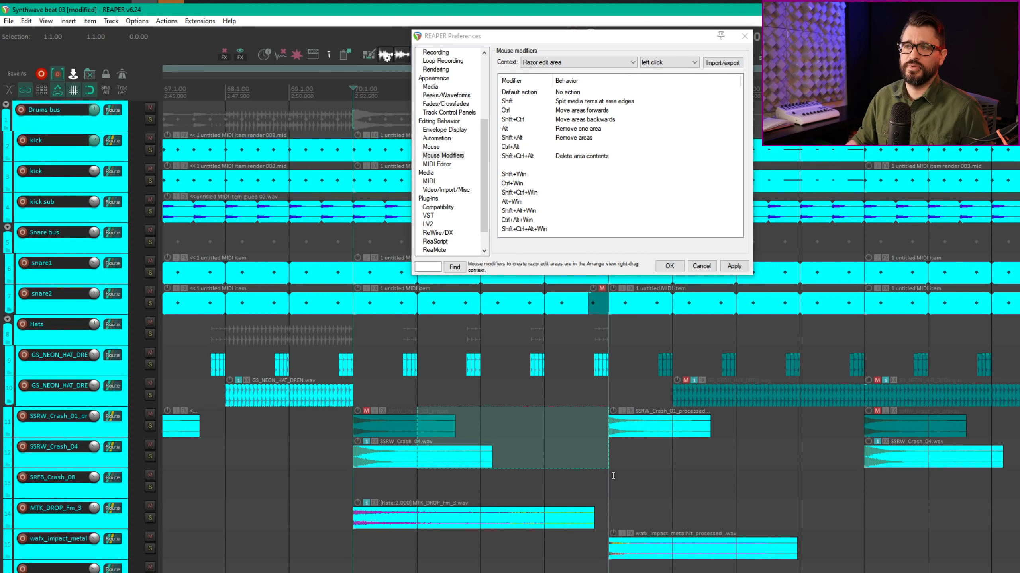
- Delete the contents of the razor area spanning bars 71 to 74 on the two SSRW_Crash tracks
left_click(557, 493)
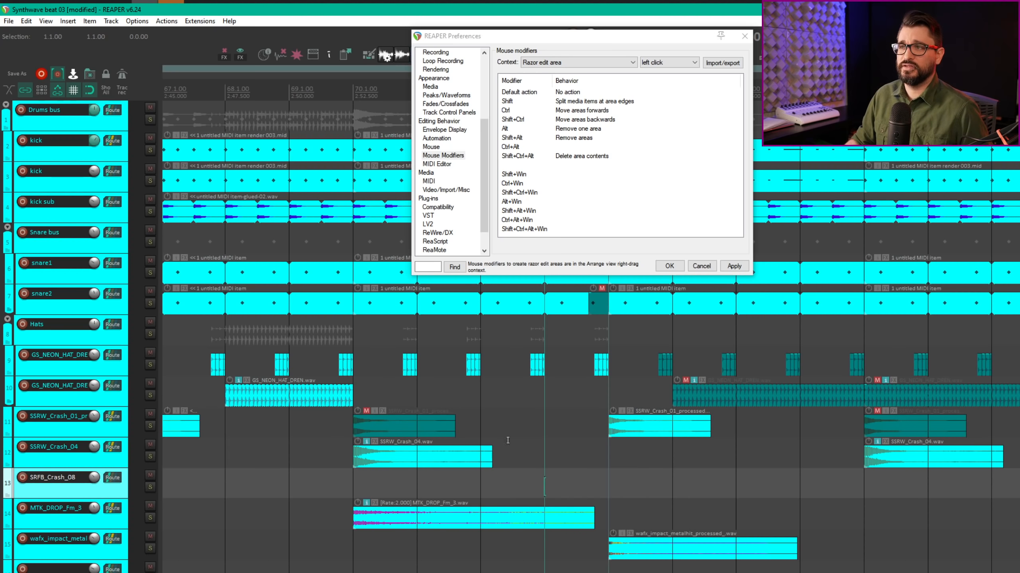
key("ctrl+z")
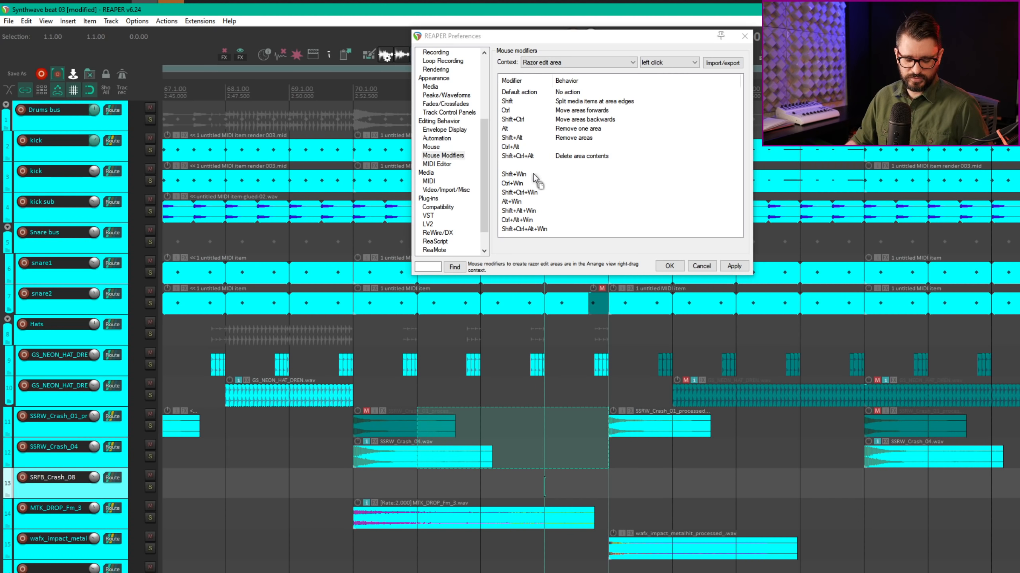
left_click(482, 438, "ctrl+alt+shift")
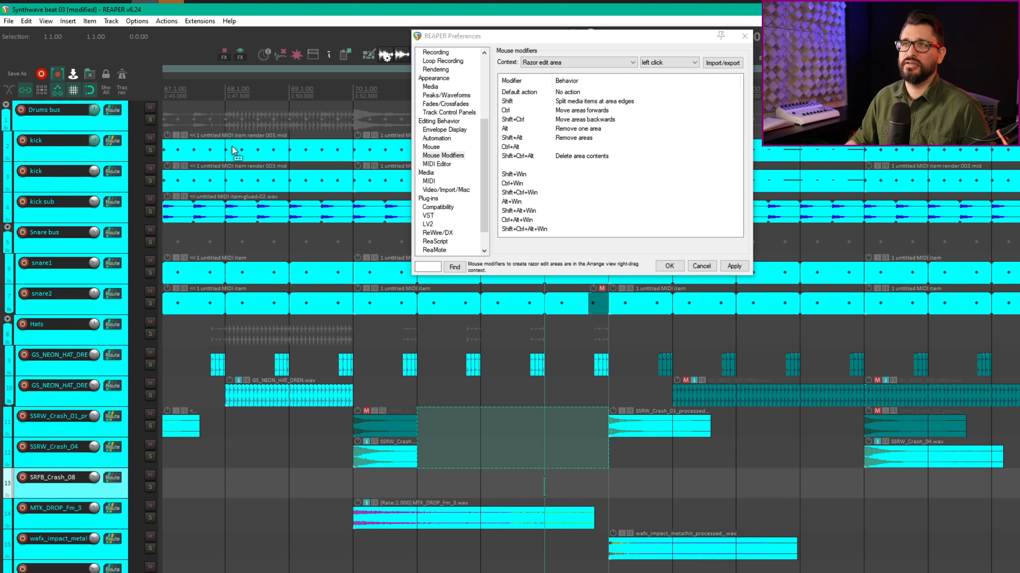
- Create a razor edit area from bar 68 to 71 across the kick through snare2 tracks and try deleting its contents
left_click_drag(237, 152, 395, 311)
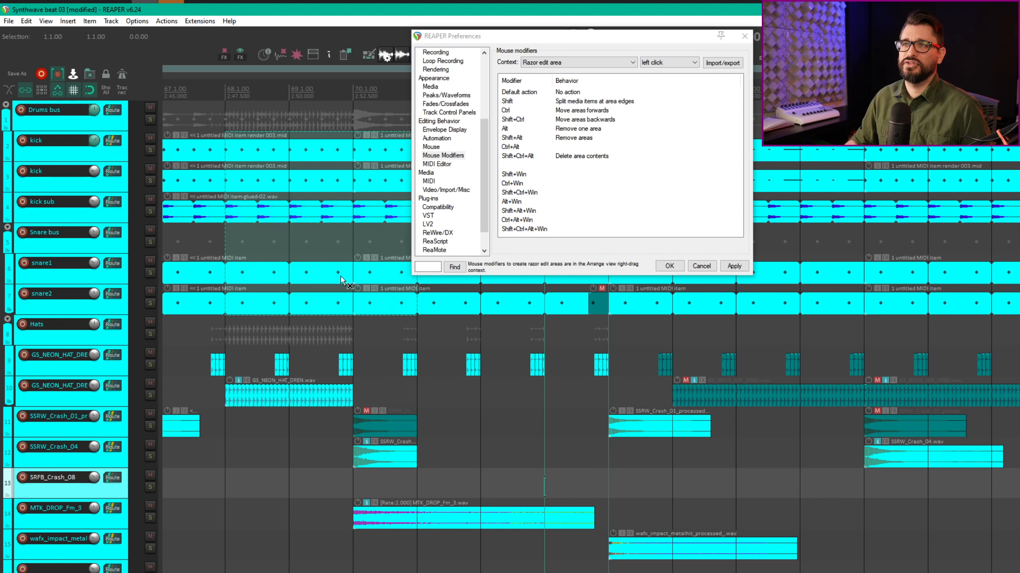
left_click(333, 261, "ctrl+alt+shift")
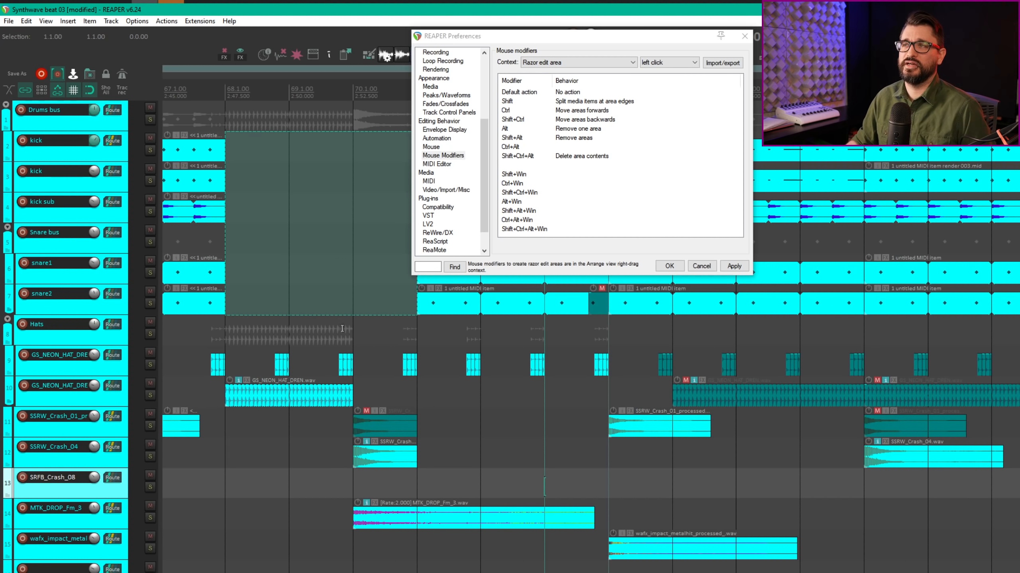
key("ctrl+z")
- Display the Razor edit area modifiers for left drag and examine the default Move areas behavior
left_click(668, 62)
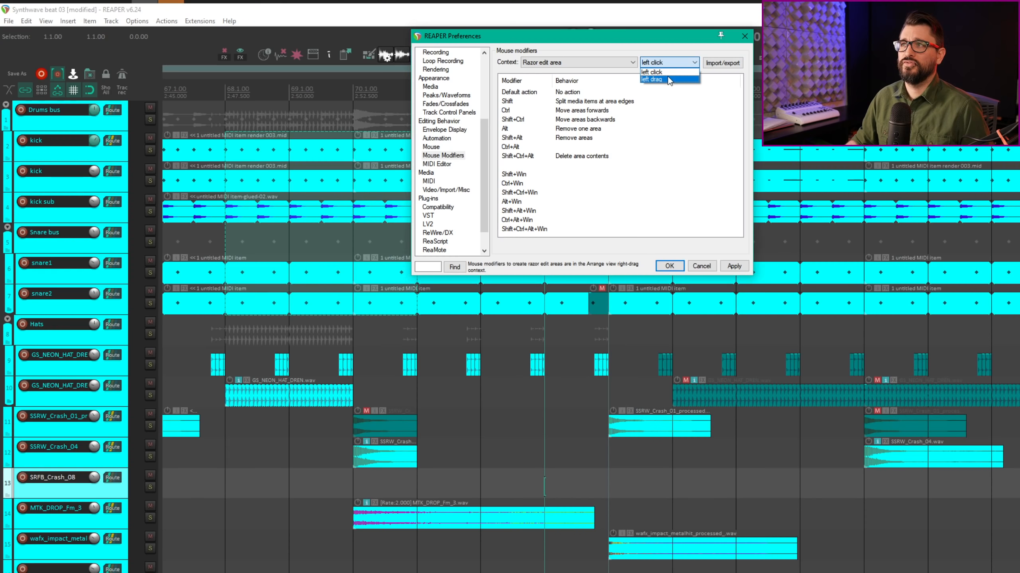
left_click(668, 80)
left_click(596, 92)
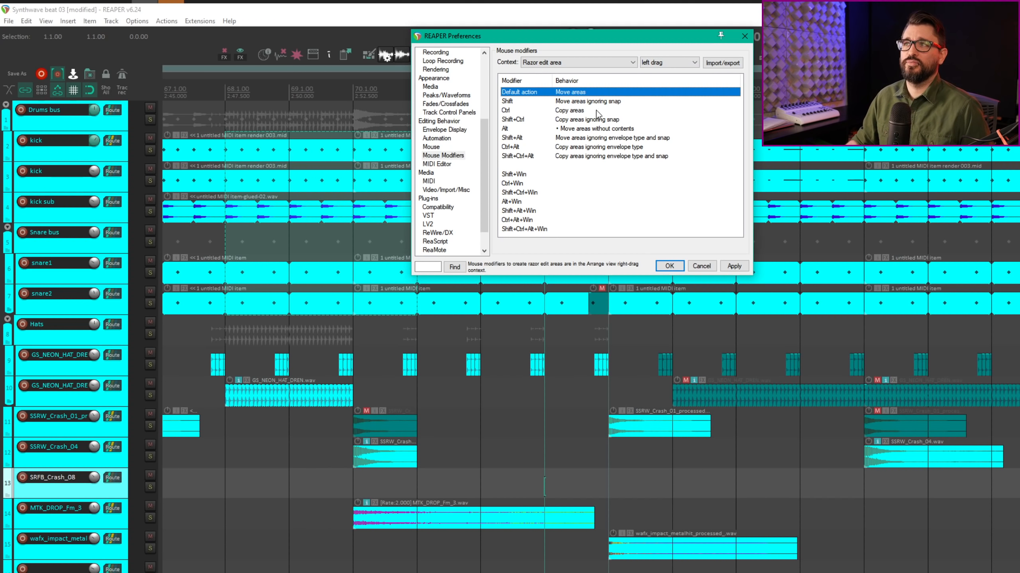
- Create a razor edit area from bar 70 to 73 across the three crash tracks and move it along the timeline with and without snapping
left_click_drag(363, 431, 555, 484)
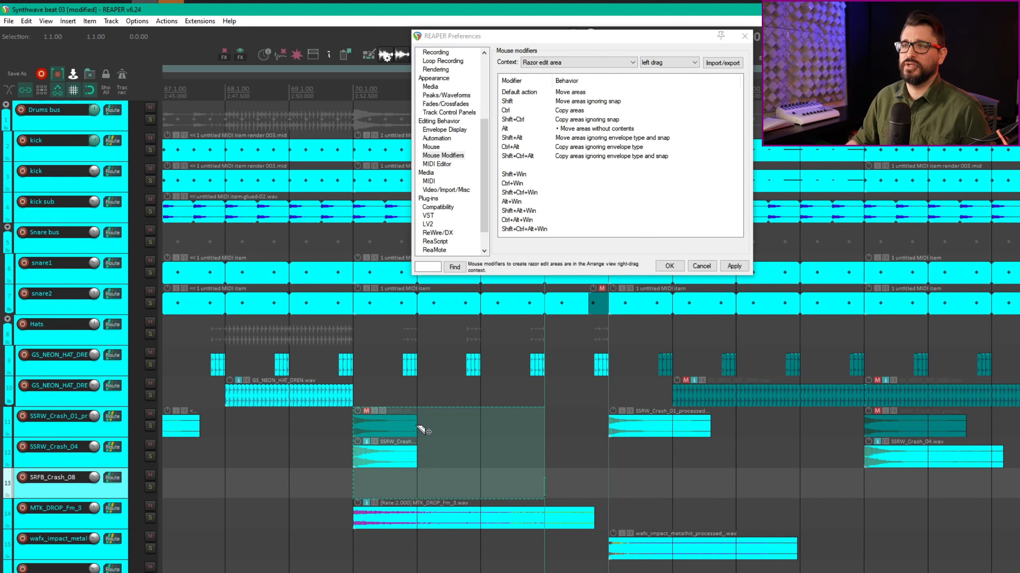
left_click_drag(417, 428, 651, 428)
left_click_drag(709, 476, 462, 469)
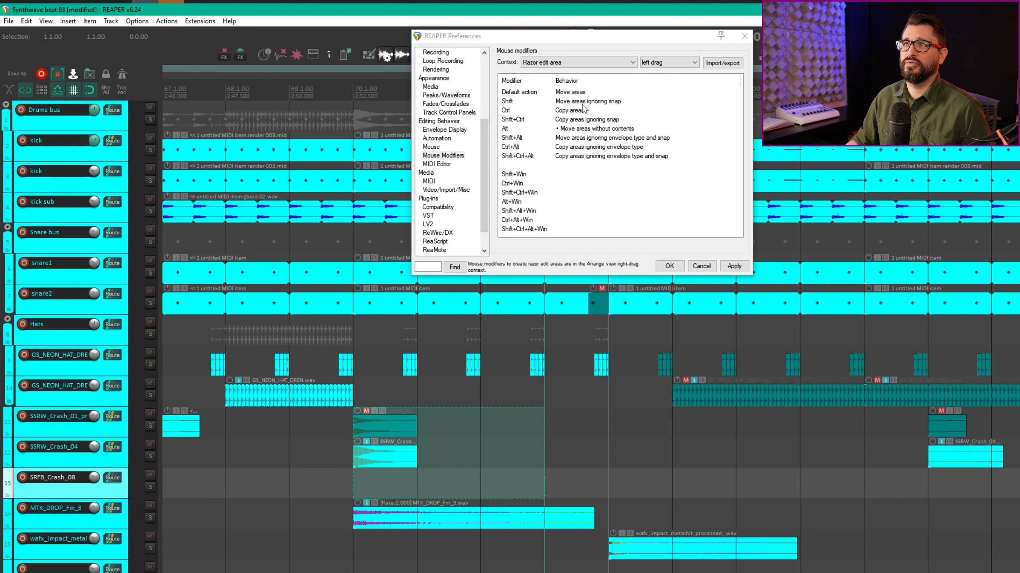
left_click_drag(445, 429, 497, 432)
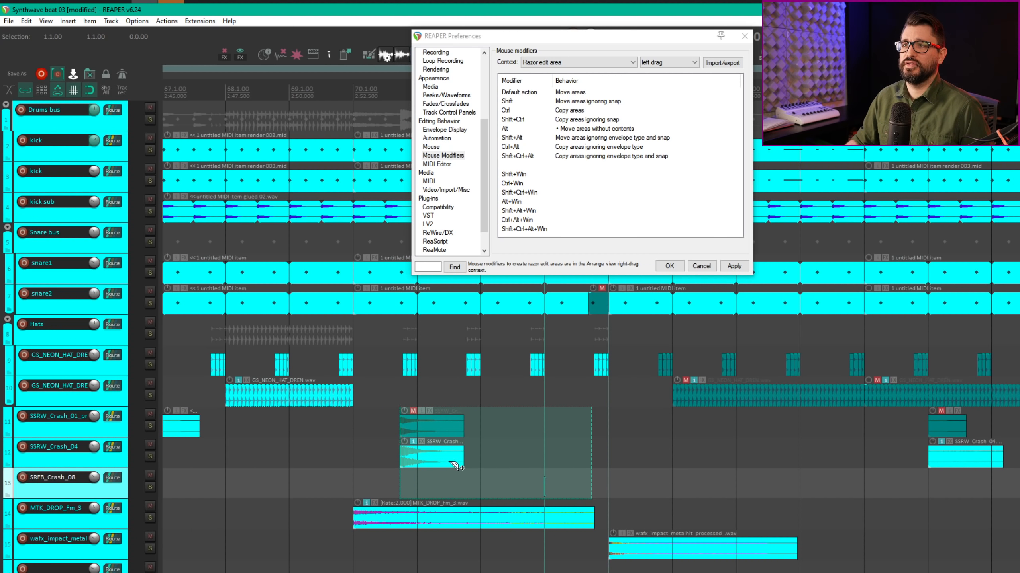
left_click_drag(455, 452, 601, 453)
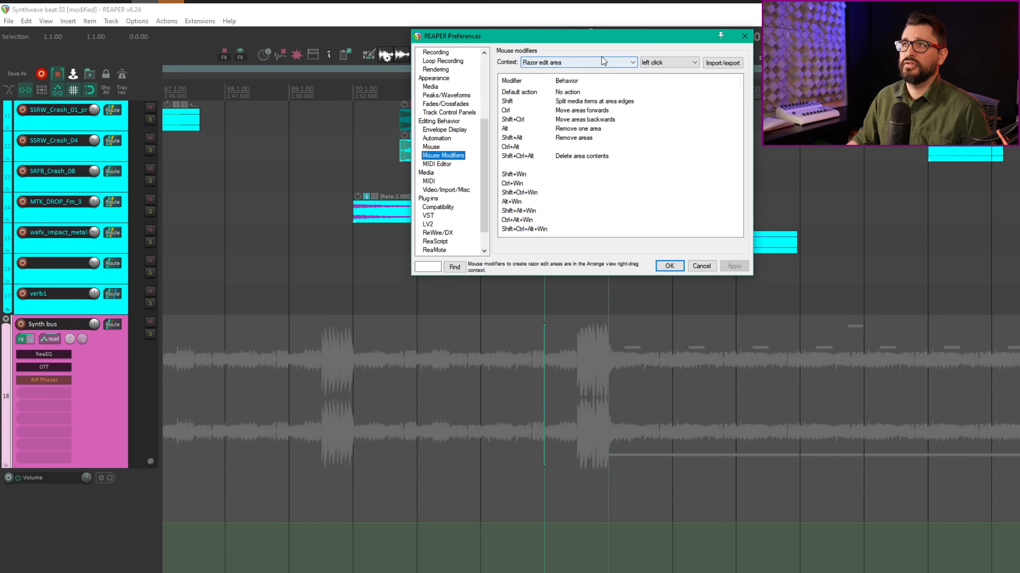
- Examine the Razor edit edge left-drag modifiers, including the Move edge and Stretch edge variants and the Shift and Alt behaviors
left_click(600, 62)
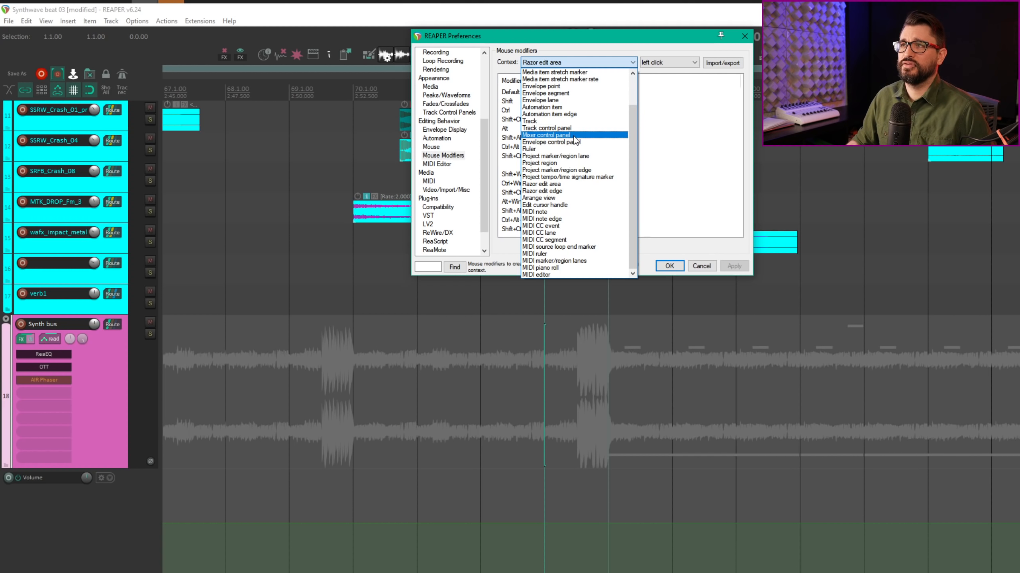
left_click(578, 191)
double_click(607, 95)
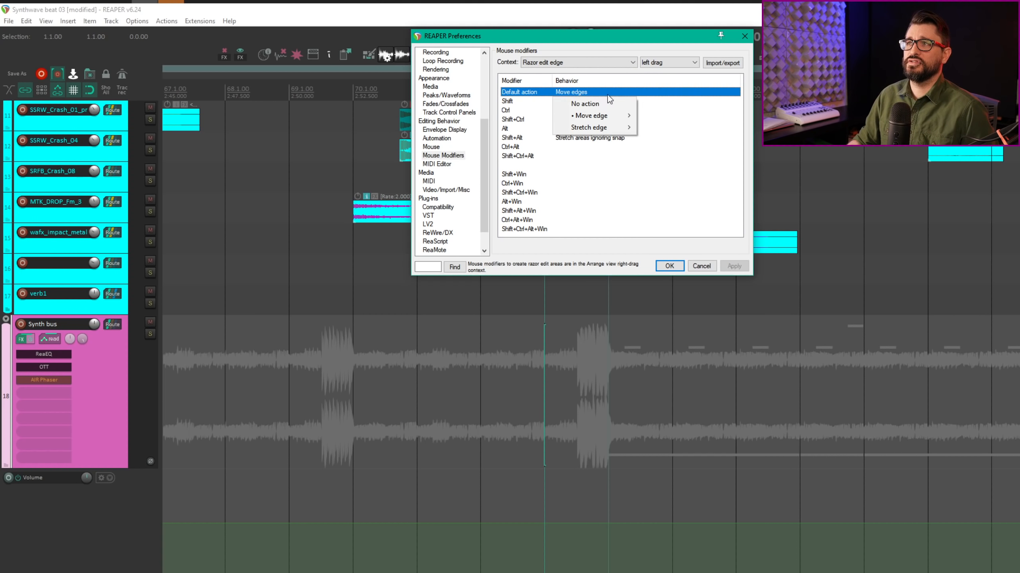
mouse_move(610, 115)
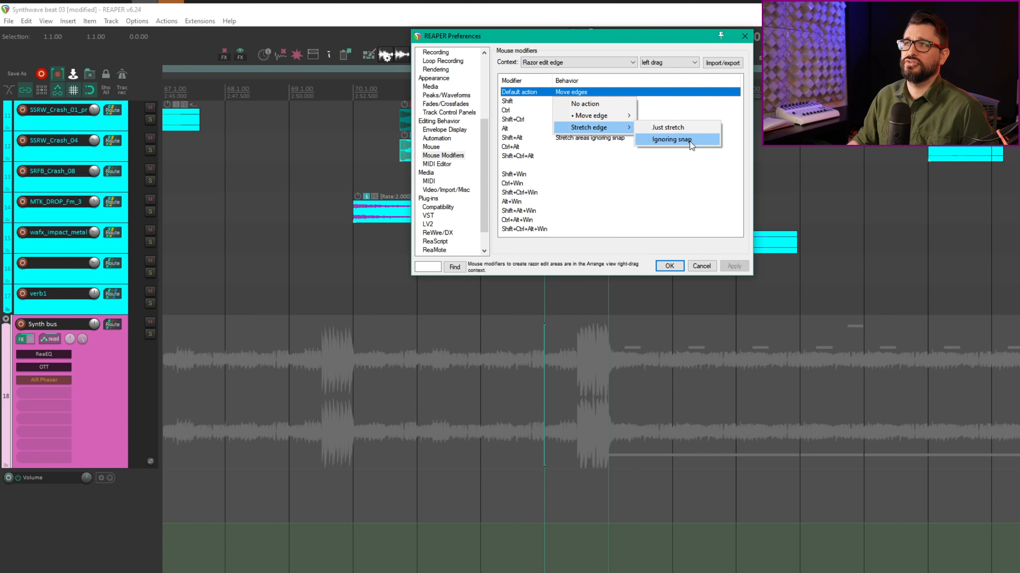
left_click(699, 165)
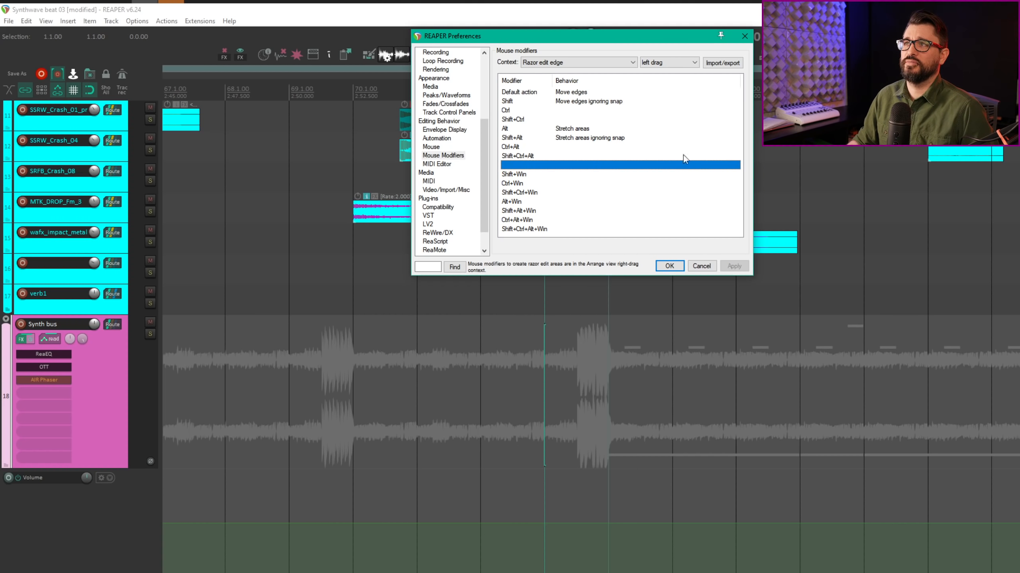
left_click(606, 93)
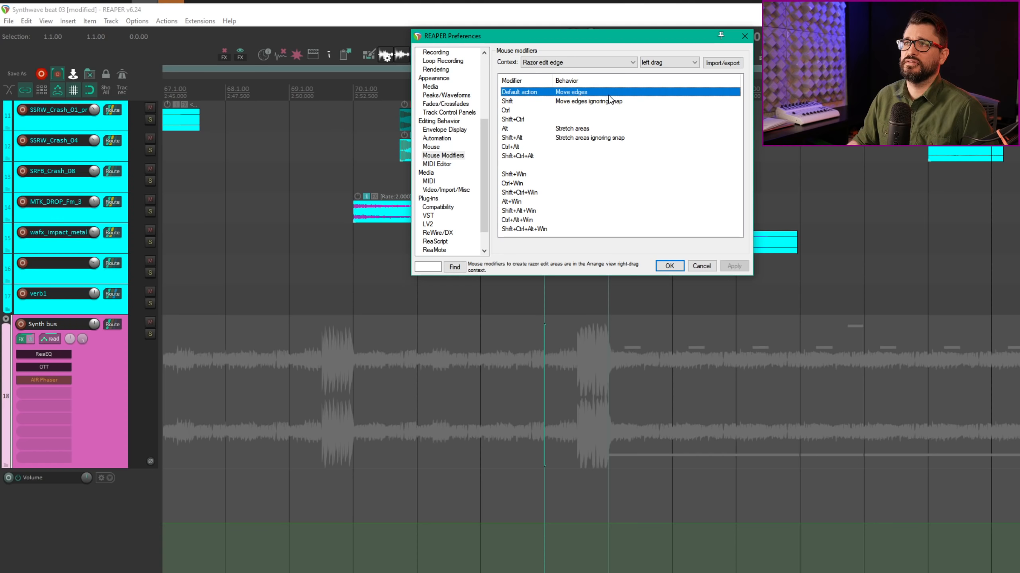
left_click(634, 102)
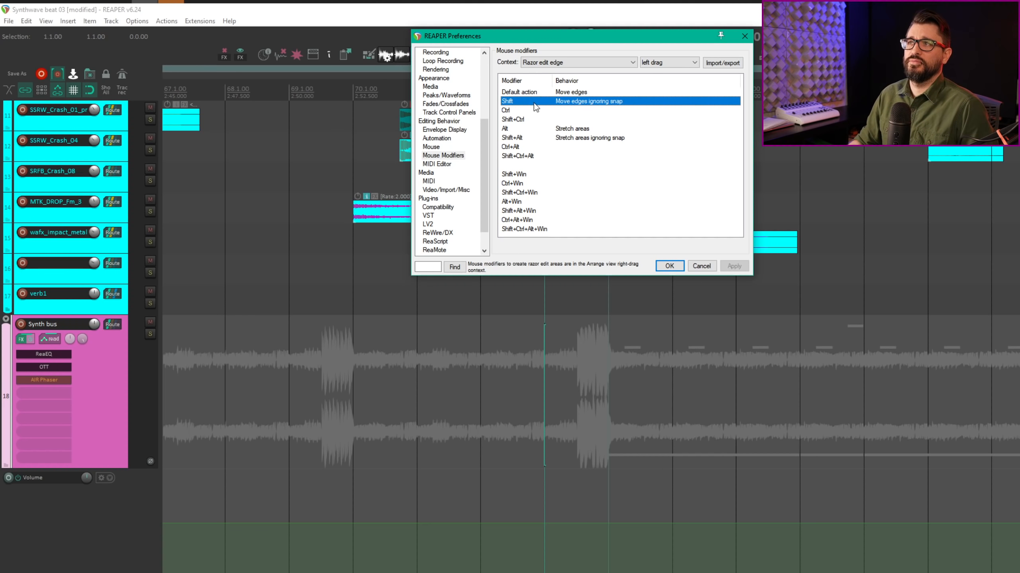
left_click(616, 128)
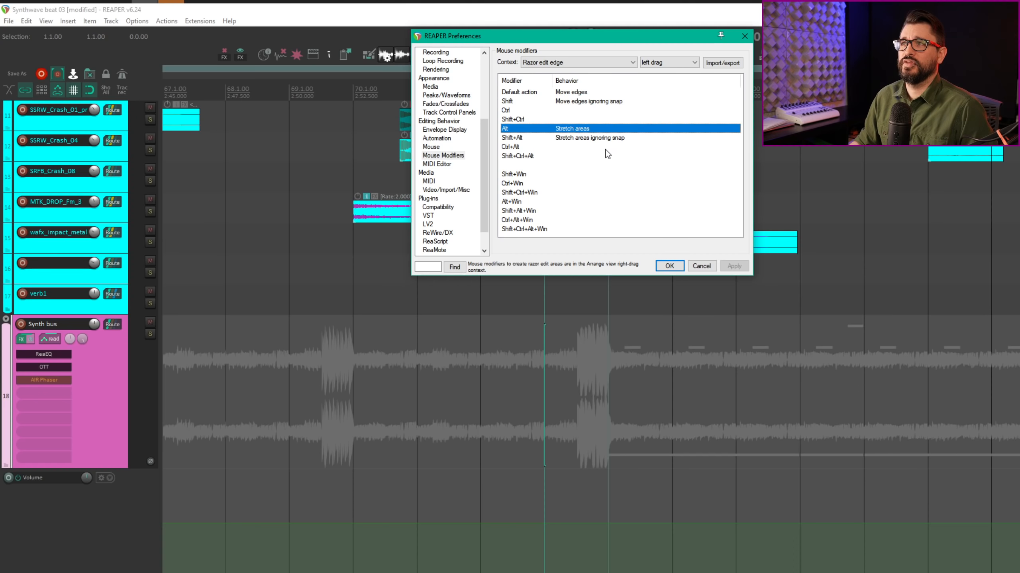